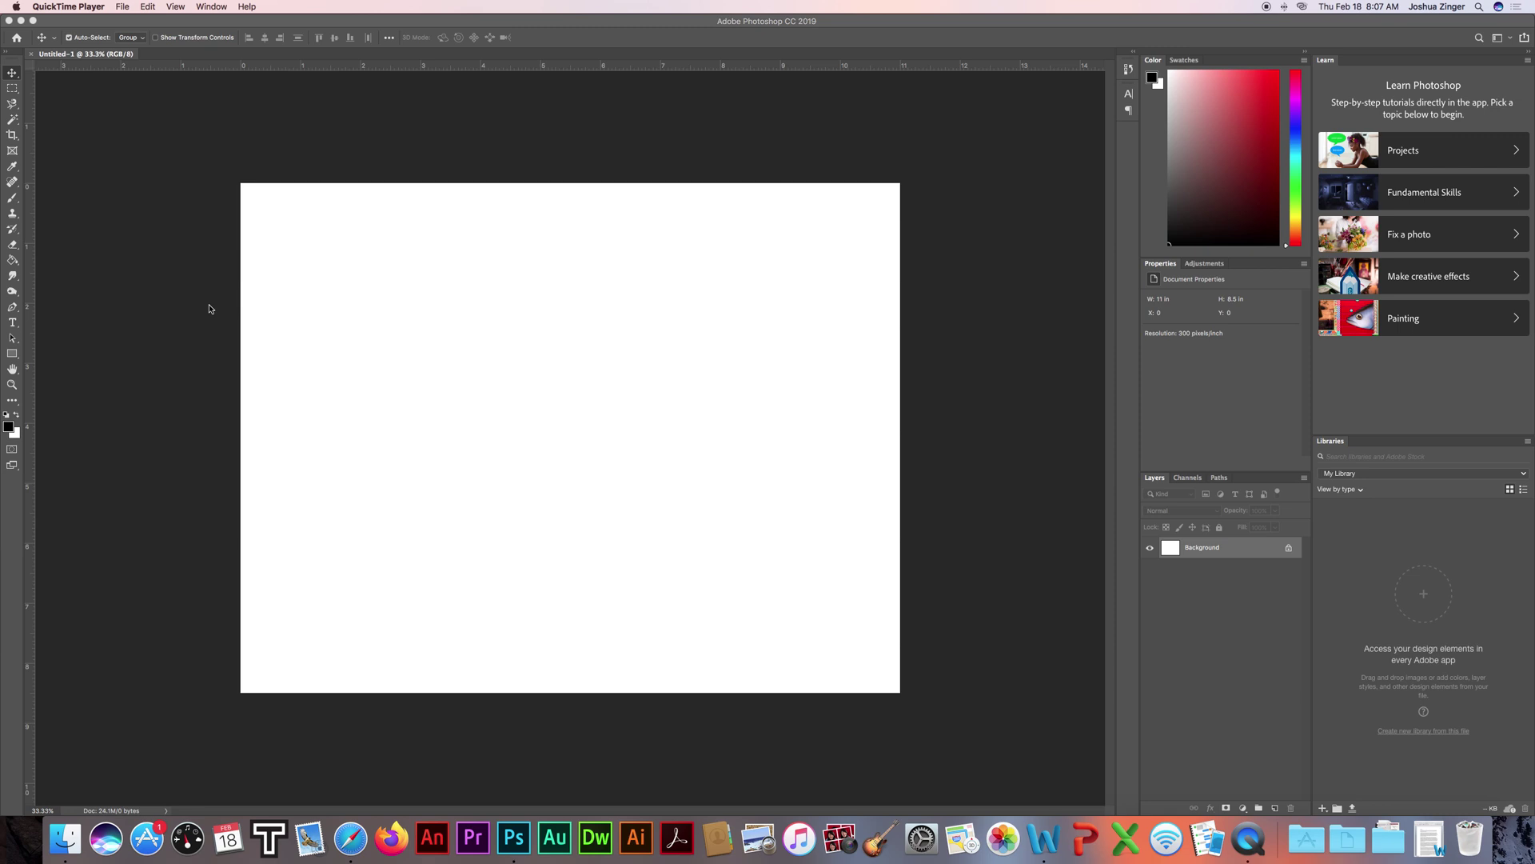
Add a new layer with the letter "j" as text in the left-middle area of the canvas.
left_click(547, 428)
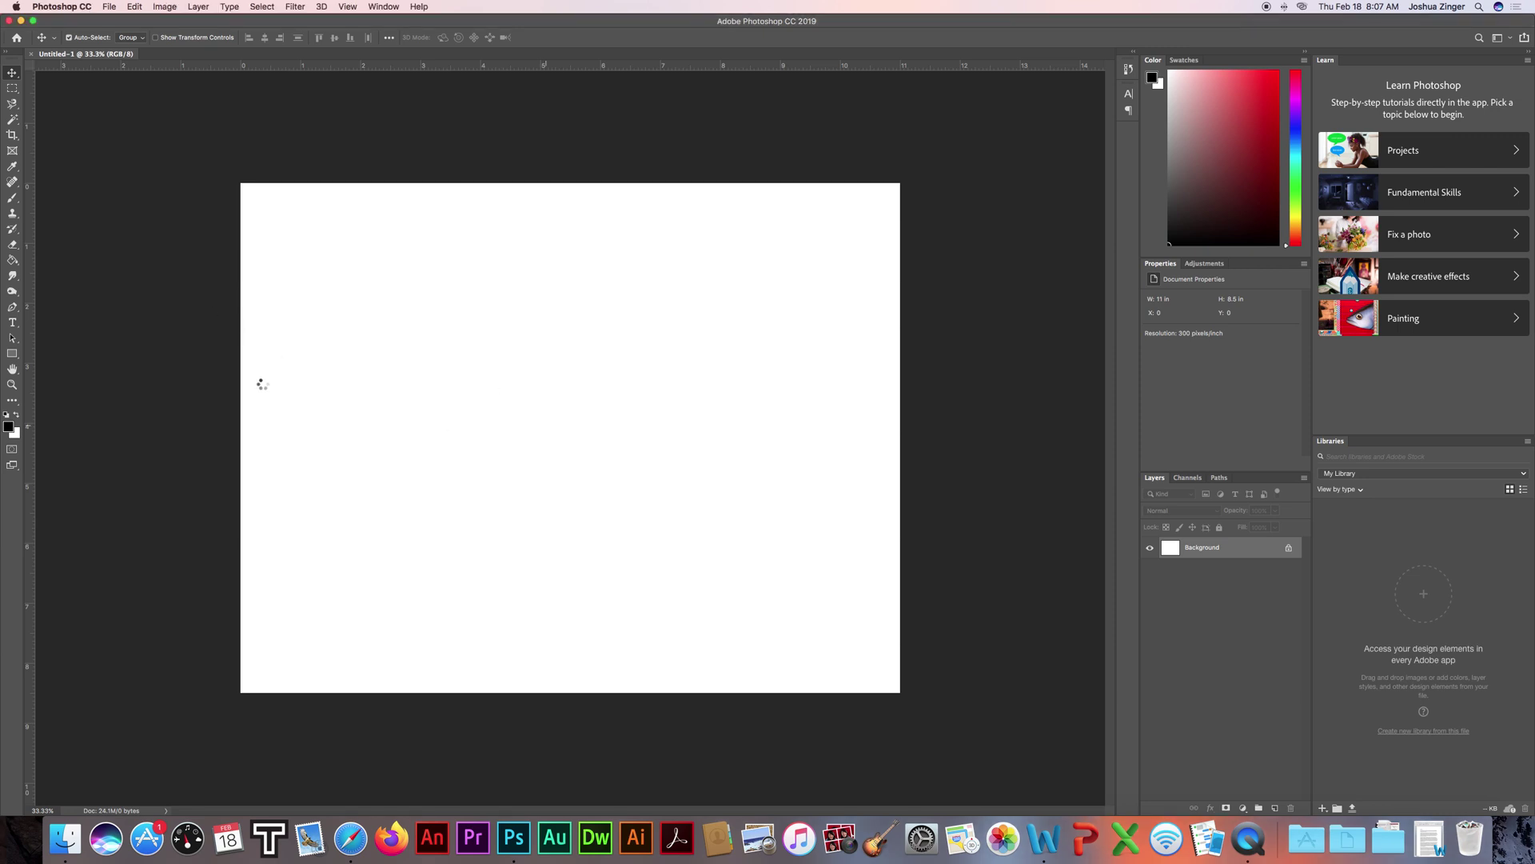
key("t")
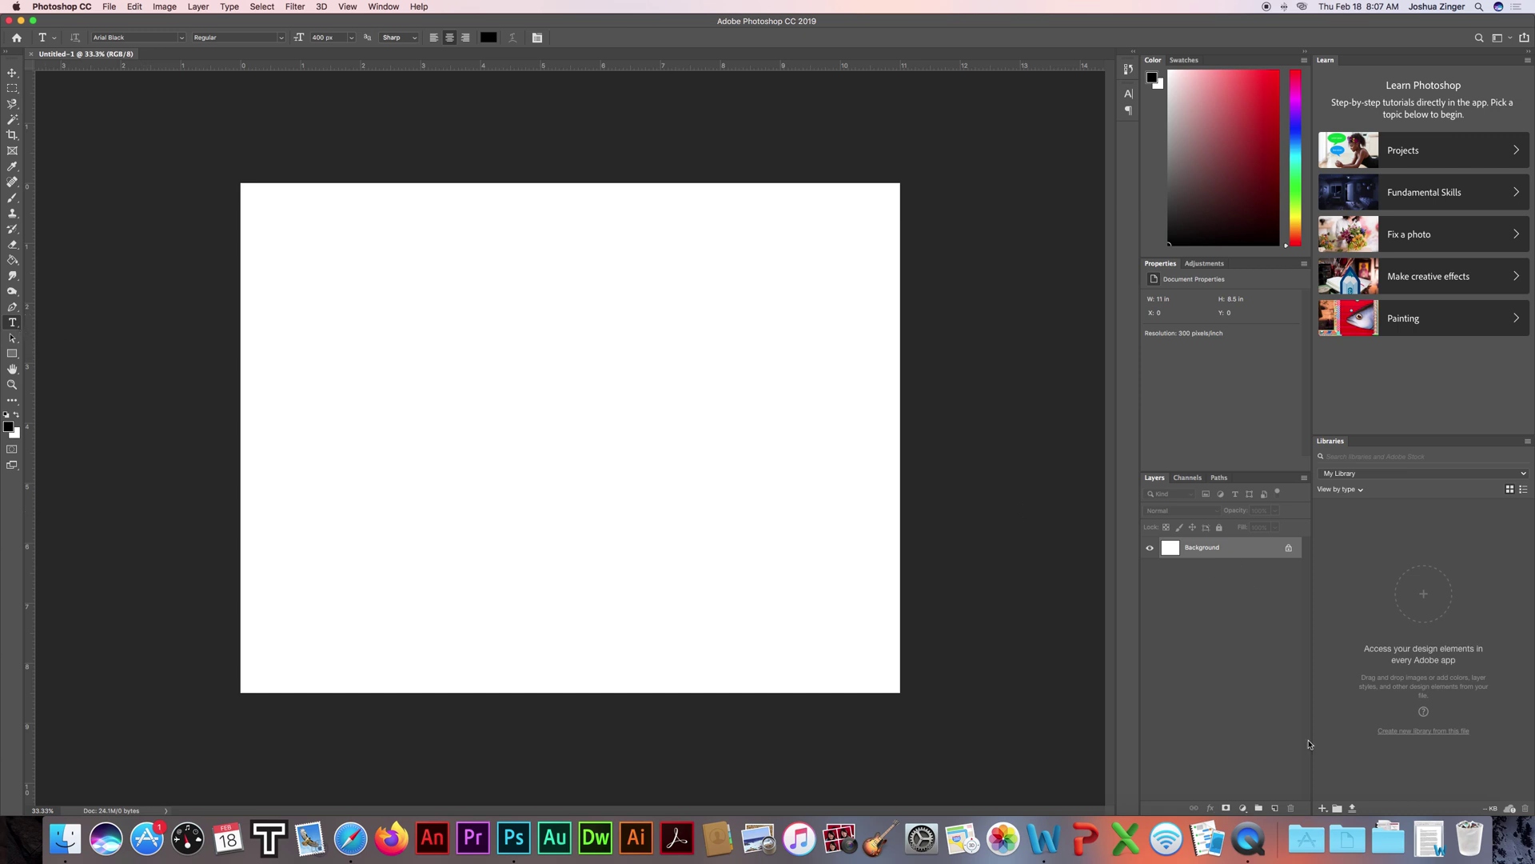
left_click(1275, 807)
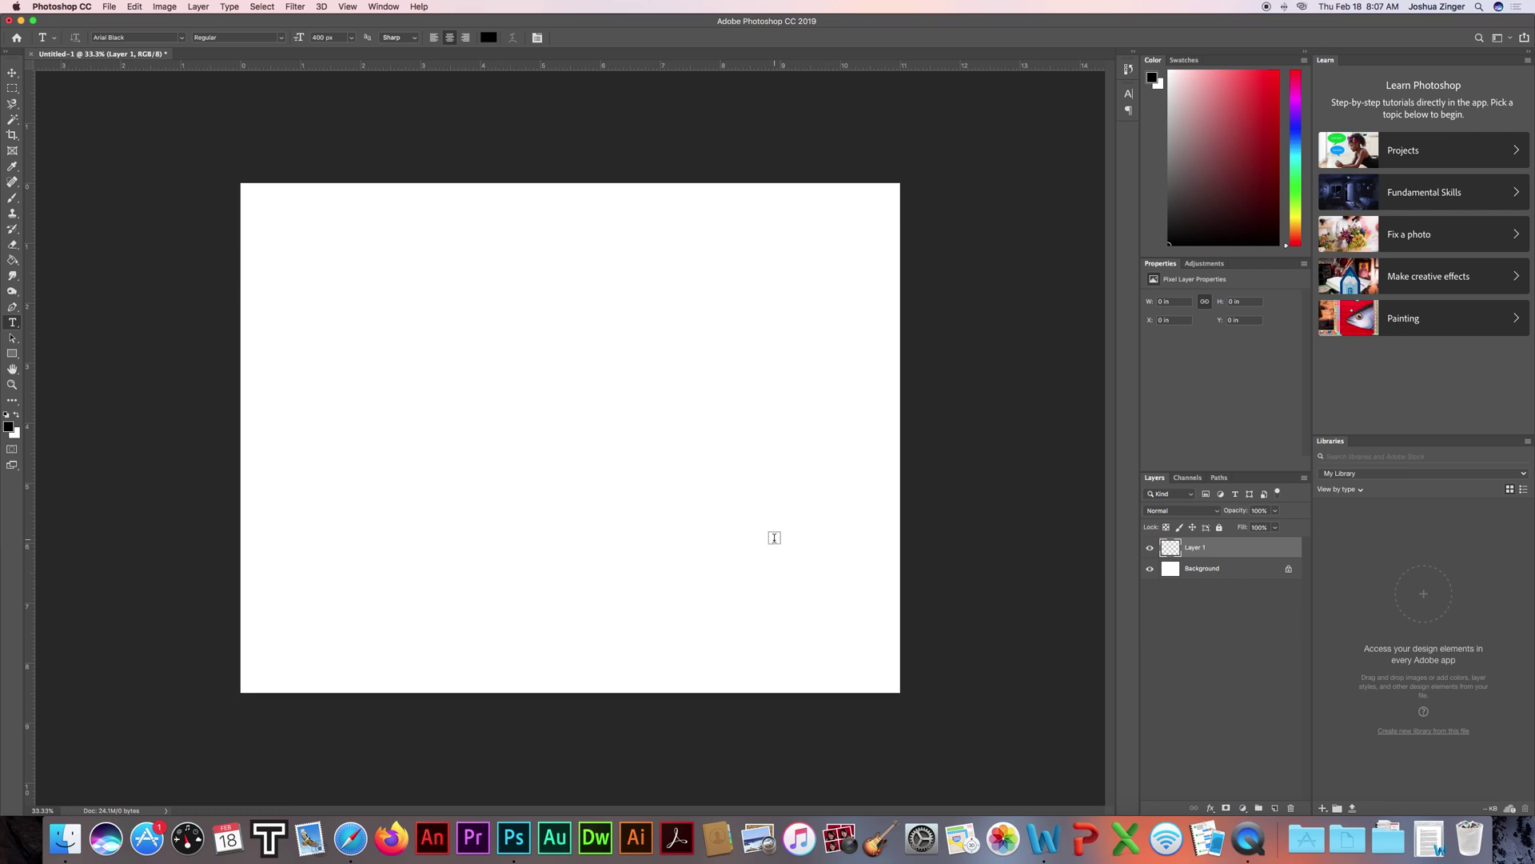
left_click(452, 419)
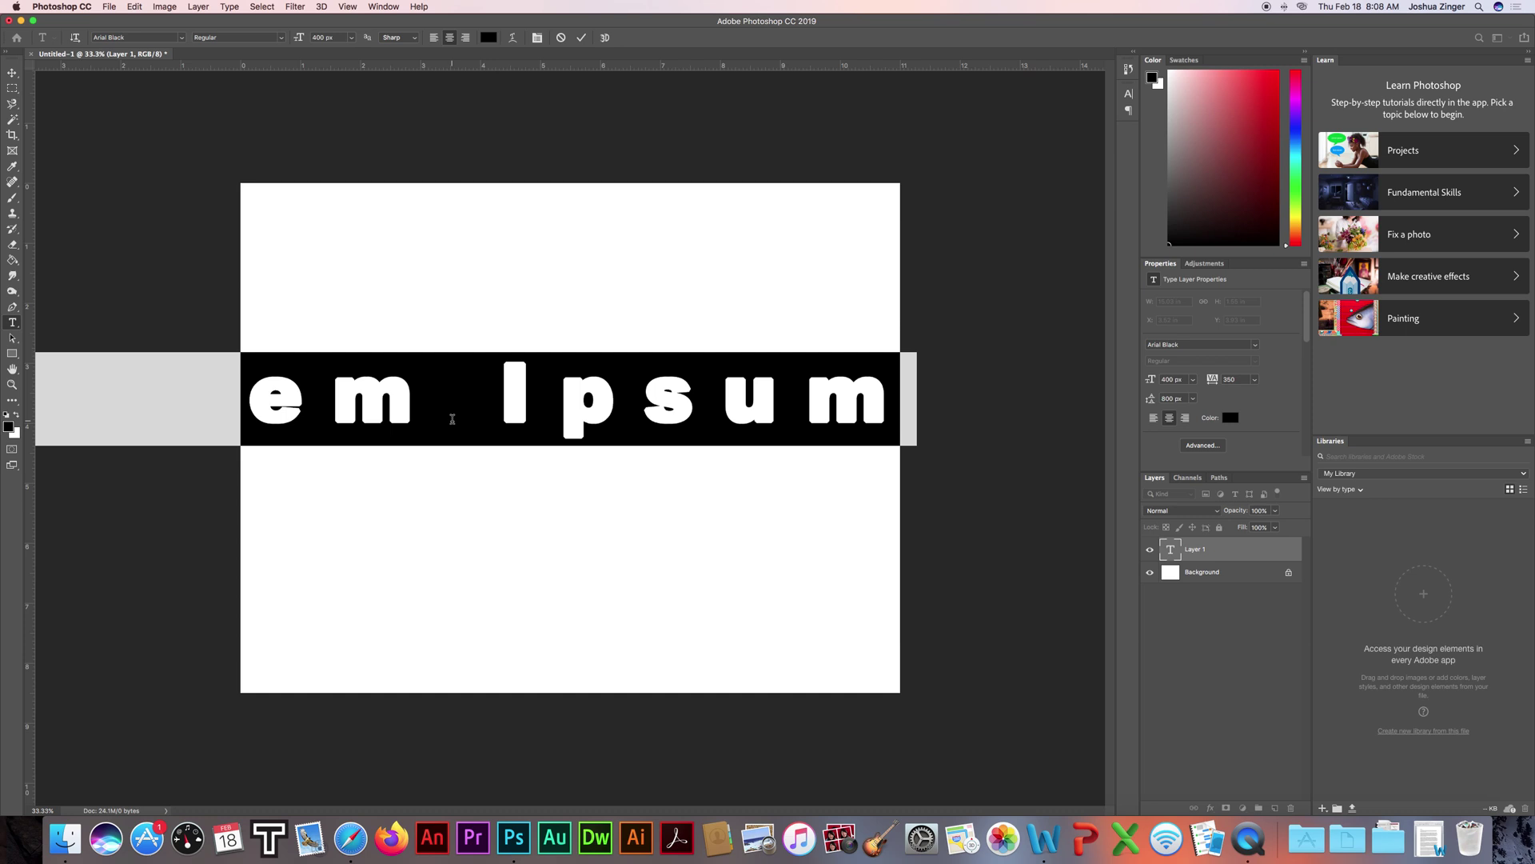
type("j")
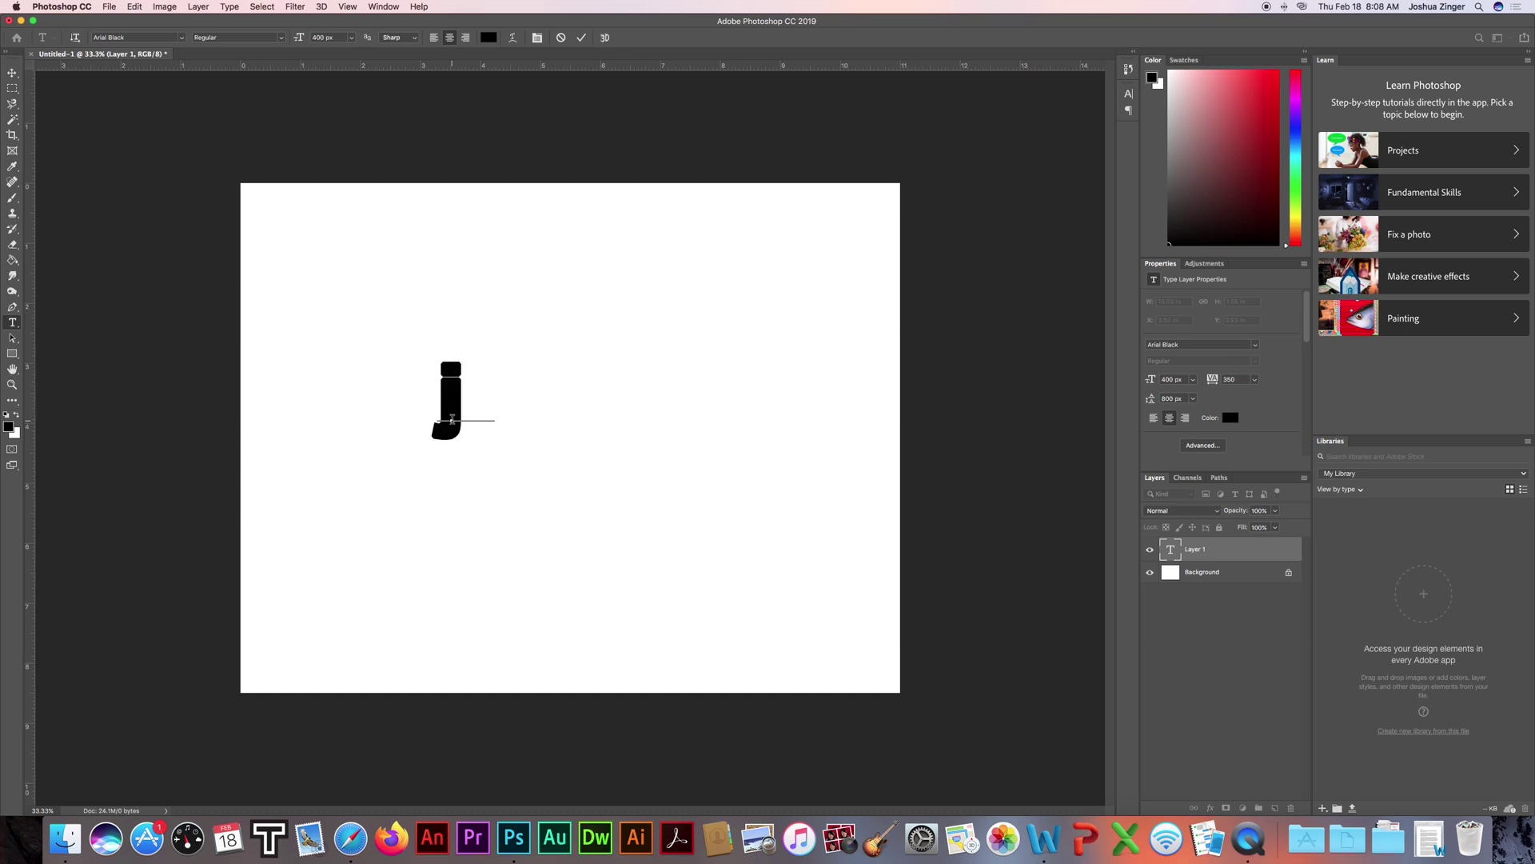
left_click(12, 74)
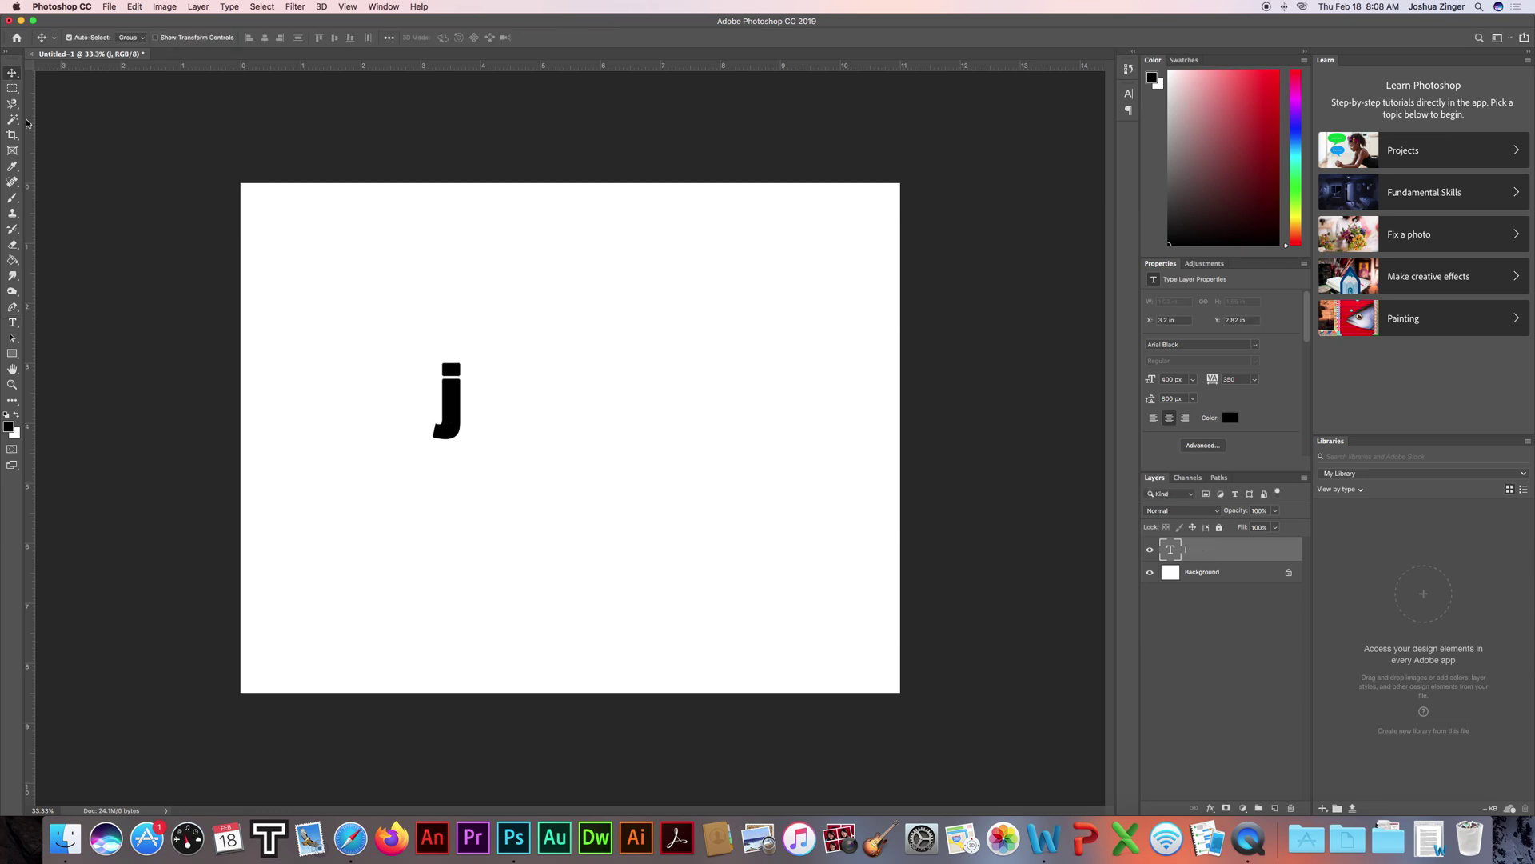
Add the letter "z" as text on its own new layer, placed just right of the "j".
key("t")
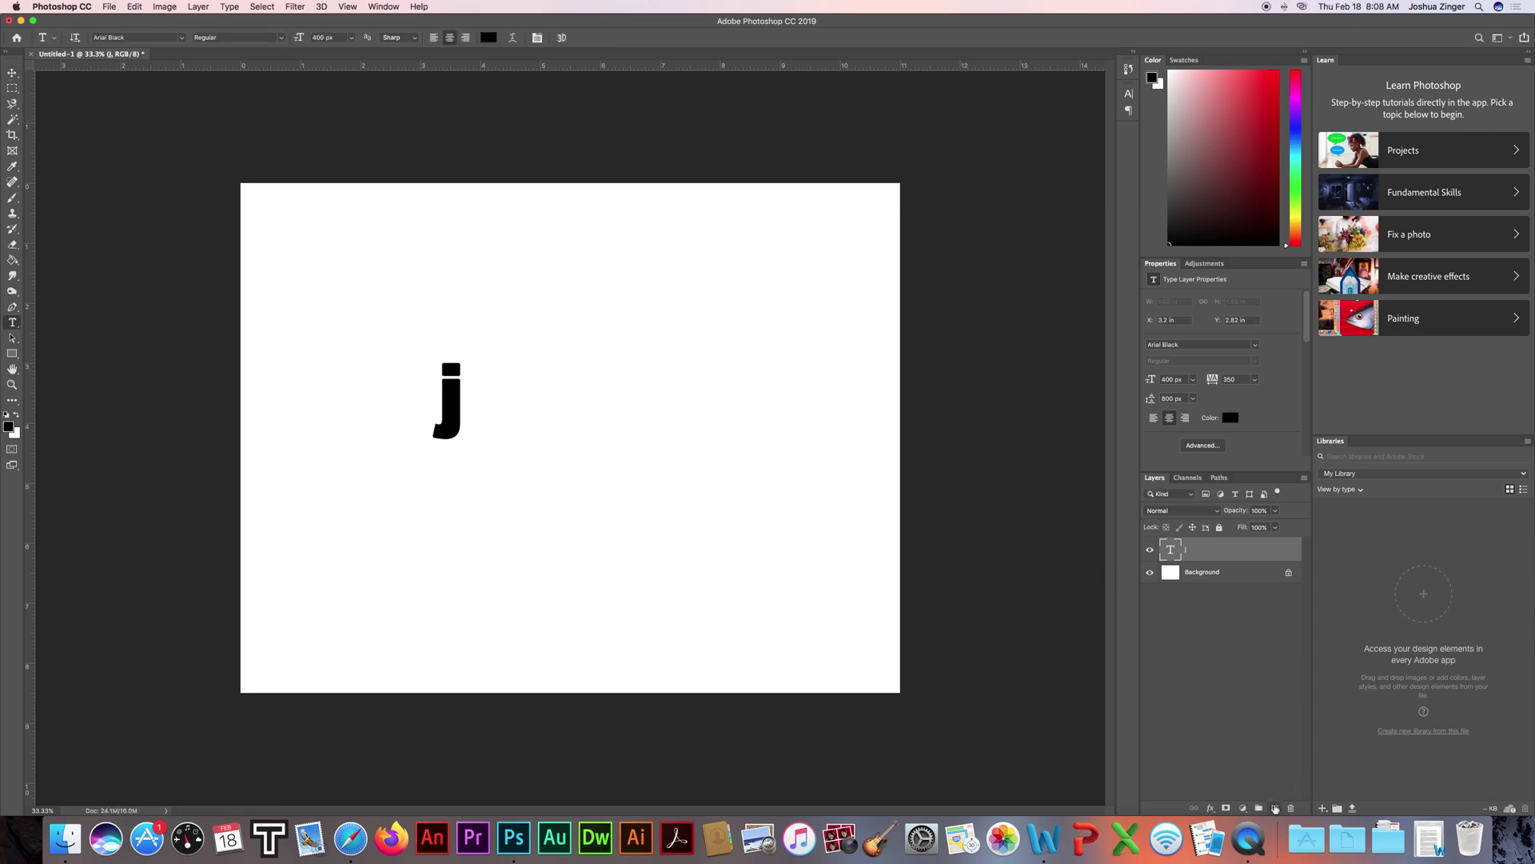
left_click(1275, 807)
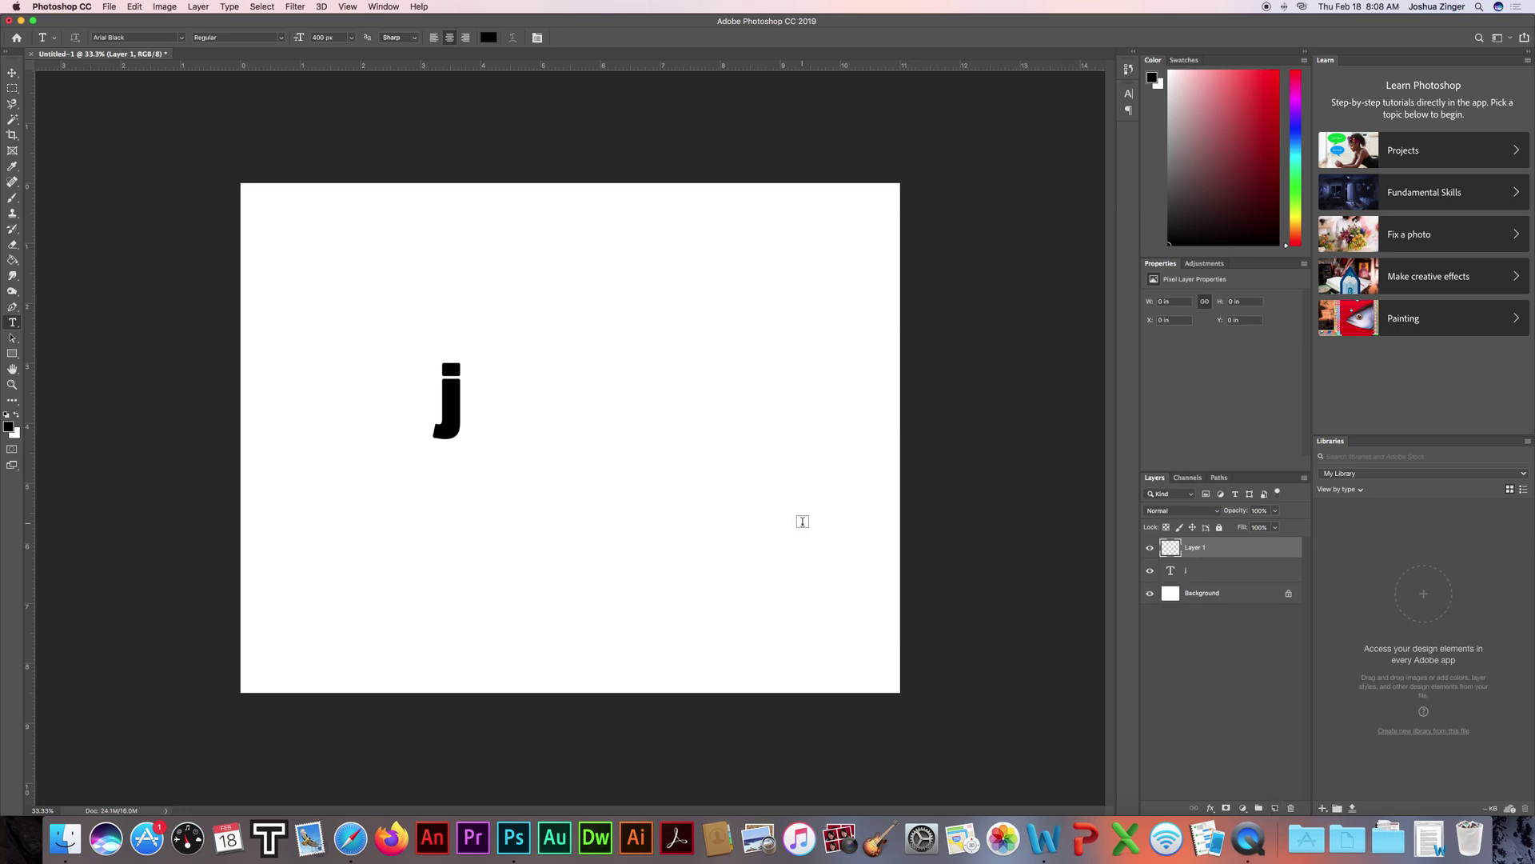
left_click(522, 408)
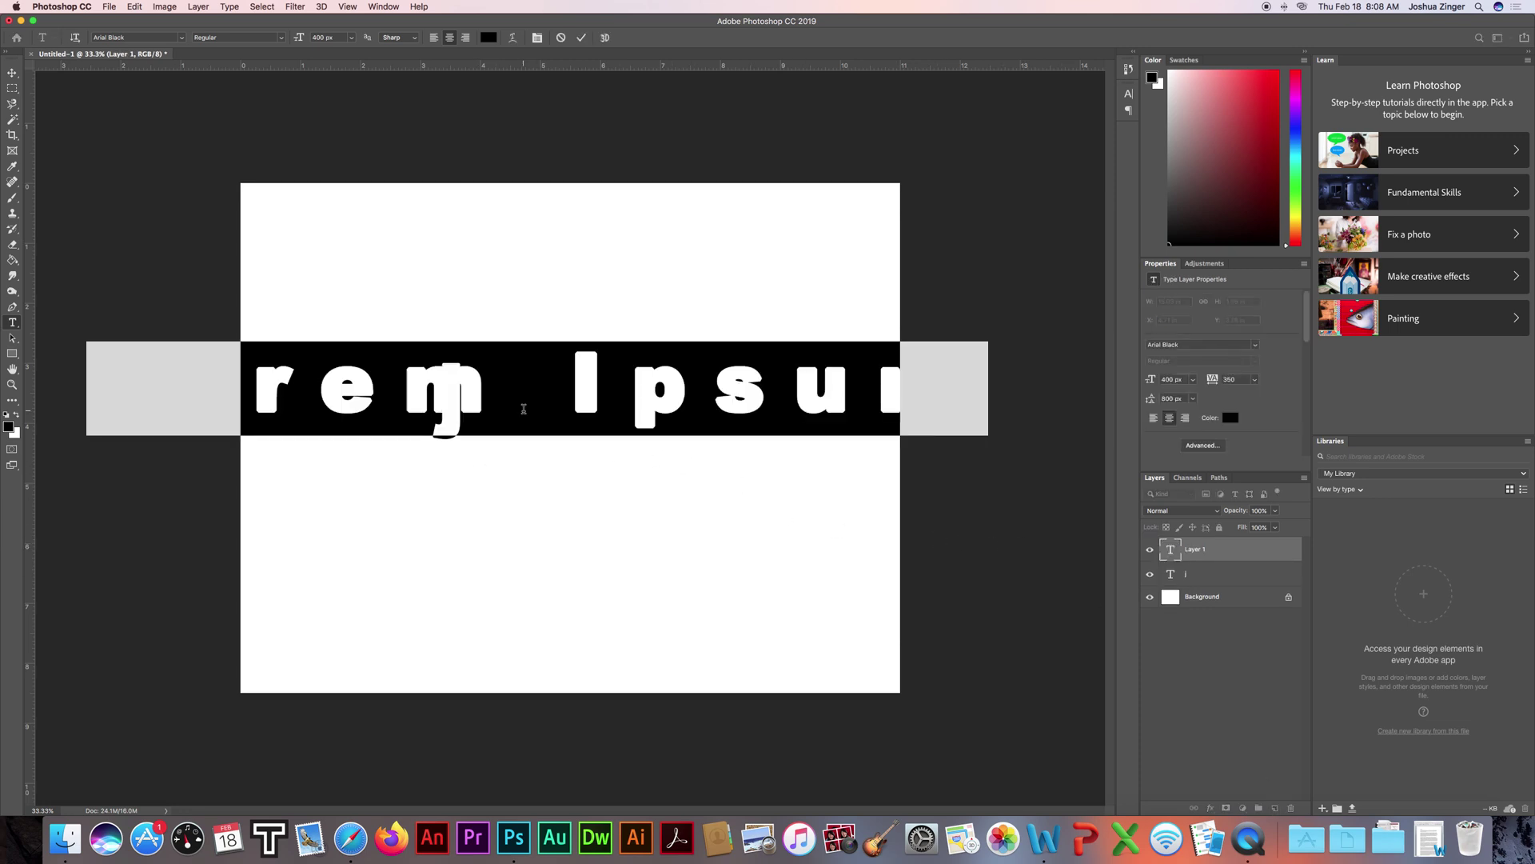
type("z")
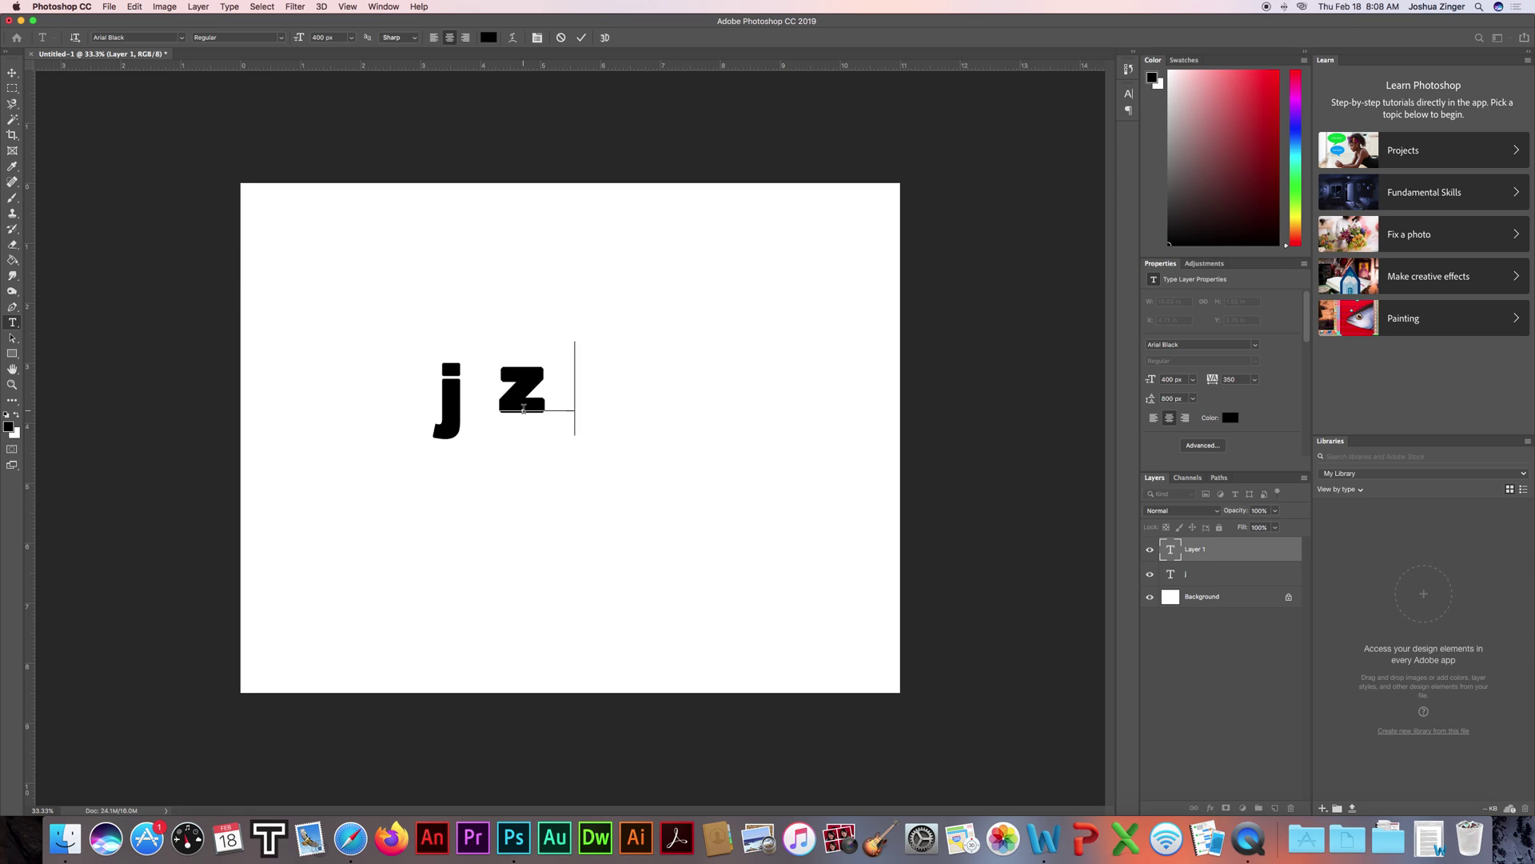
key("BackSpace")
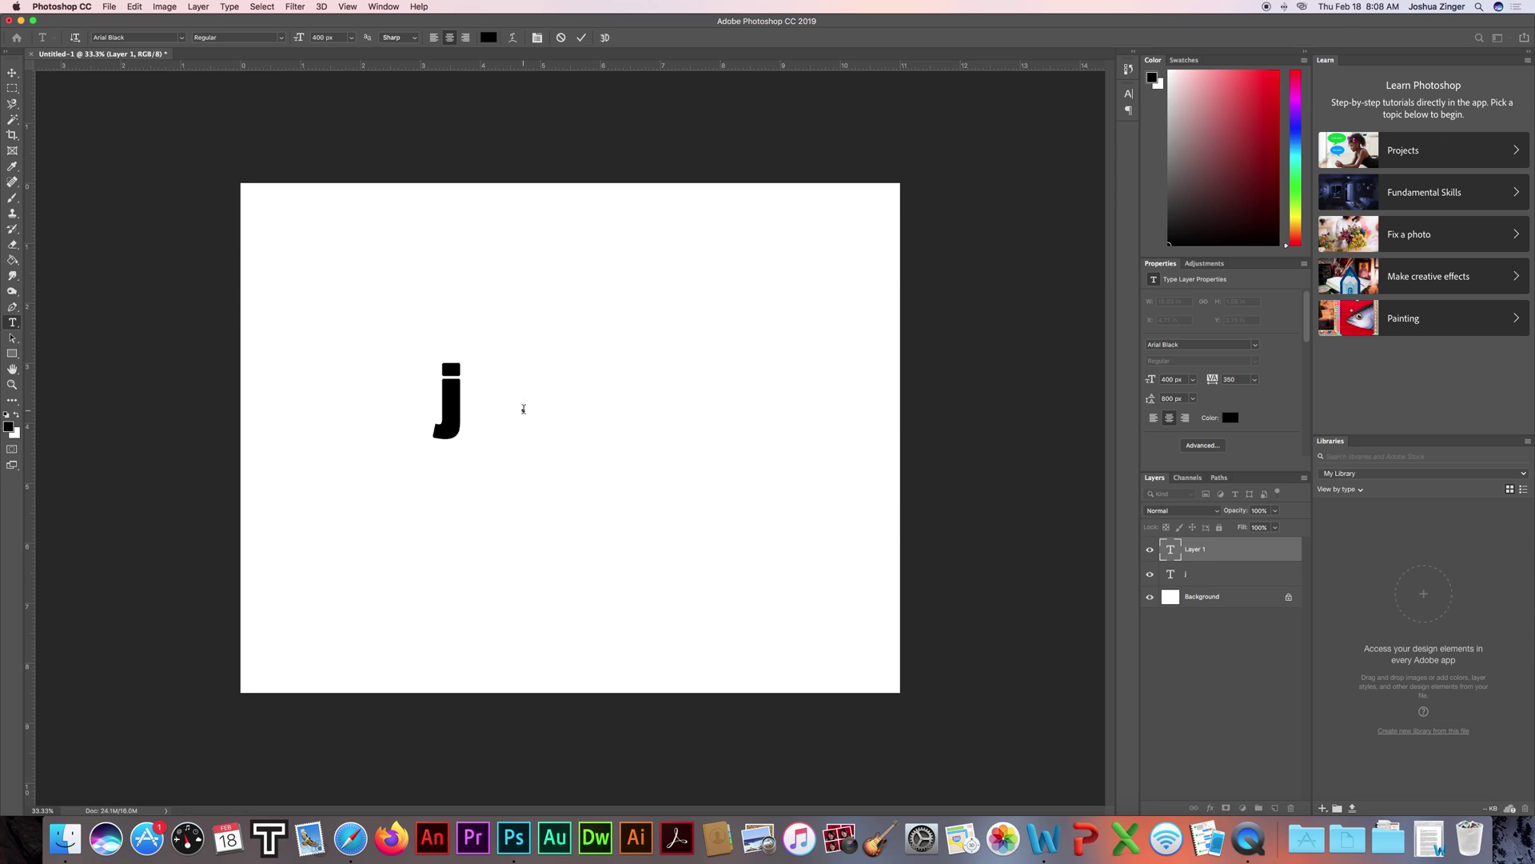
type("z")
key("BackSpace")
type("z")
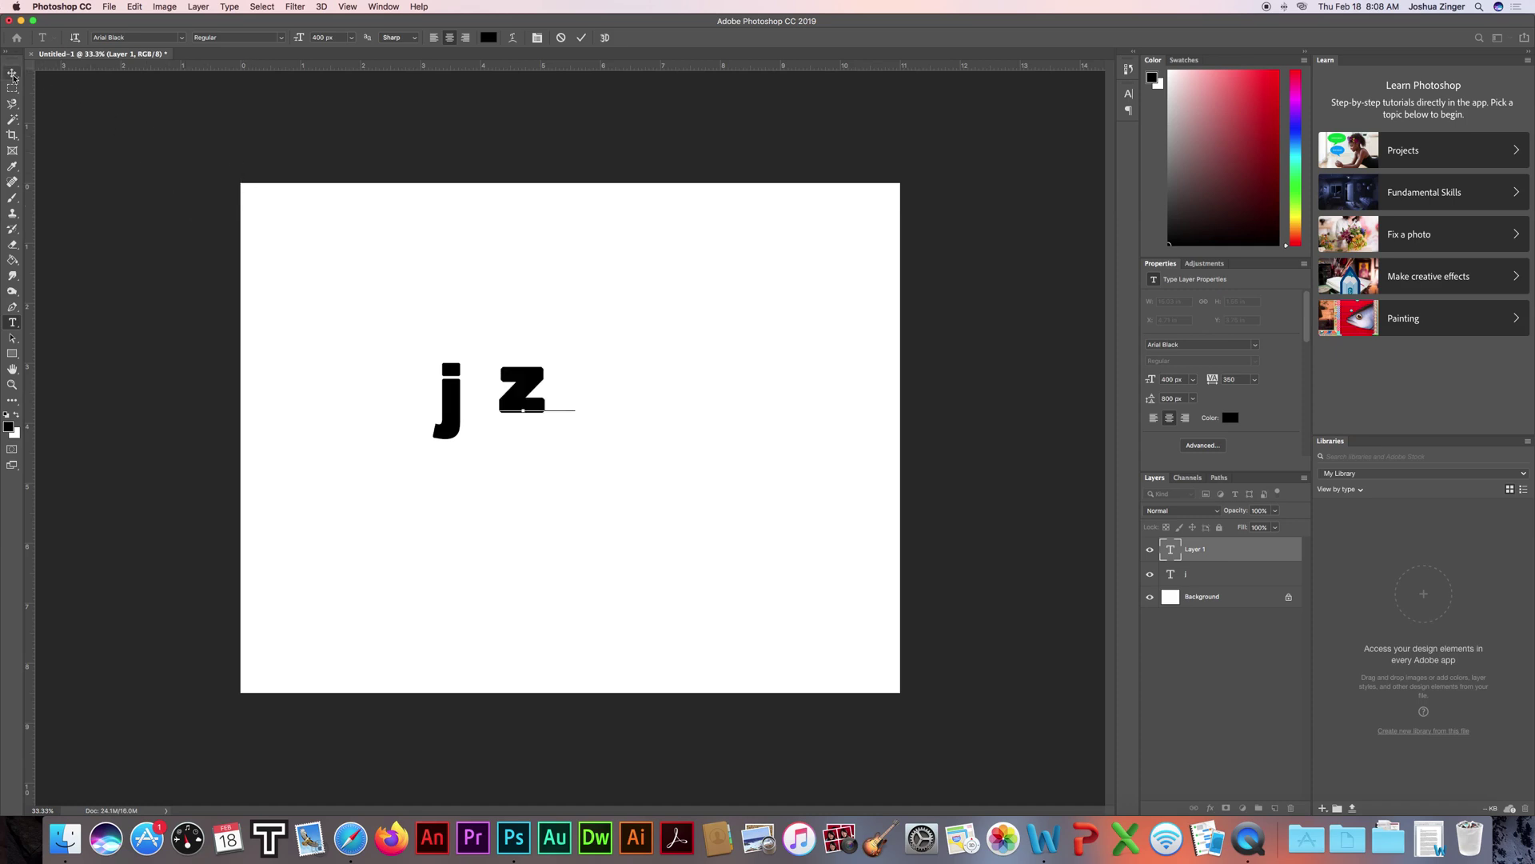
left_click(13, 76)
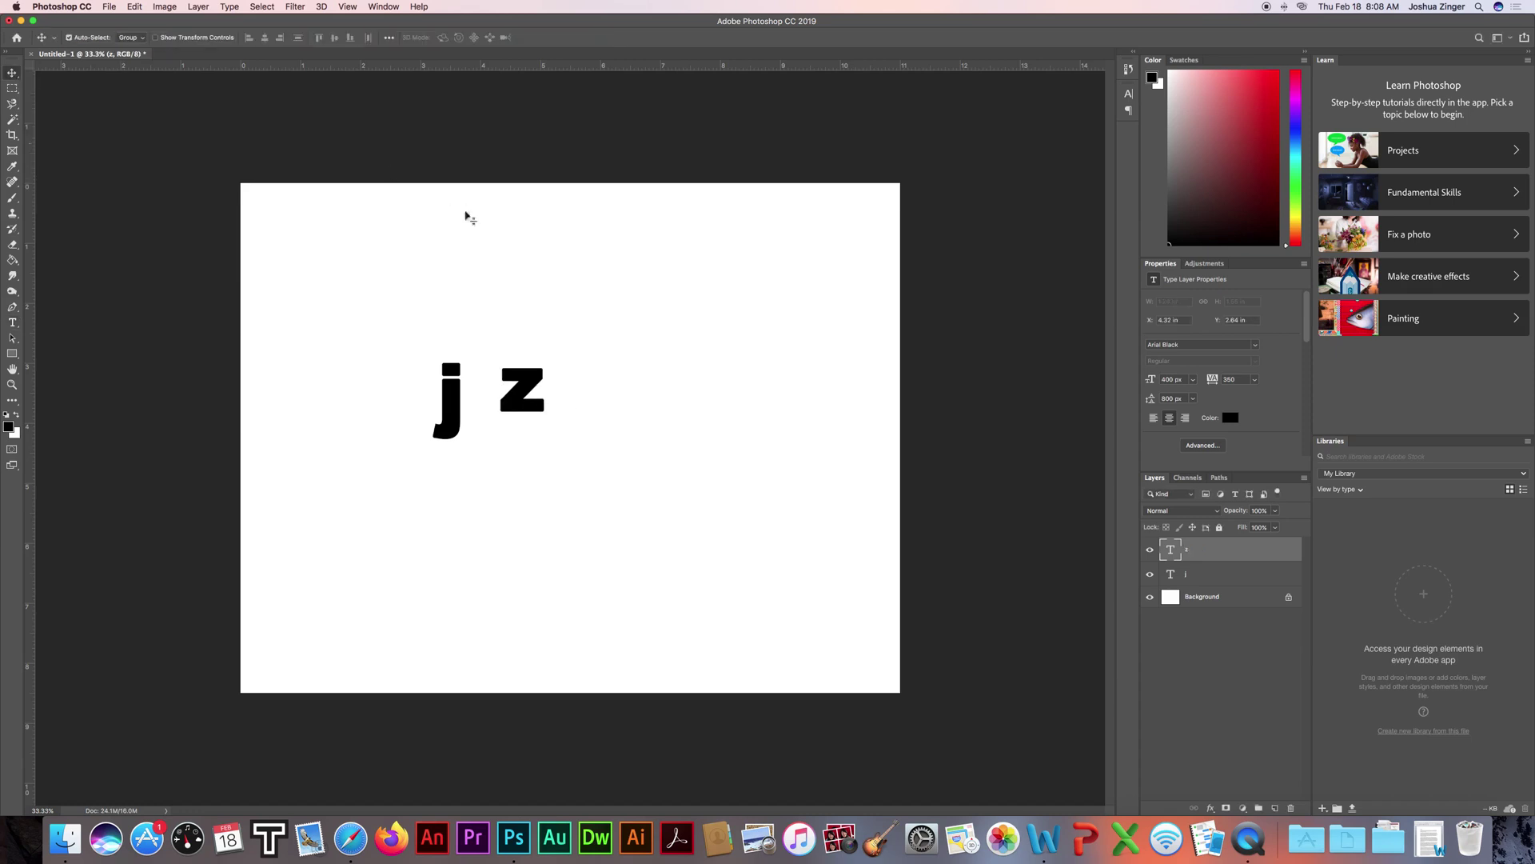
mouse_move(535, 393)
left_mouse_down()
mouse_move(577, 423)
mouse_move(587, 342)
mouse_move(585, 367)
mouse_move(528, 395)
left_mouse_up()
Change the font of the letter "j" to Bodoni 72.
key("t")
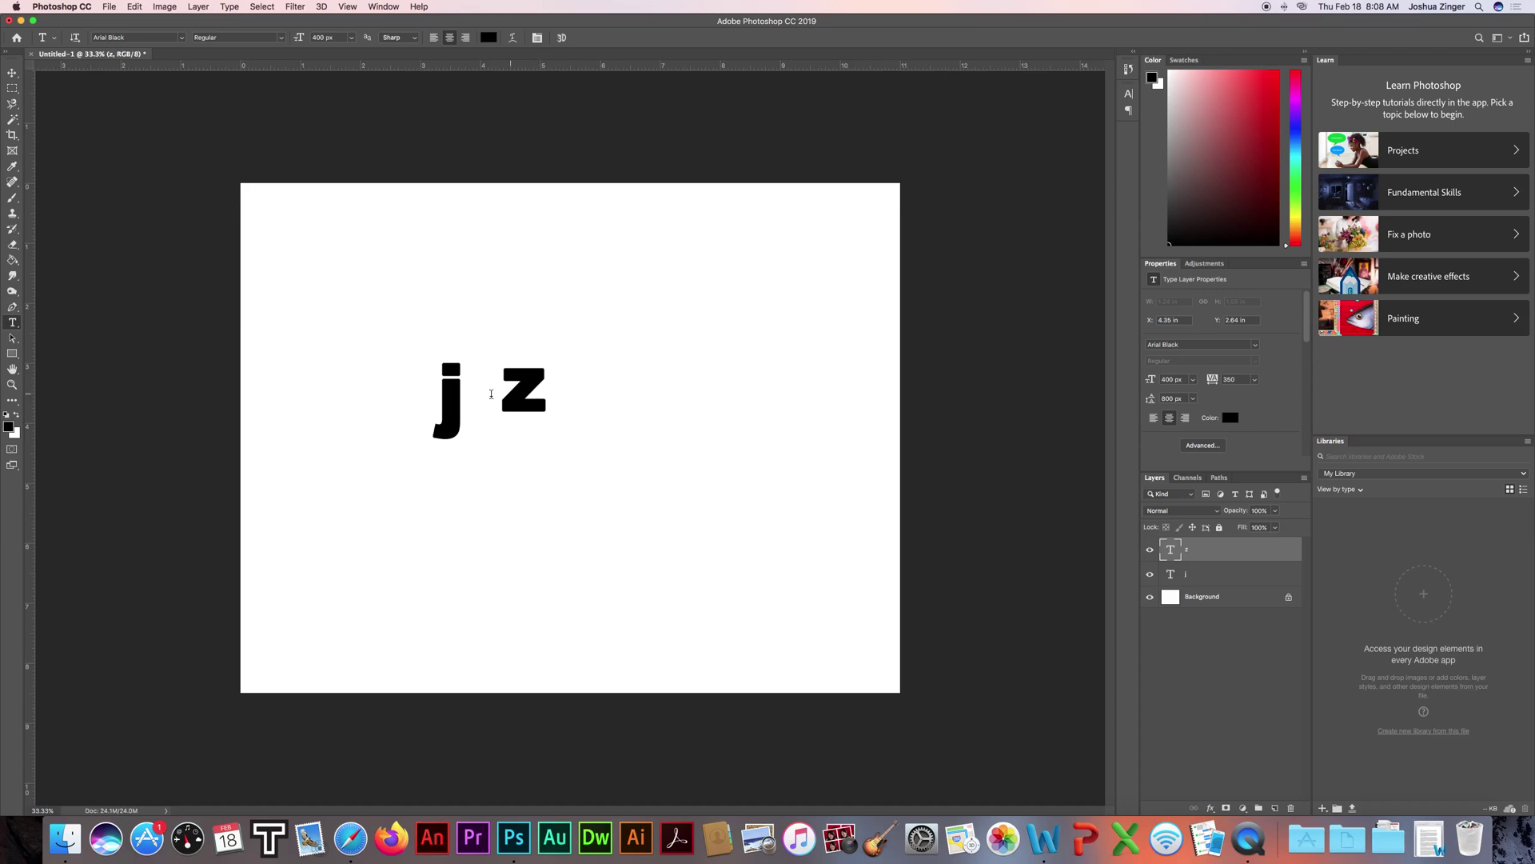
left_click(446, 395)
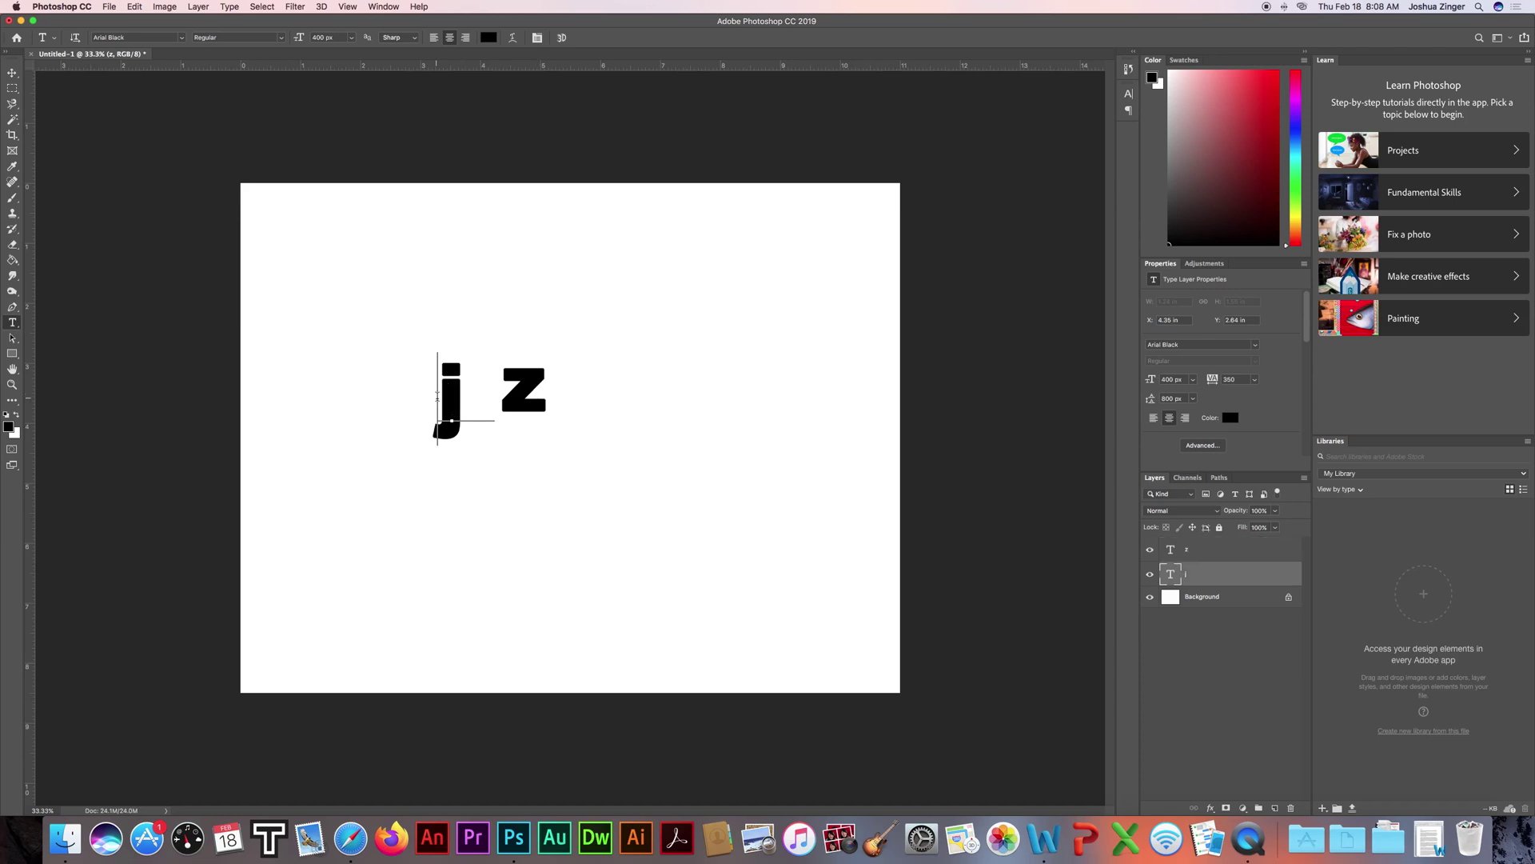
left_click_drag(437, 395, 472, 394)
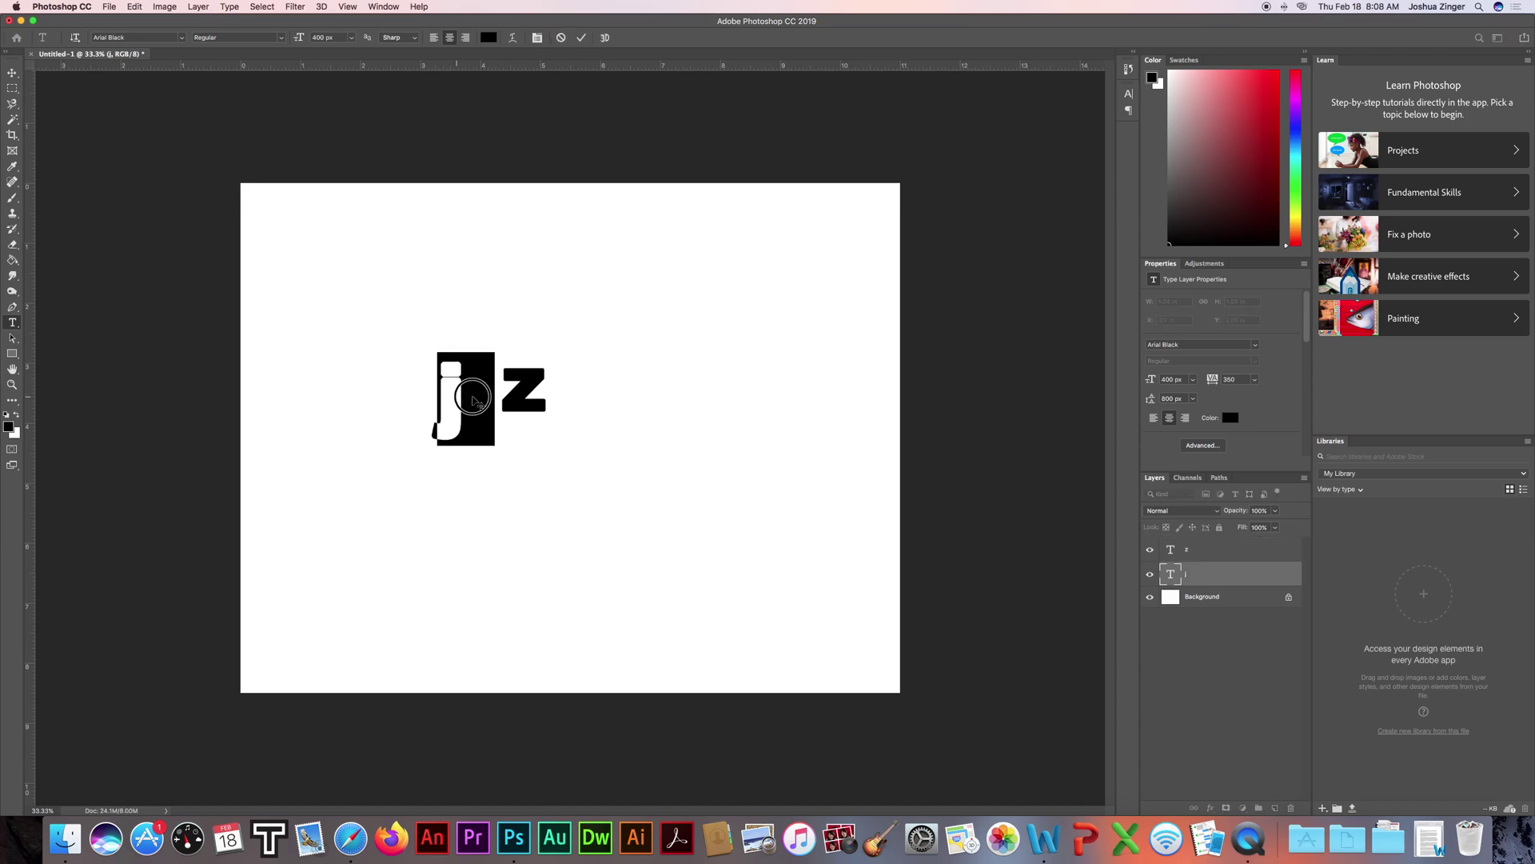
left_click(182, 40)
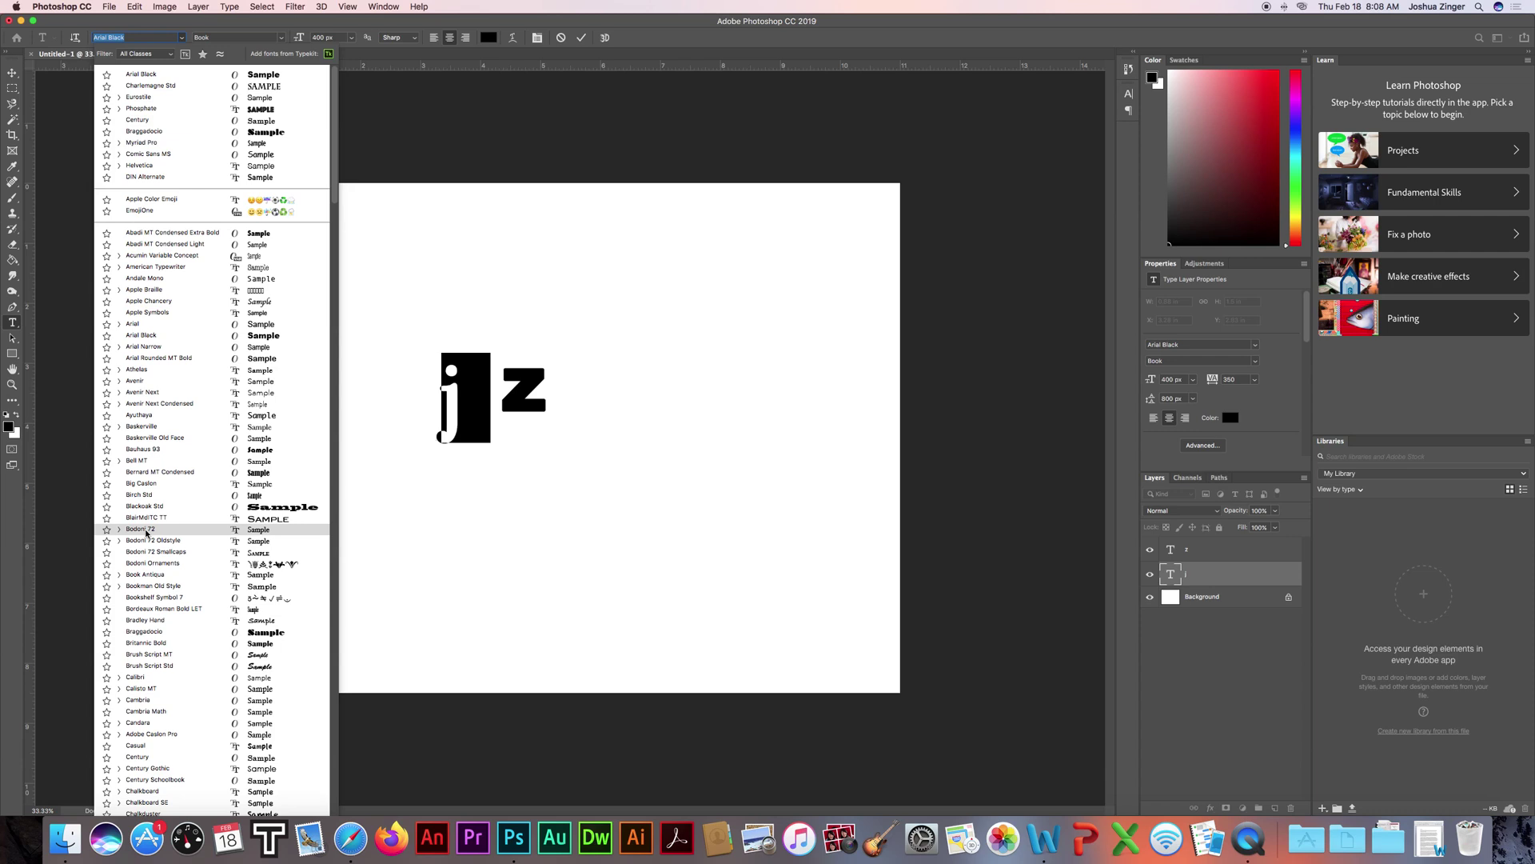
left_click(157, 531)
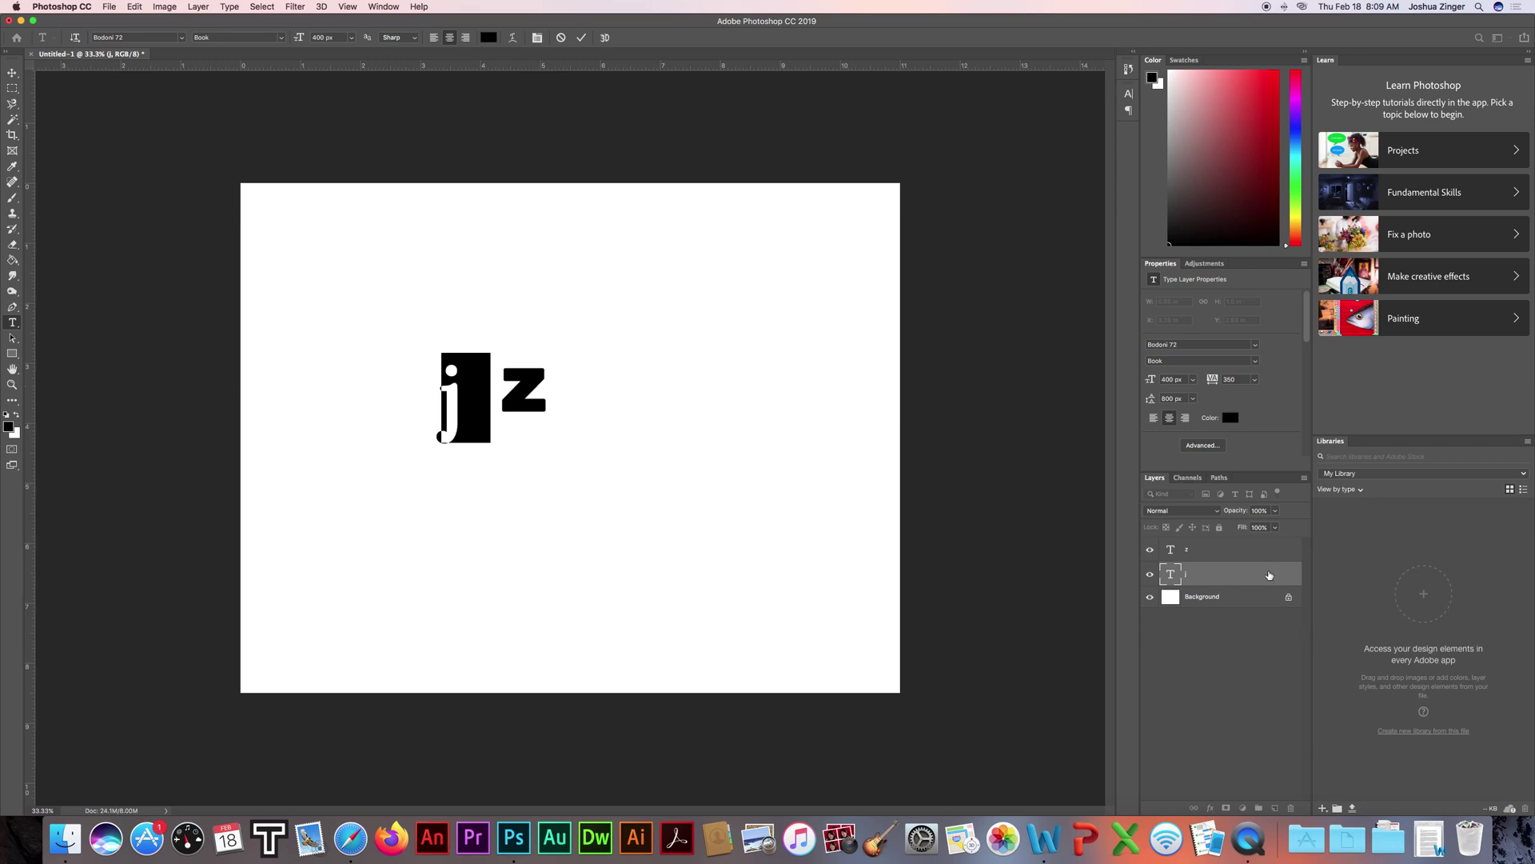
Change the letter "z" to the Bodoni 72 font and move it farther right from the "j".
left_click(1238, 550)
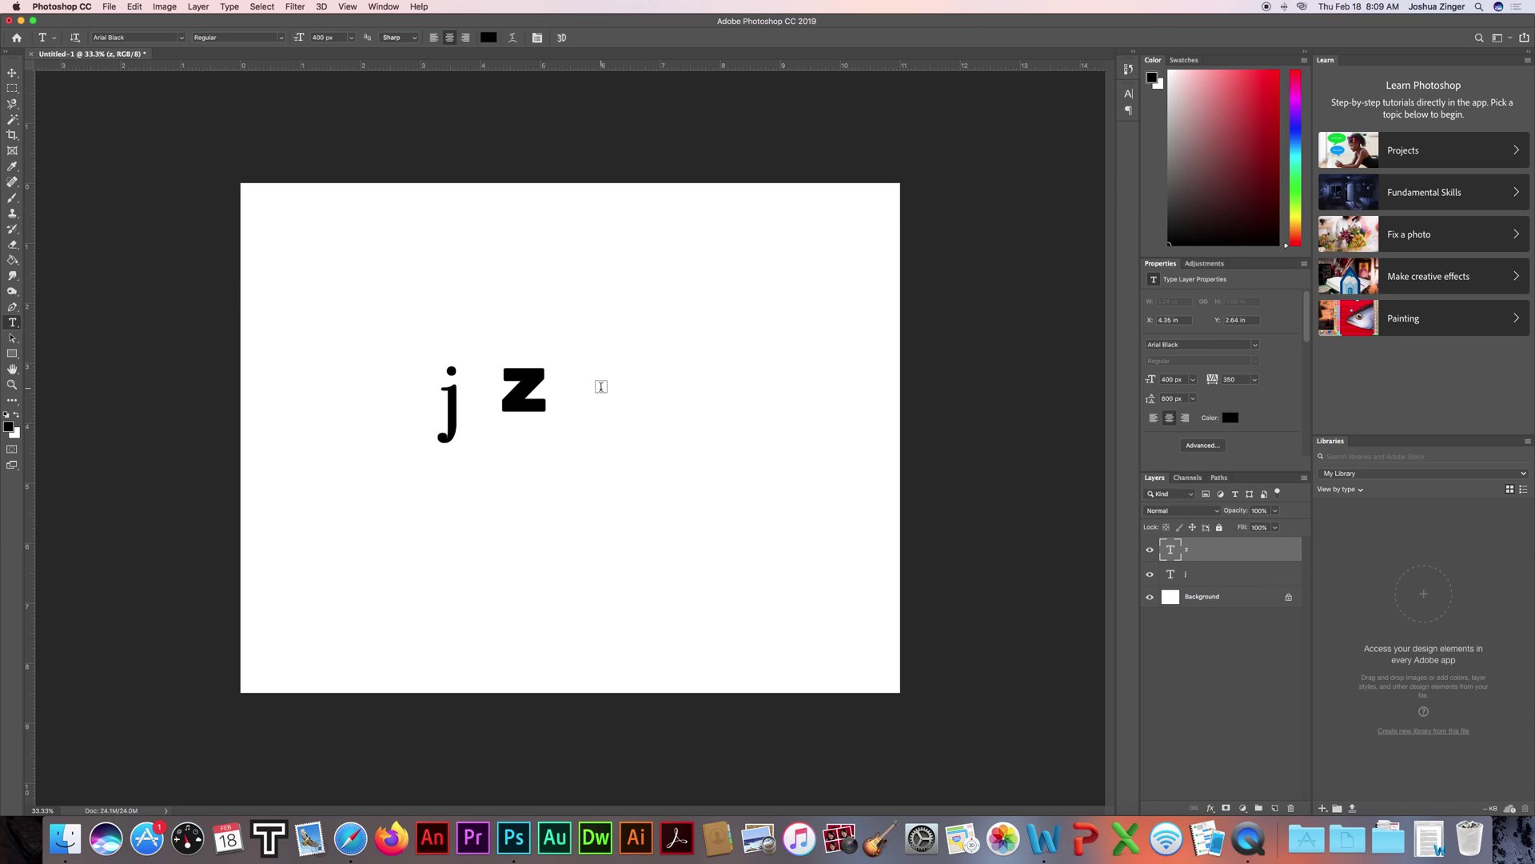
double_click(561, 388)
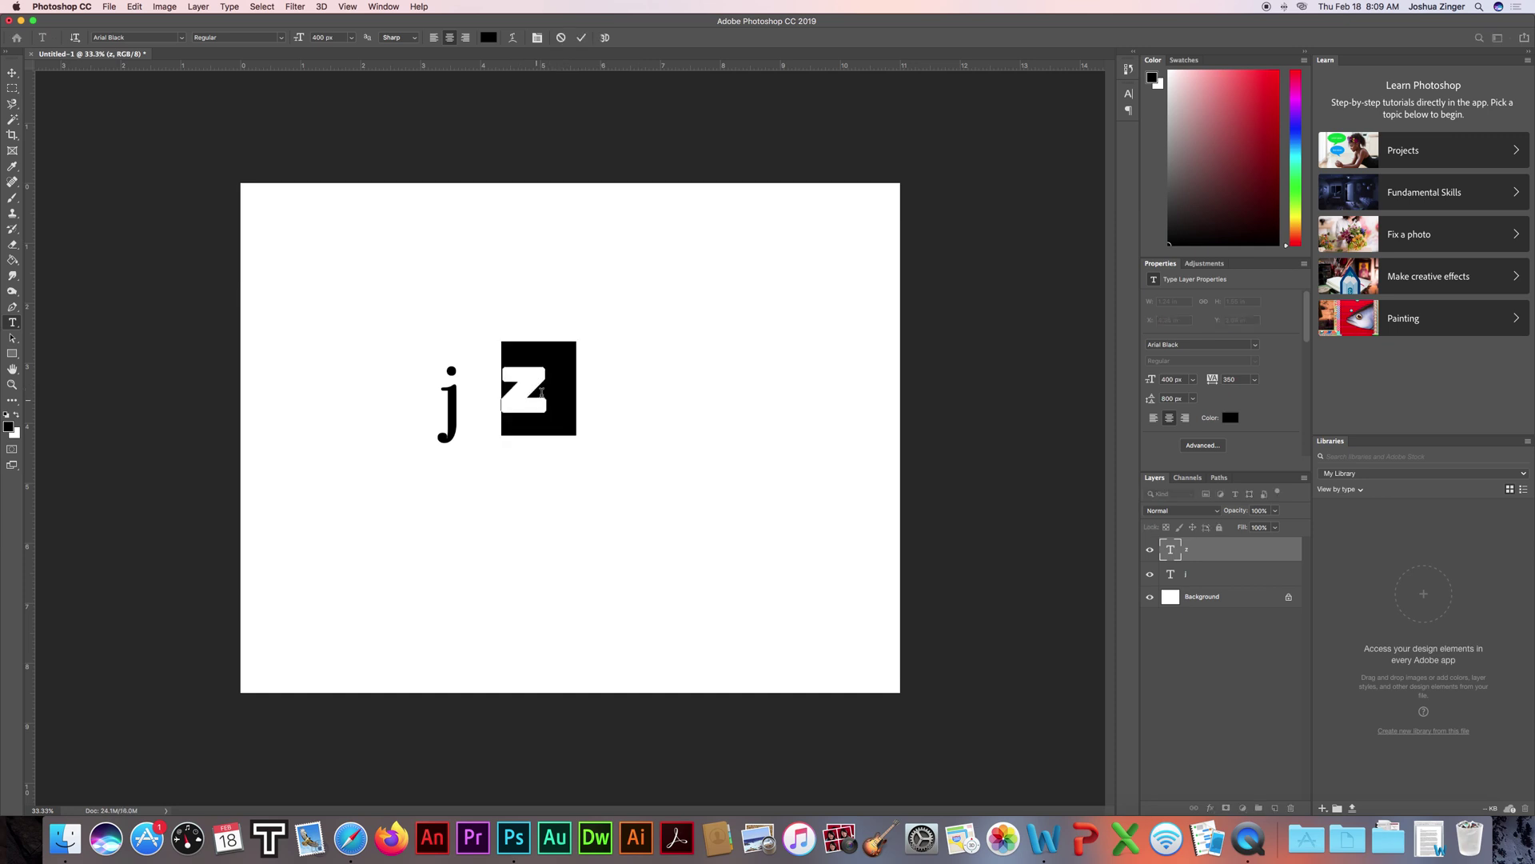
left_click(181, 38)
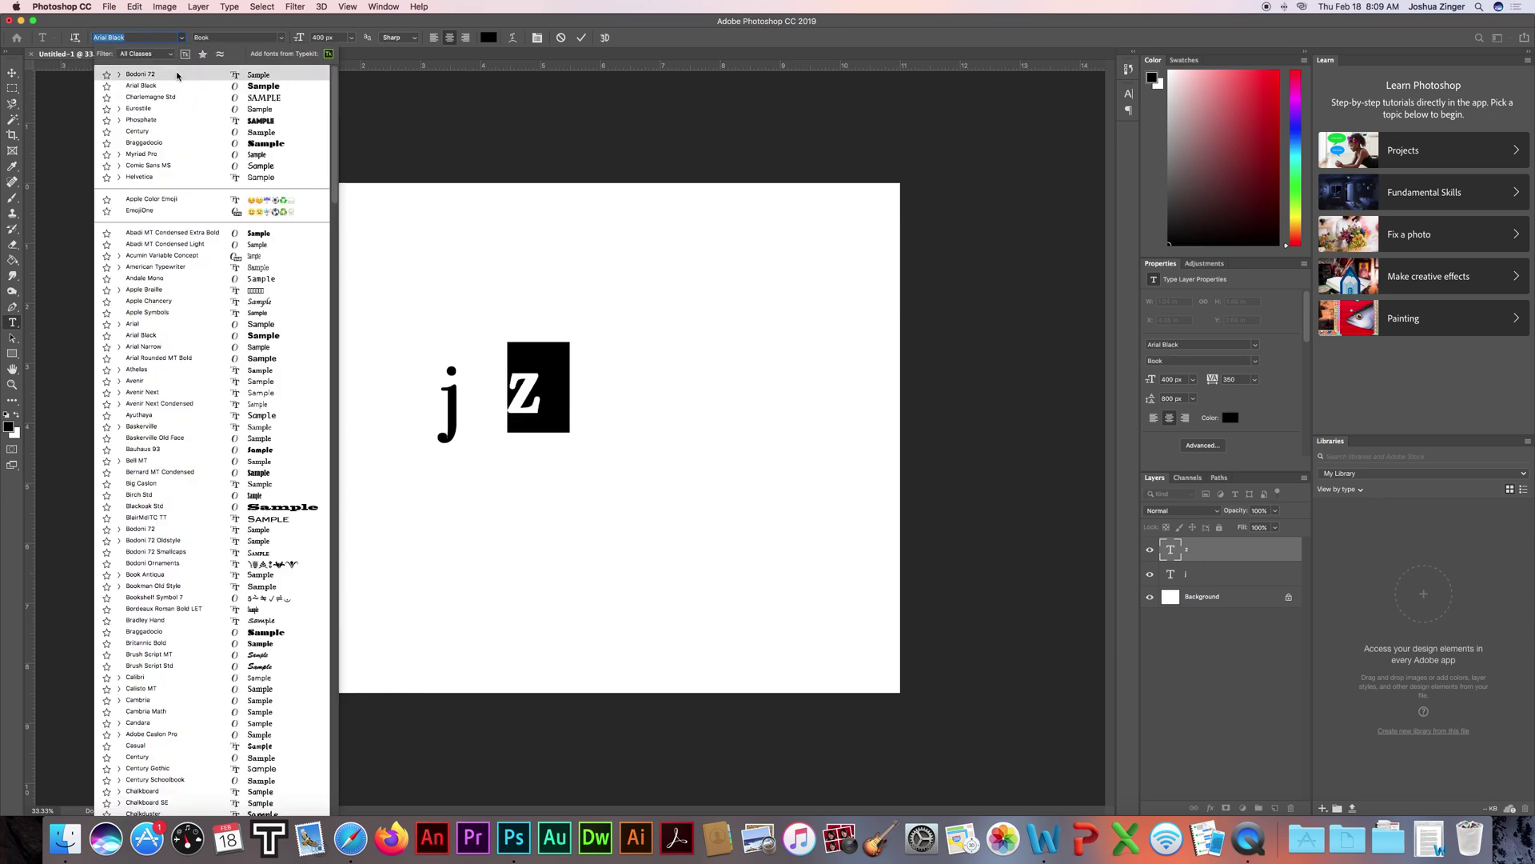
left_click(180, 75)
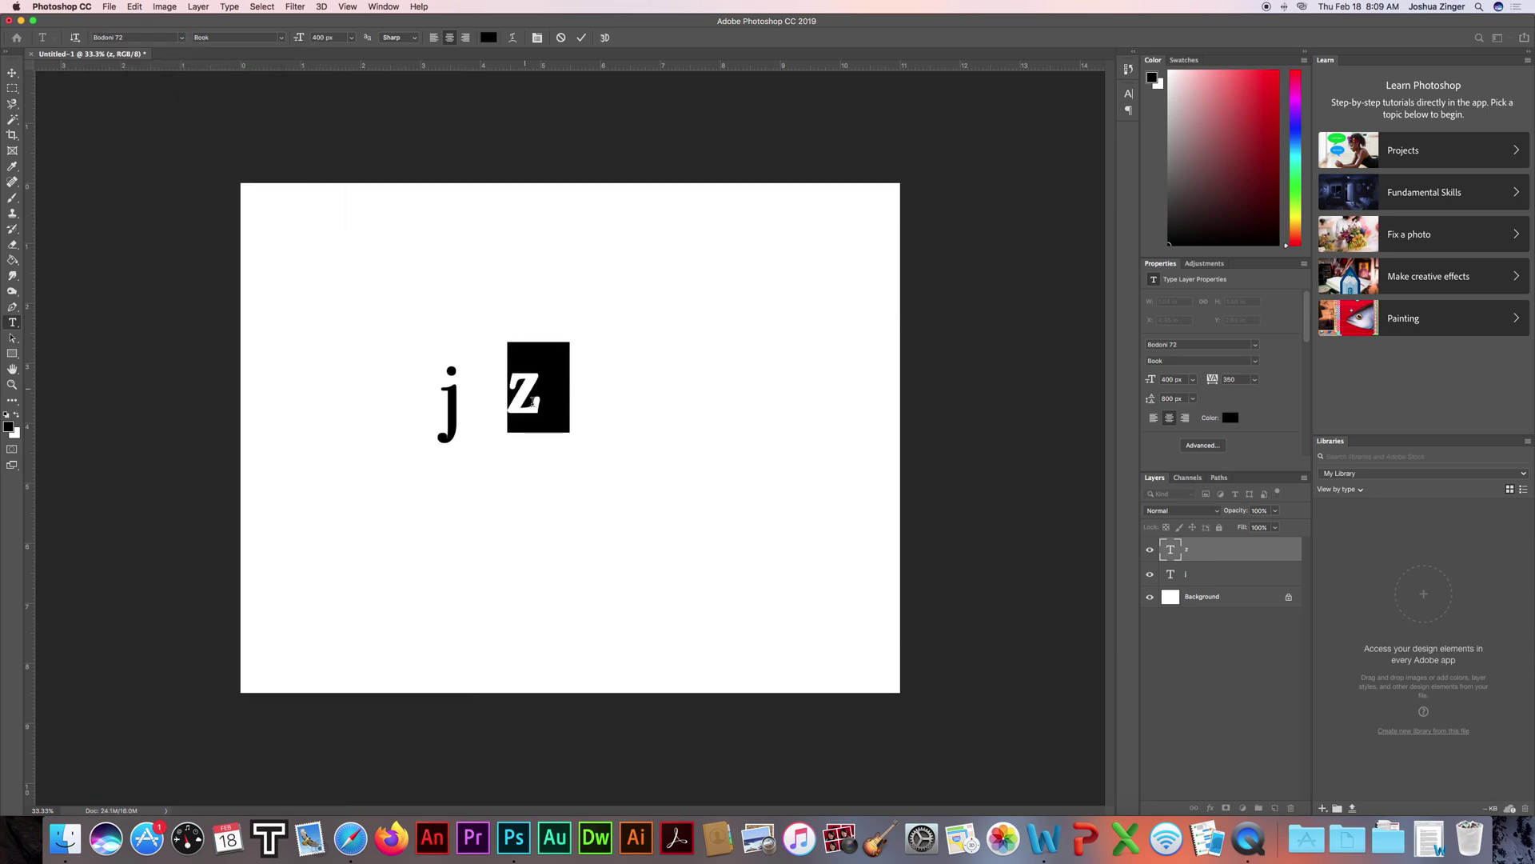
left_click(12, 72)
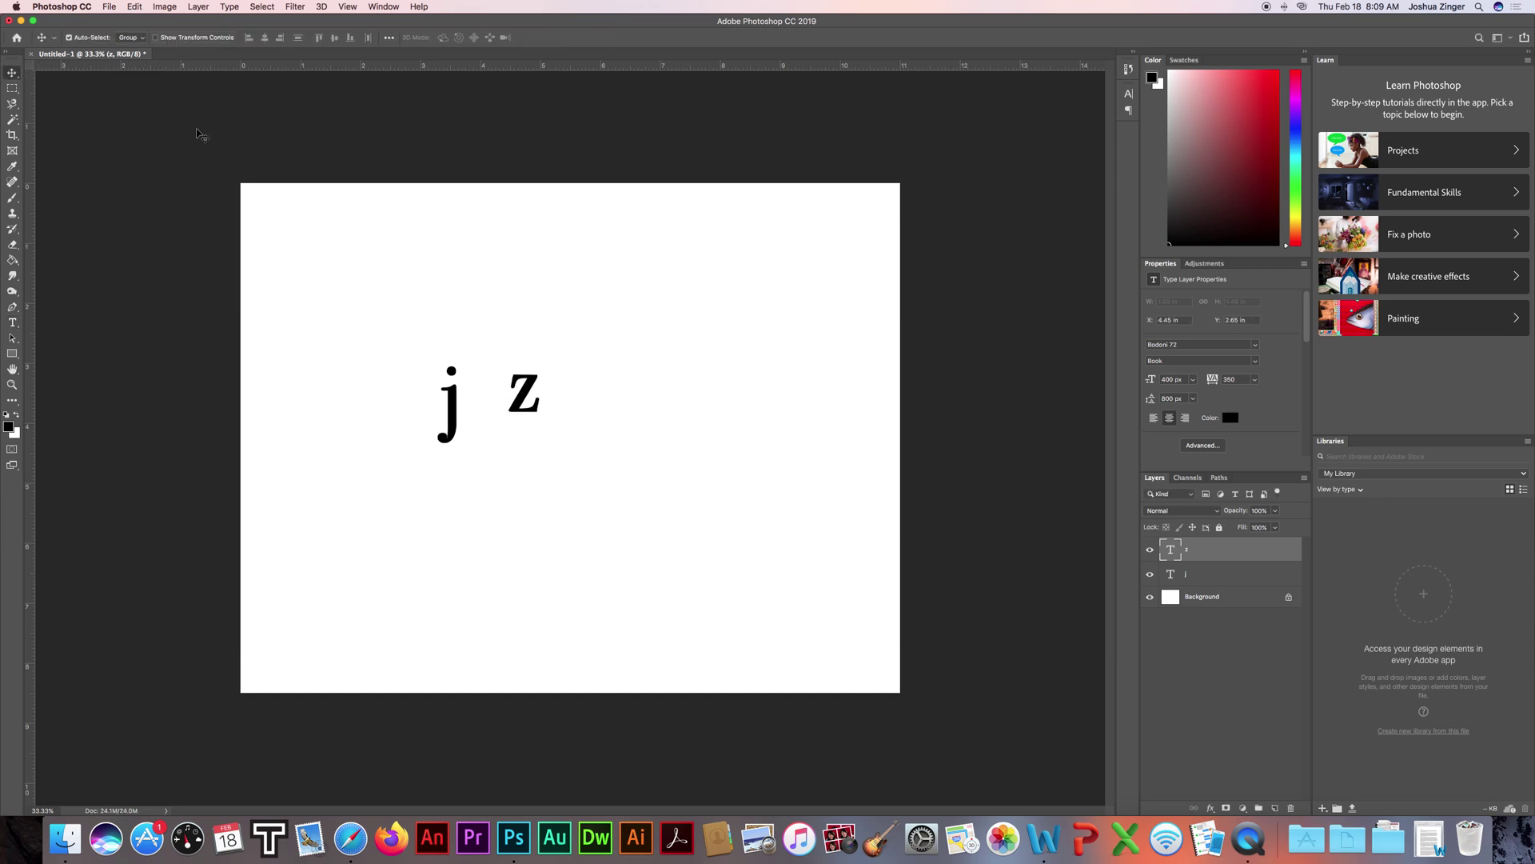
left_click_drag(526, 398, 559, 408)
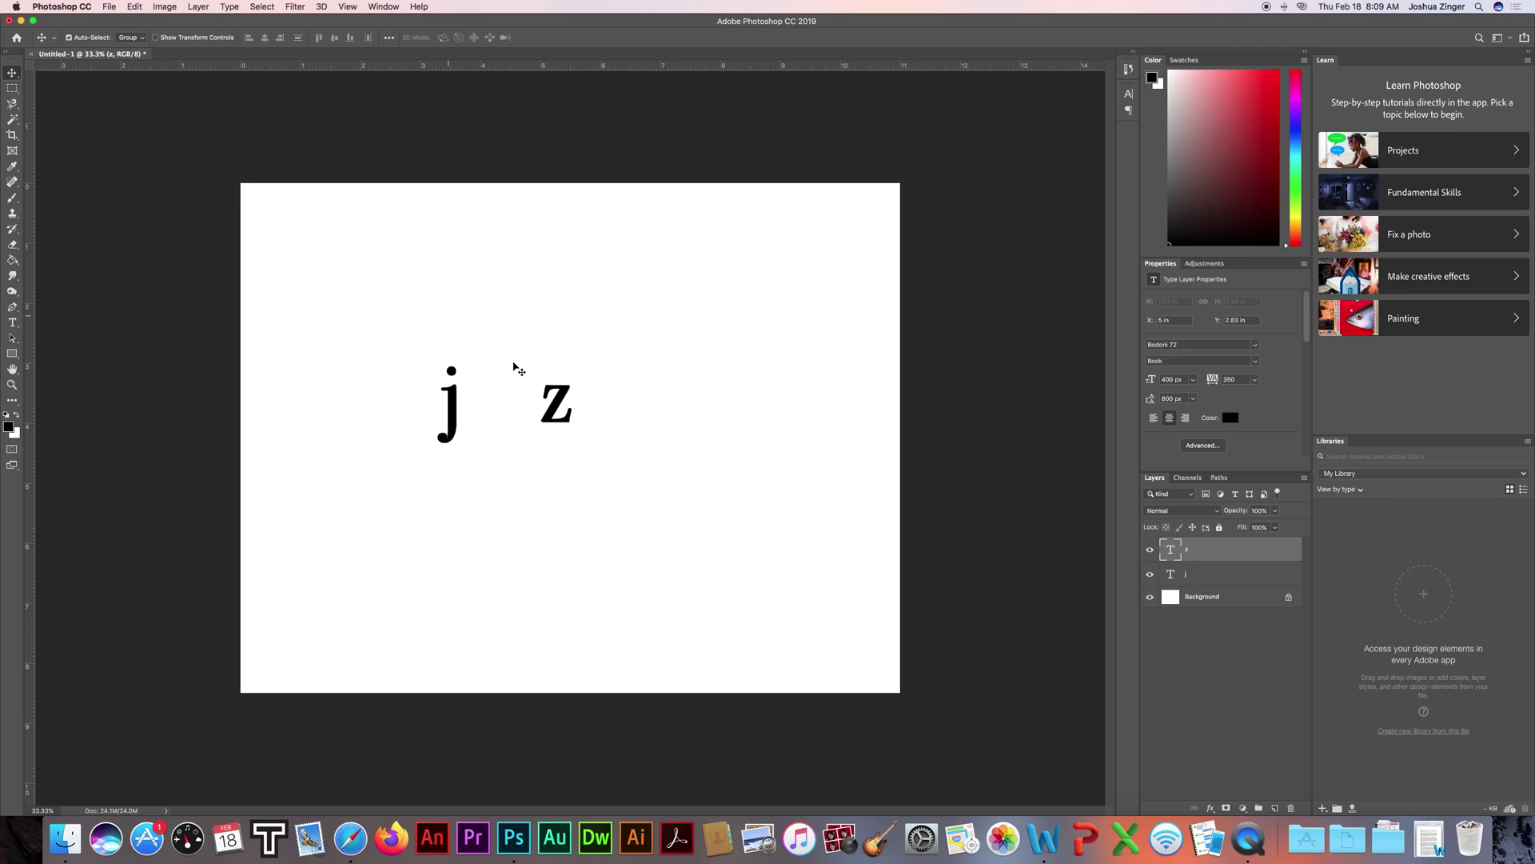
Set the font size of the letter "z" to 800 px.
key("t")
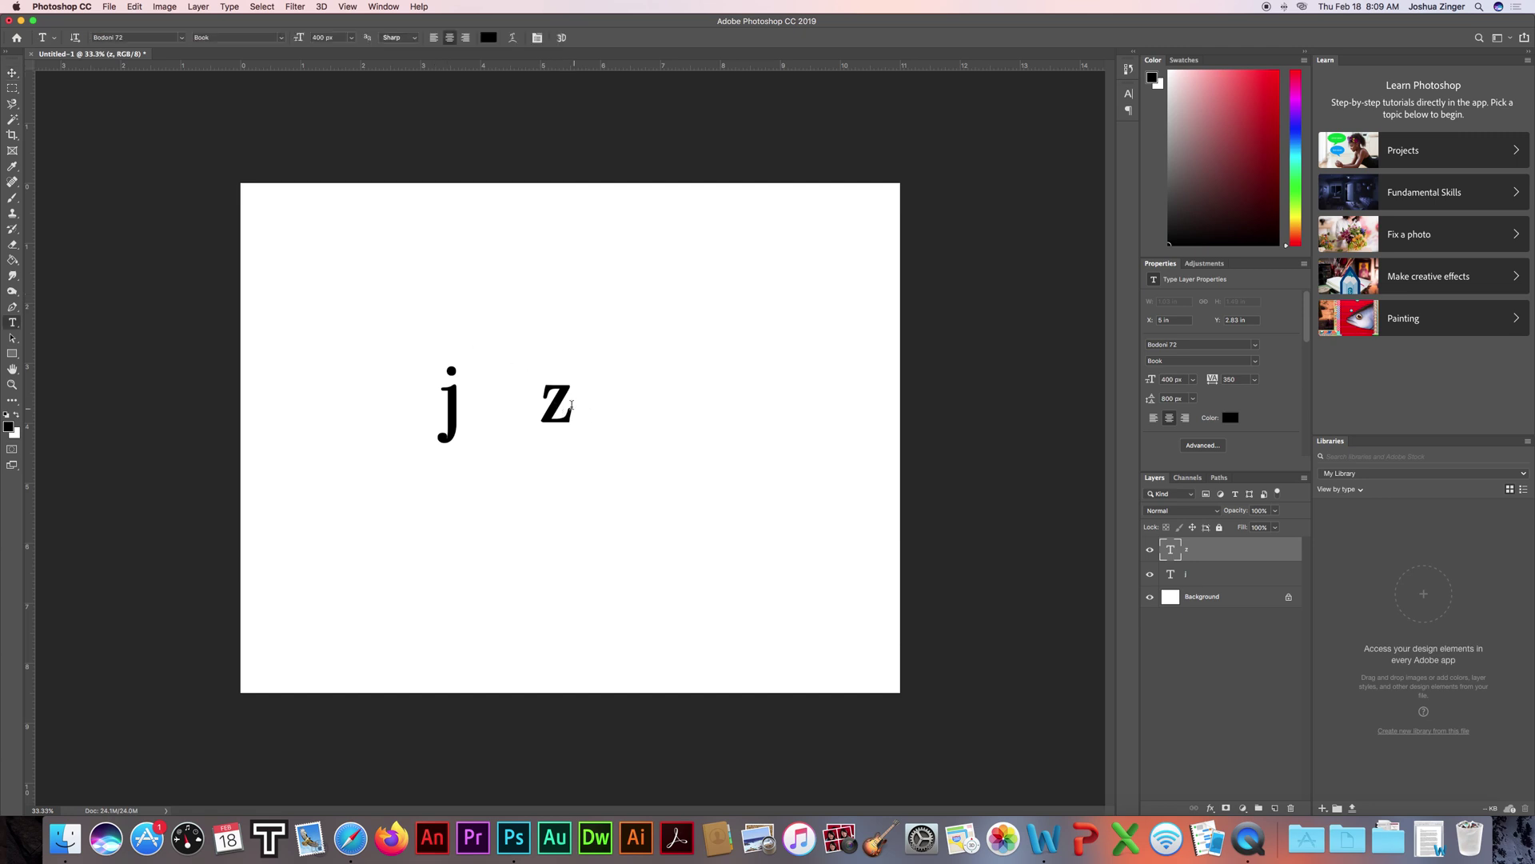
double_click(572, 403)
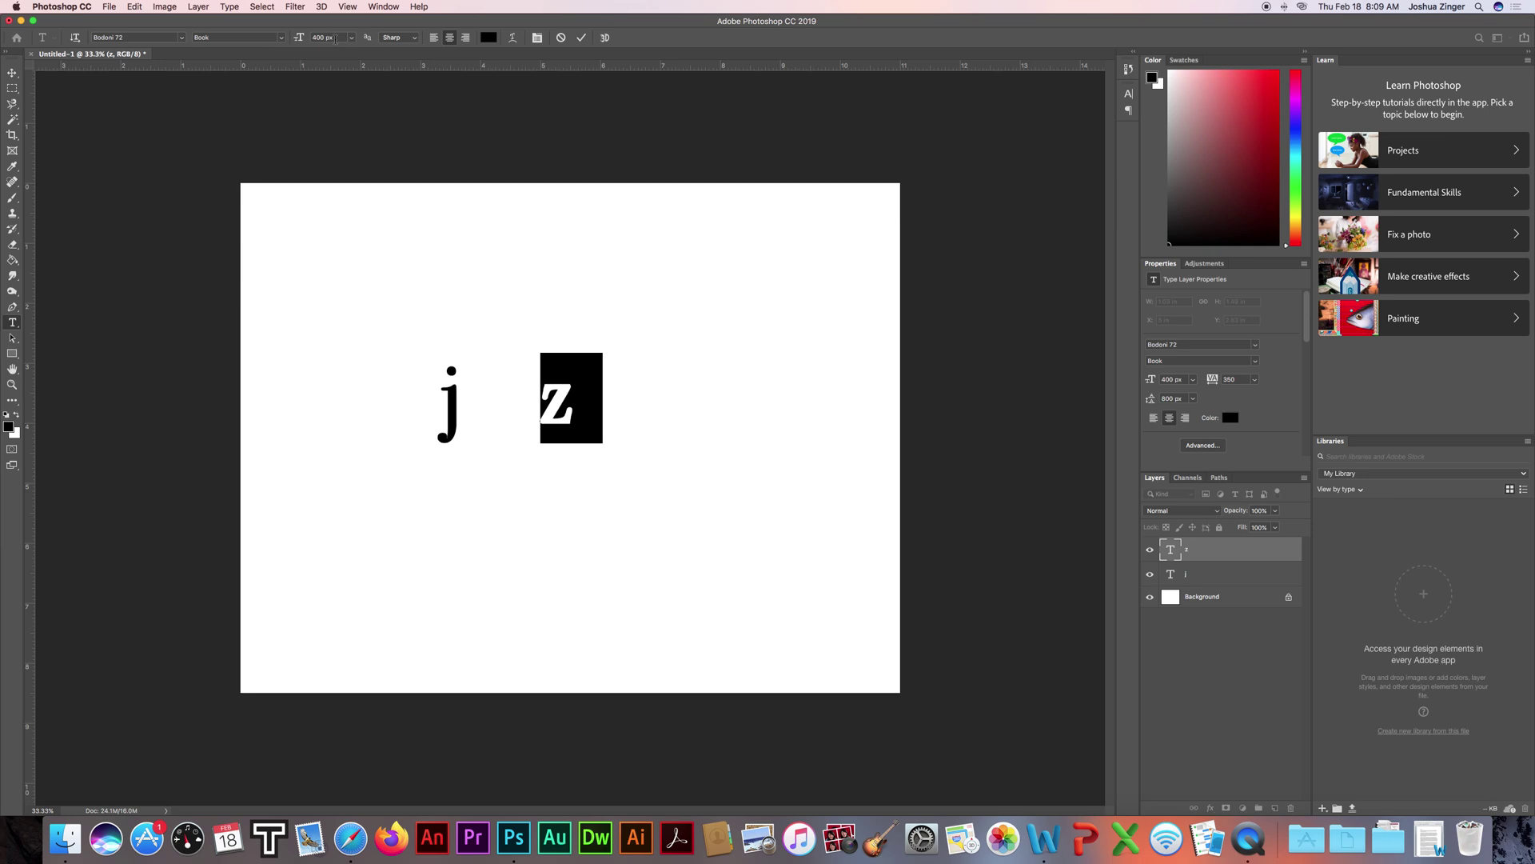
left_click_drag(337, 39, 311, 40)
type("800")
key("Return")
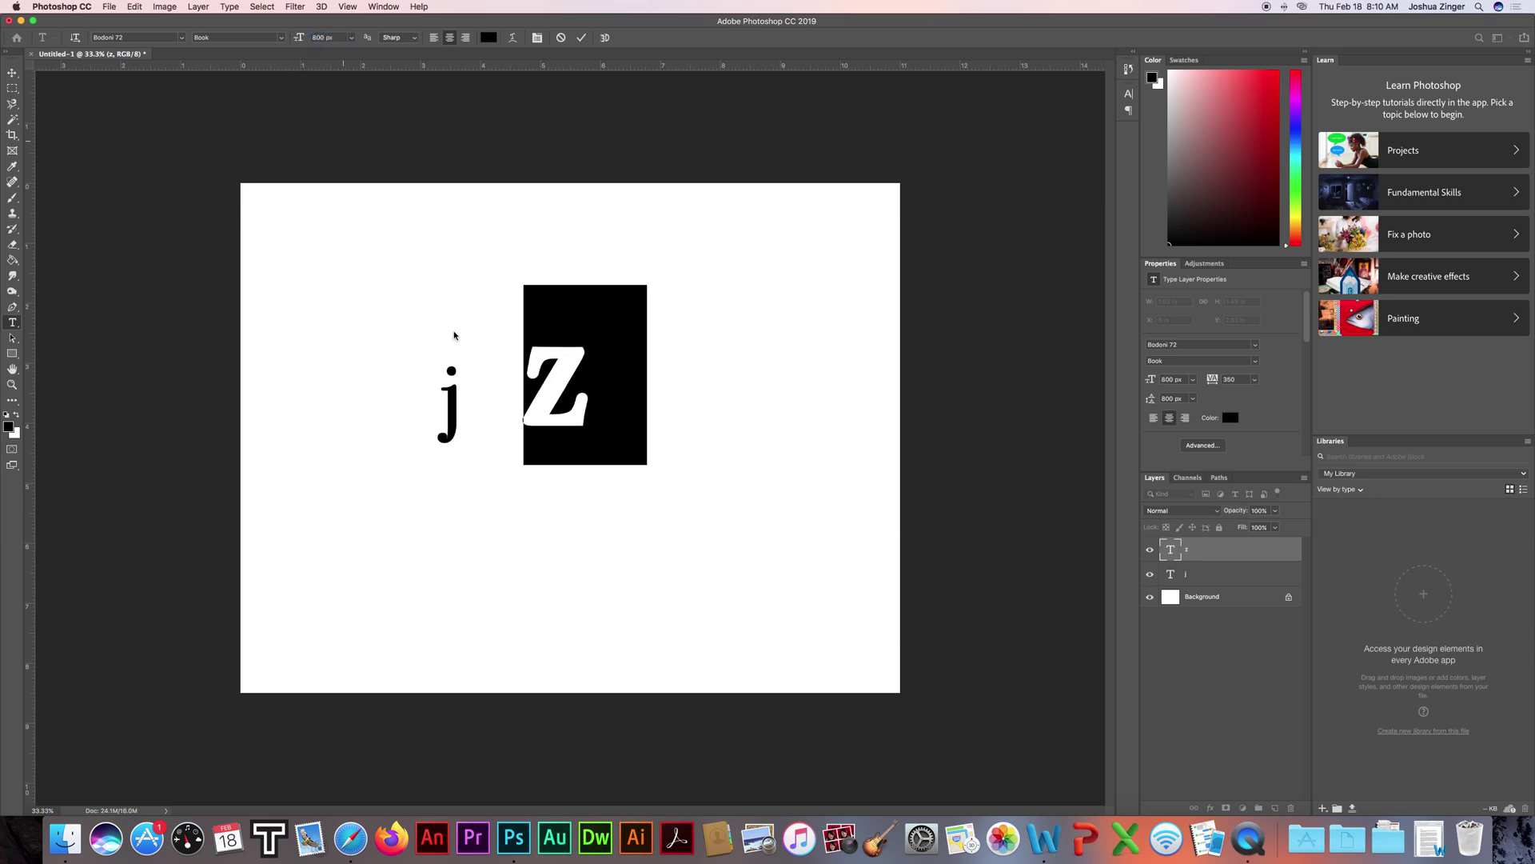
Set the font size of the letter "j" to 800 px.
left_click(1220, 579)
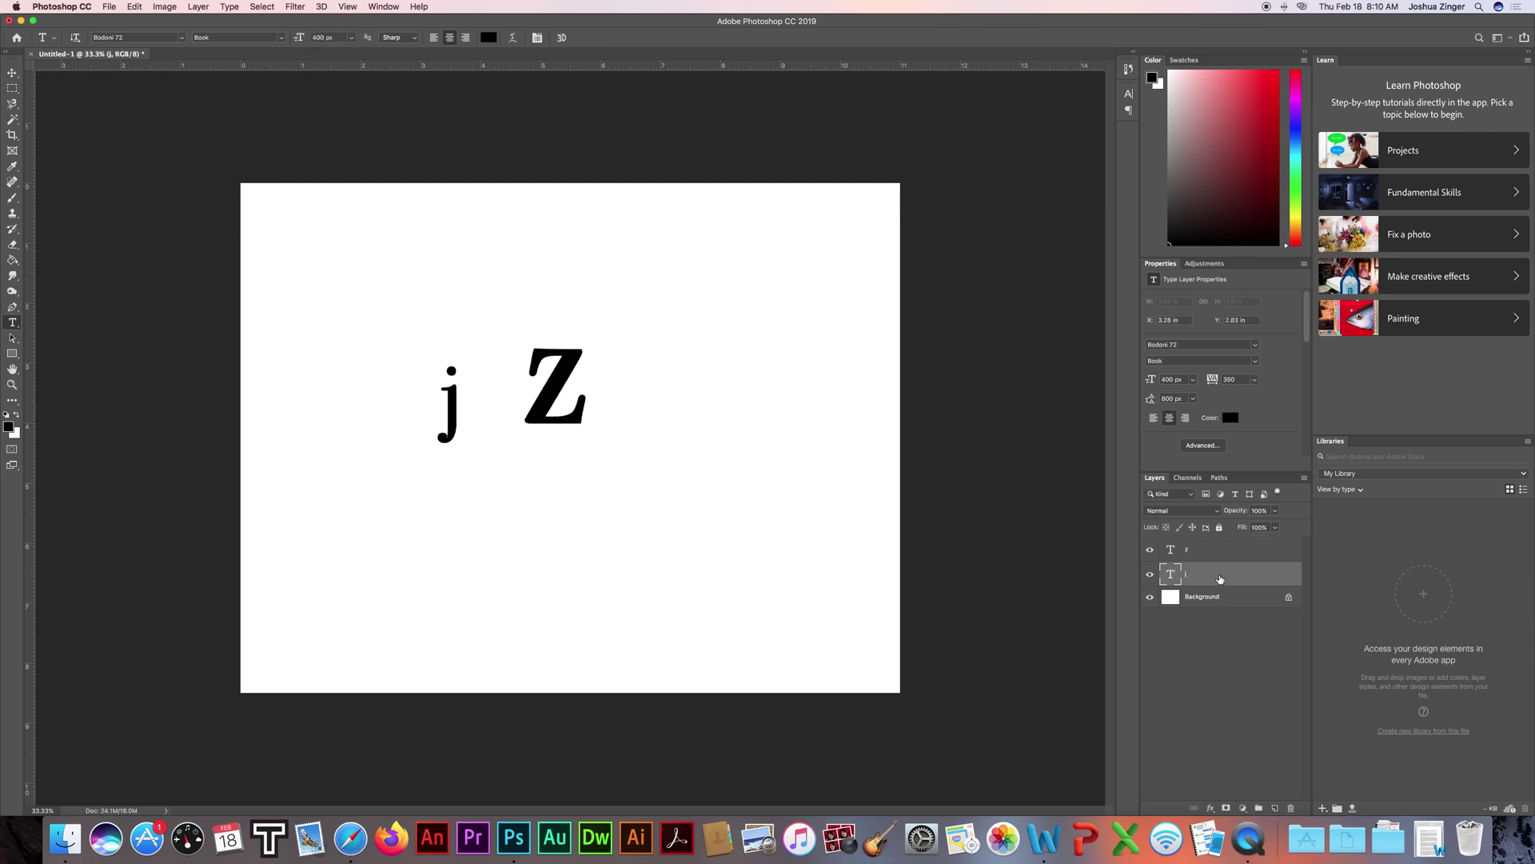
left_click(456, 401)
left_click_drag(439, 411, 481, 407)
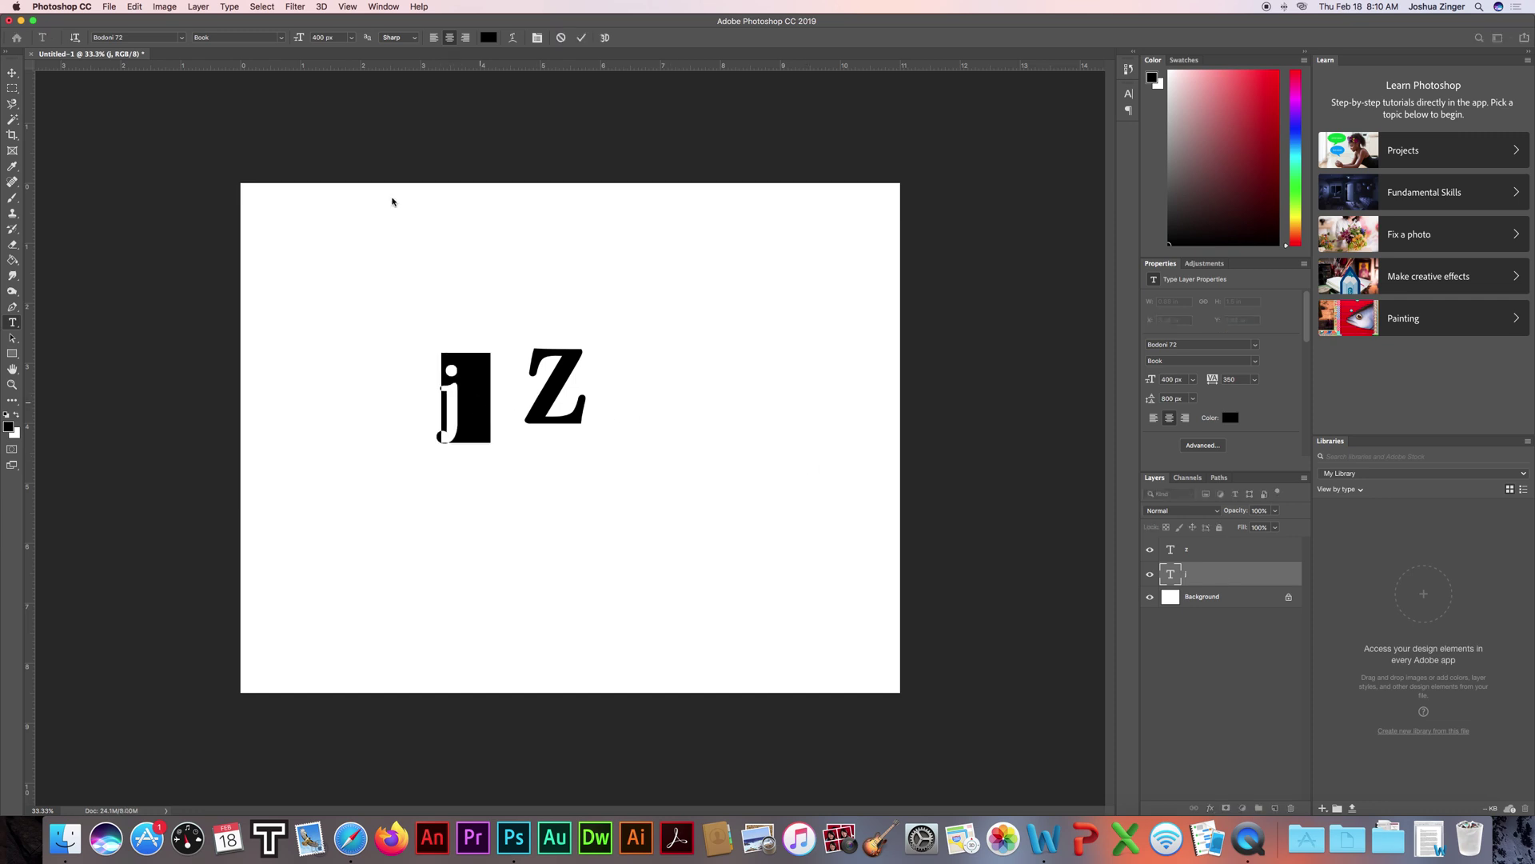
left_click(319, 37)
type("800")
key("Return")
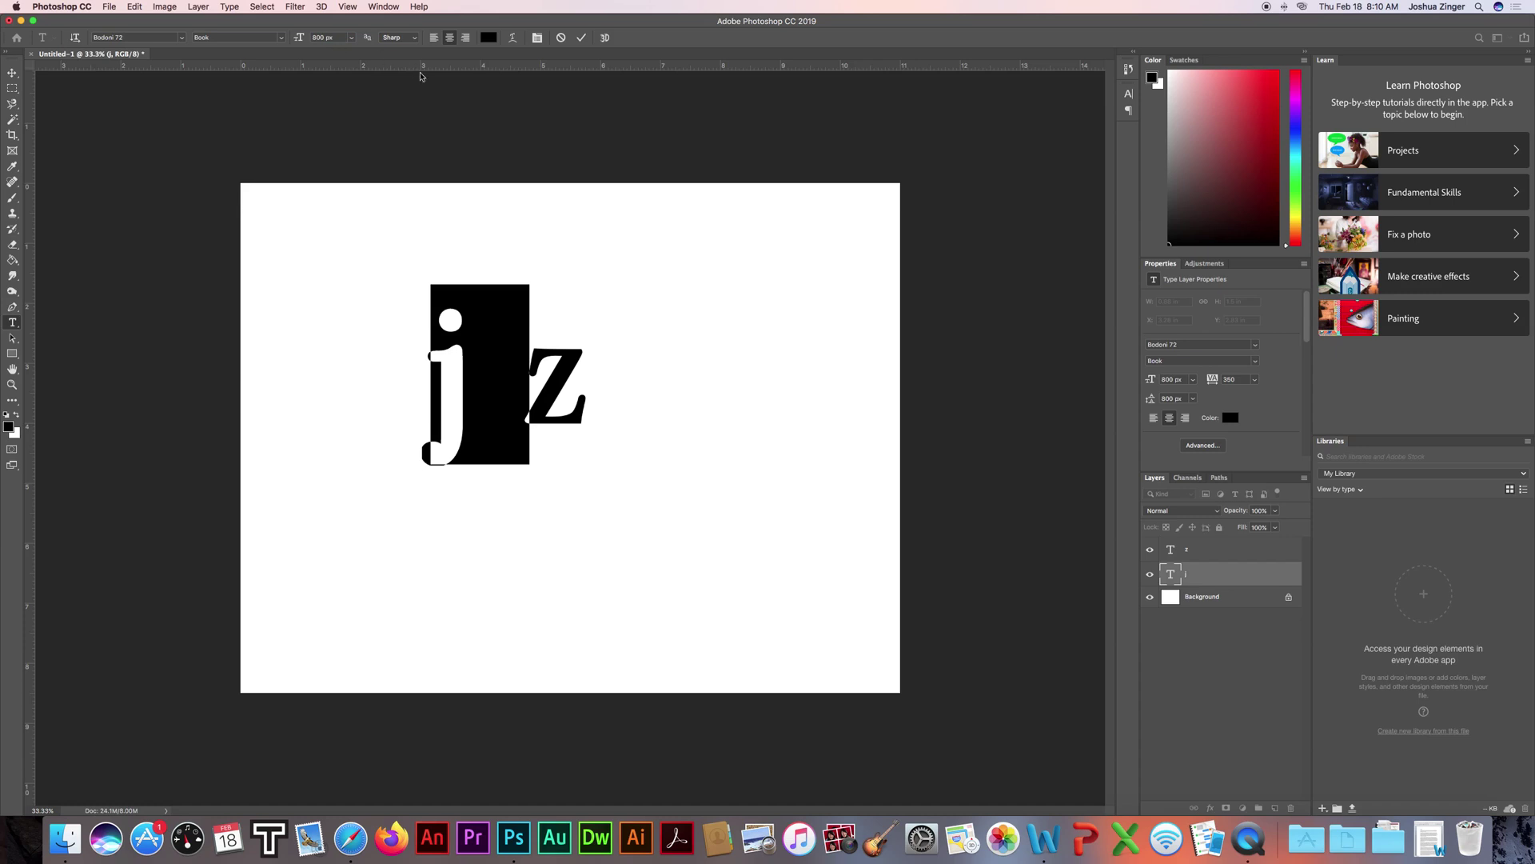
left_click(12, 72)
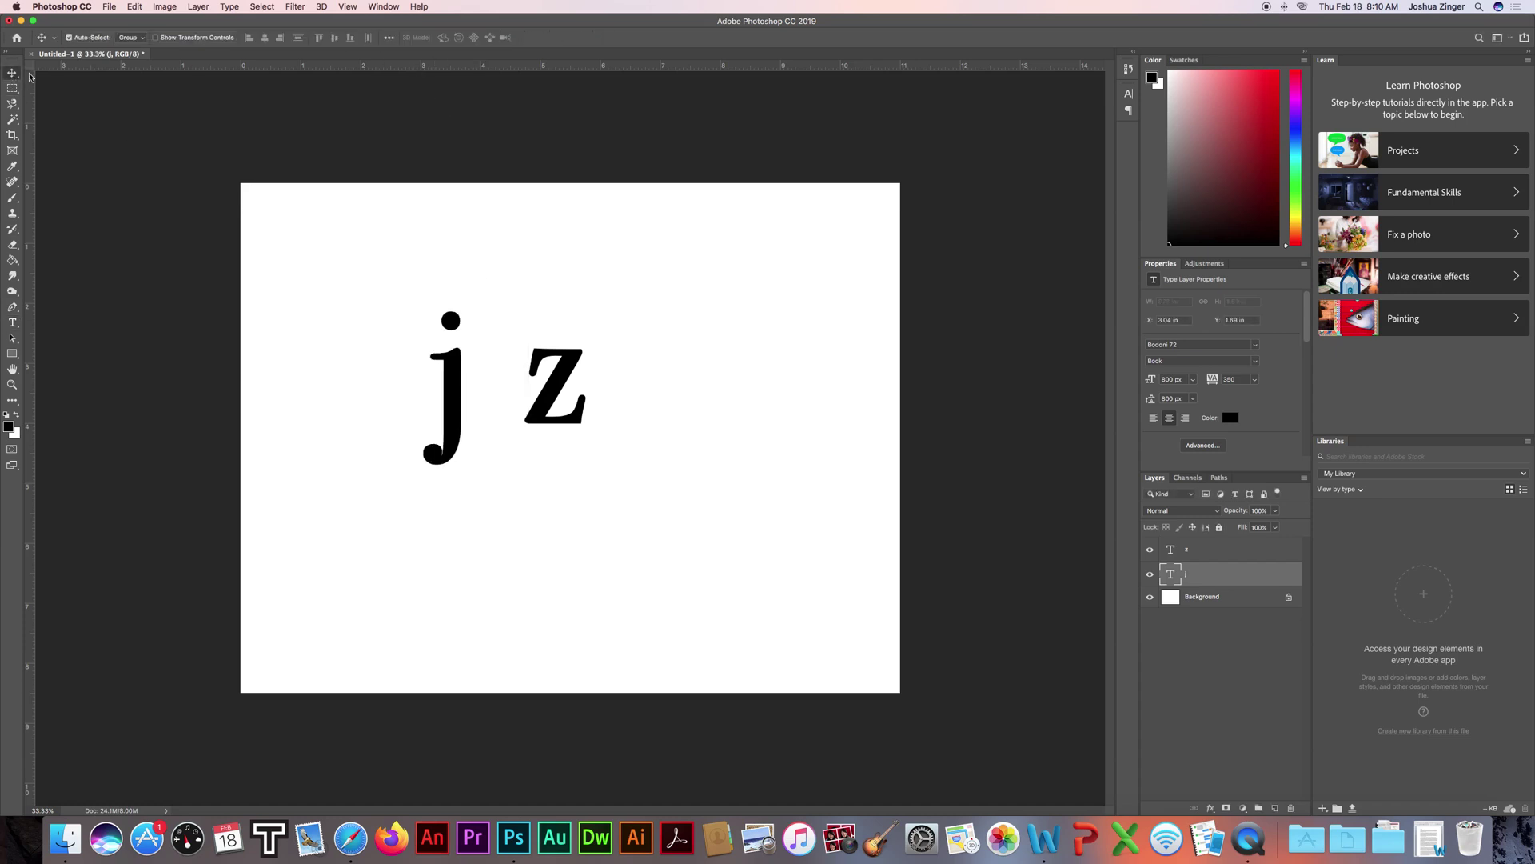
Move the "z" close against the "j", and reposition both letters together at the middle of the canvas.
left_click(560, 380)
left_click_drag(560, 380, 510, 377)
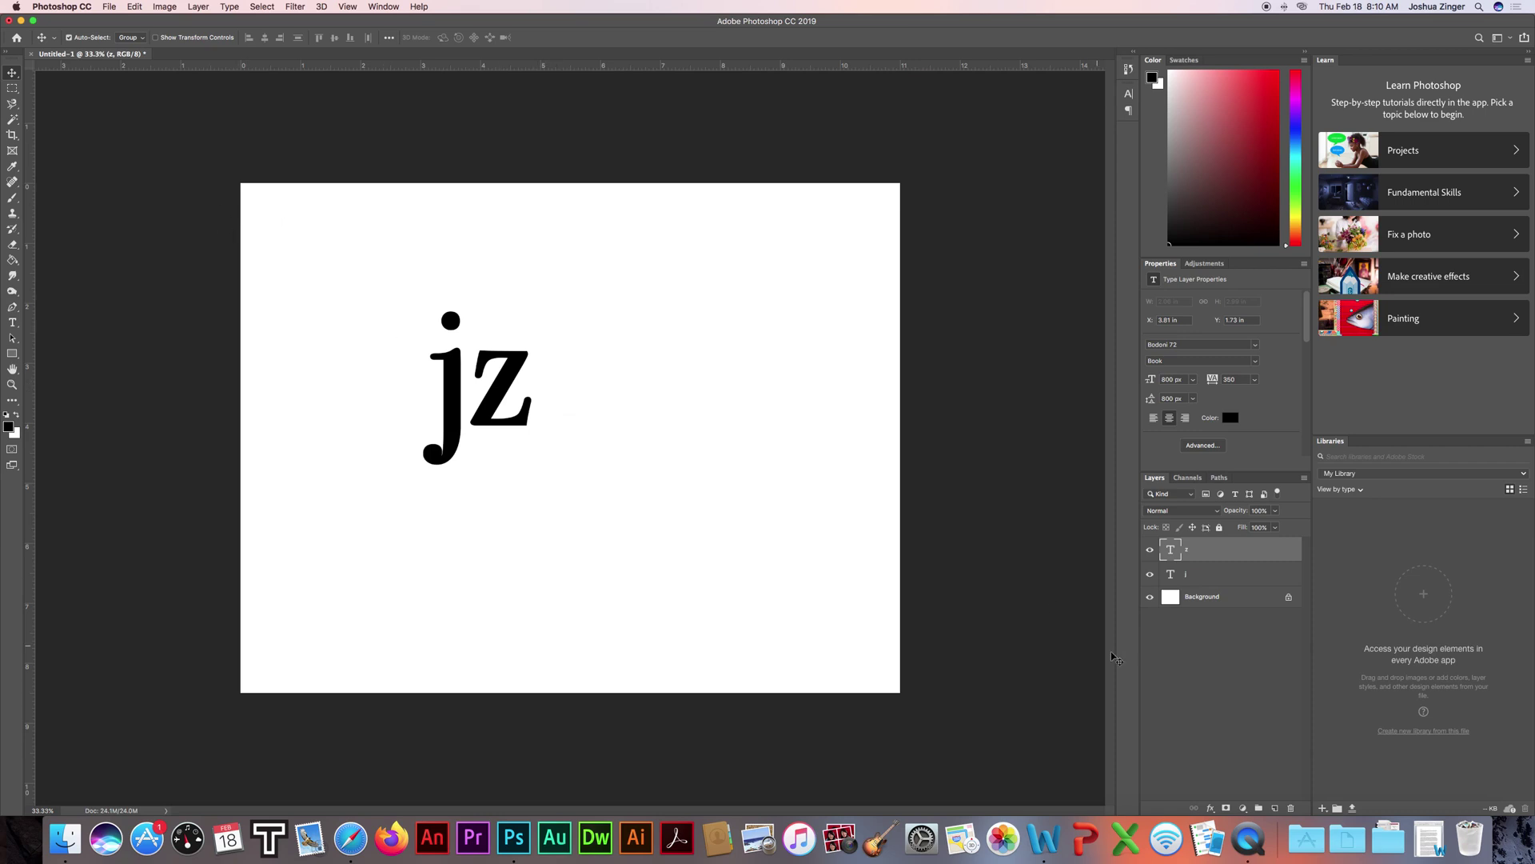
left_click(1255, 575, "shift")
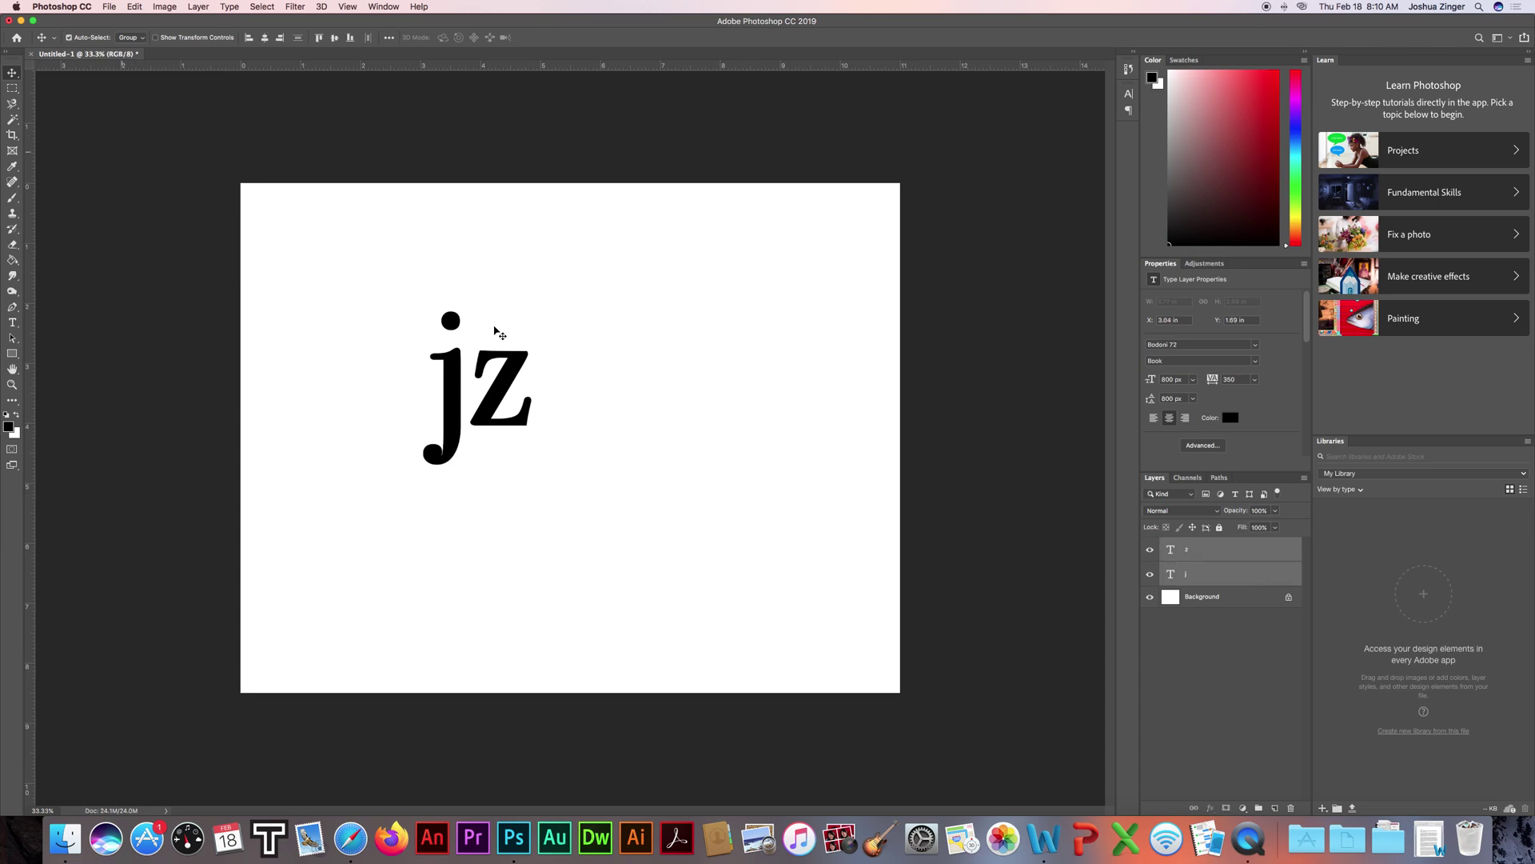
left_click_drag(506, 388, 588, 424)
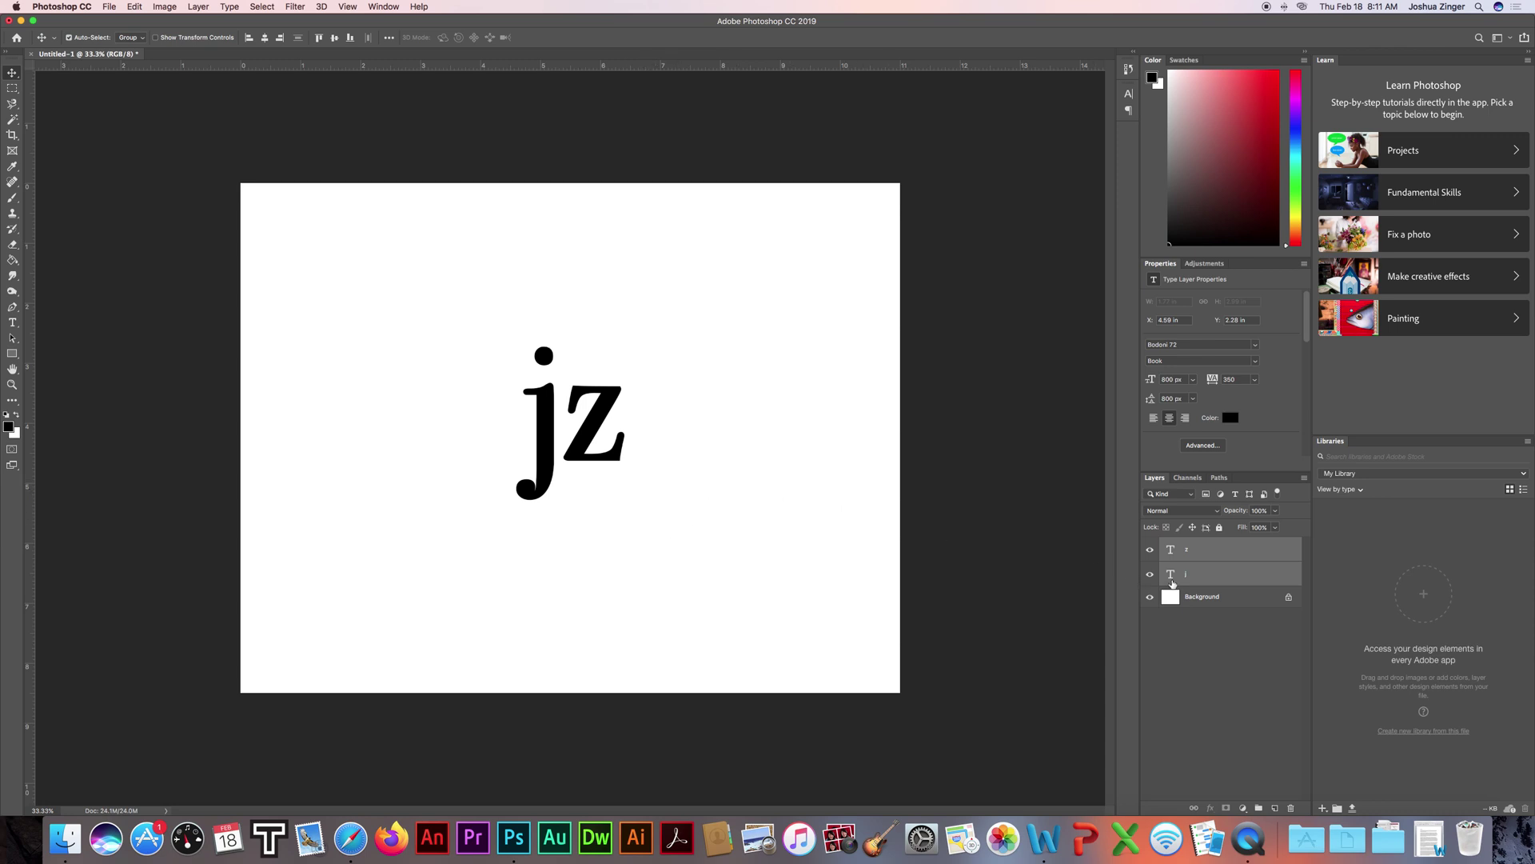
left_click(1221, 558)
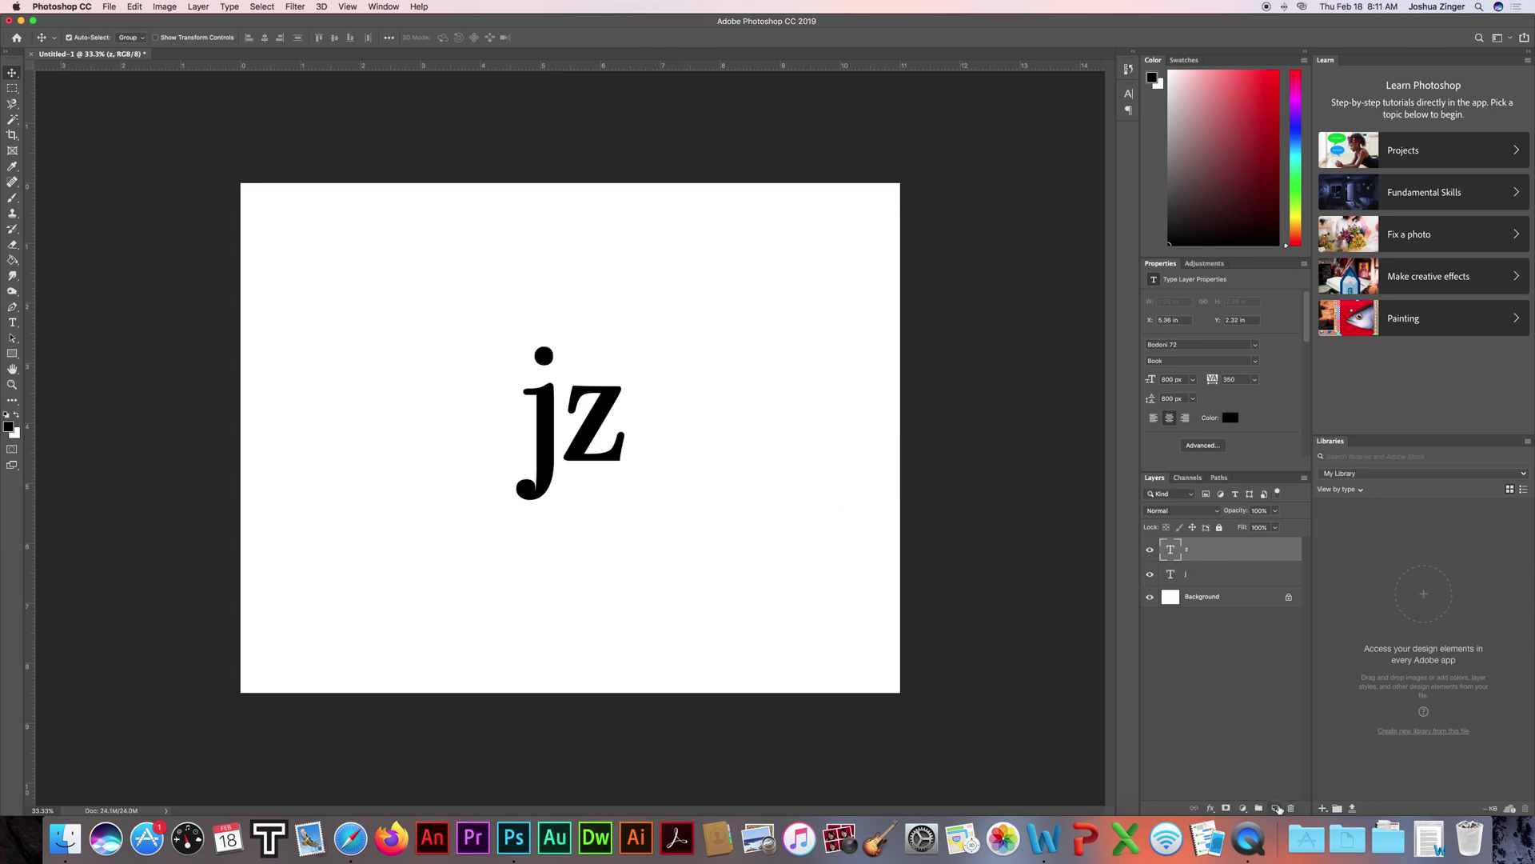
On a new layer beneath both letters, draw a rounded rectangle about 1062 by 659 px and remove its stroke.
left_click(1277, 808)
left_click_drag(1244, 550, 1242, 601)
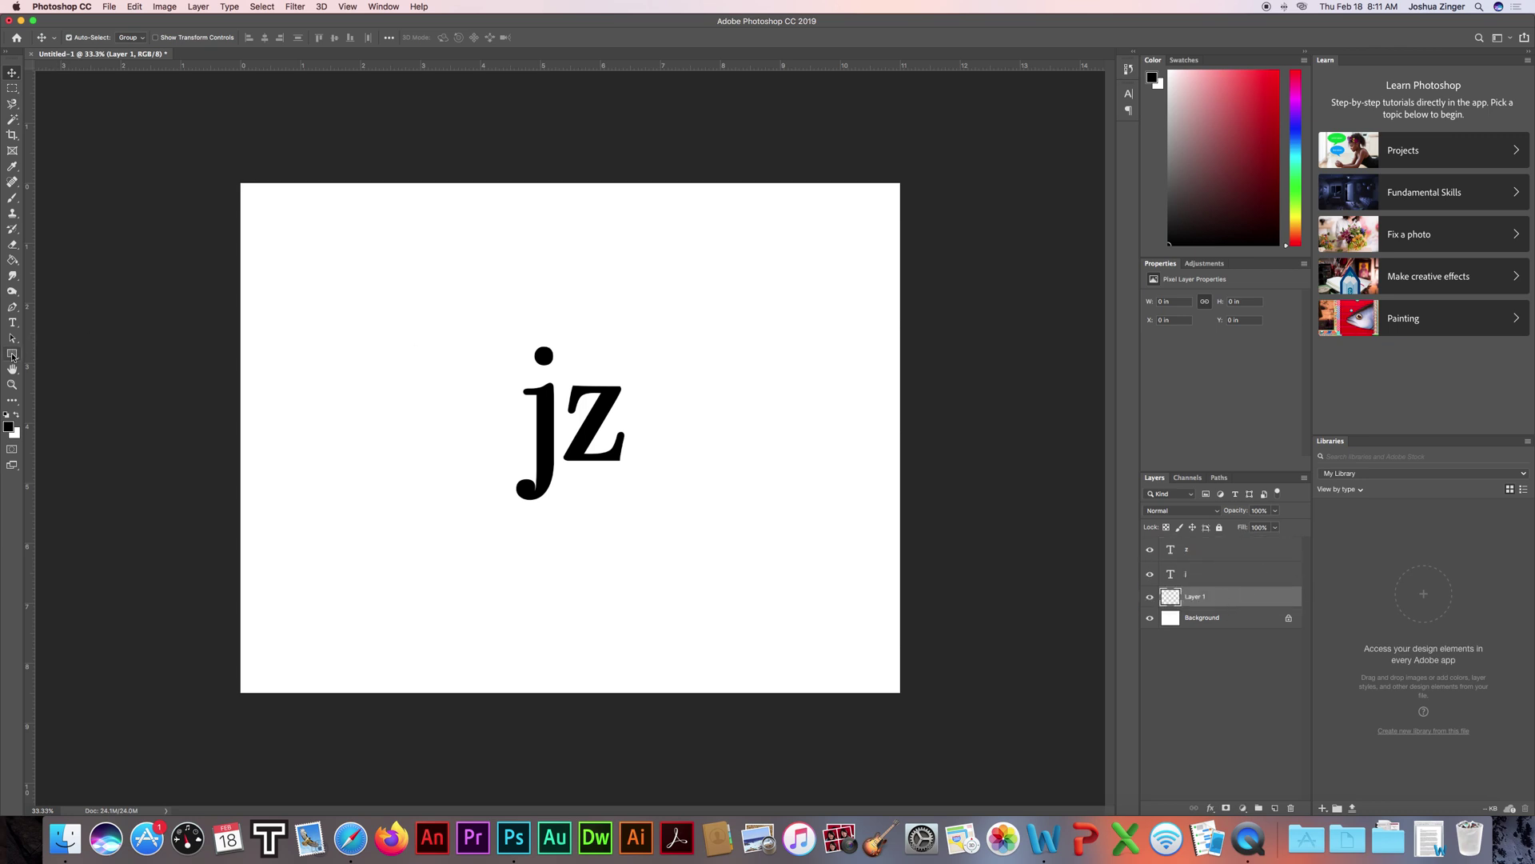
left_click_drag(13, 352, 53, 367)
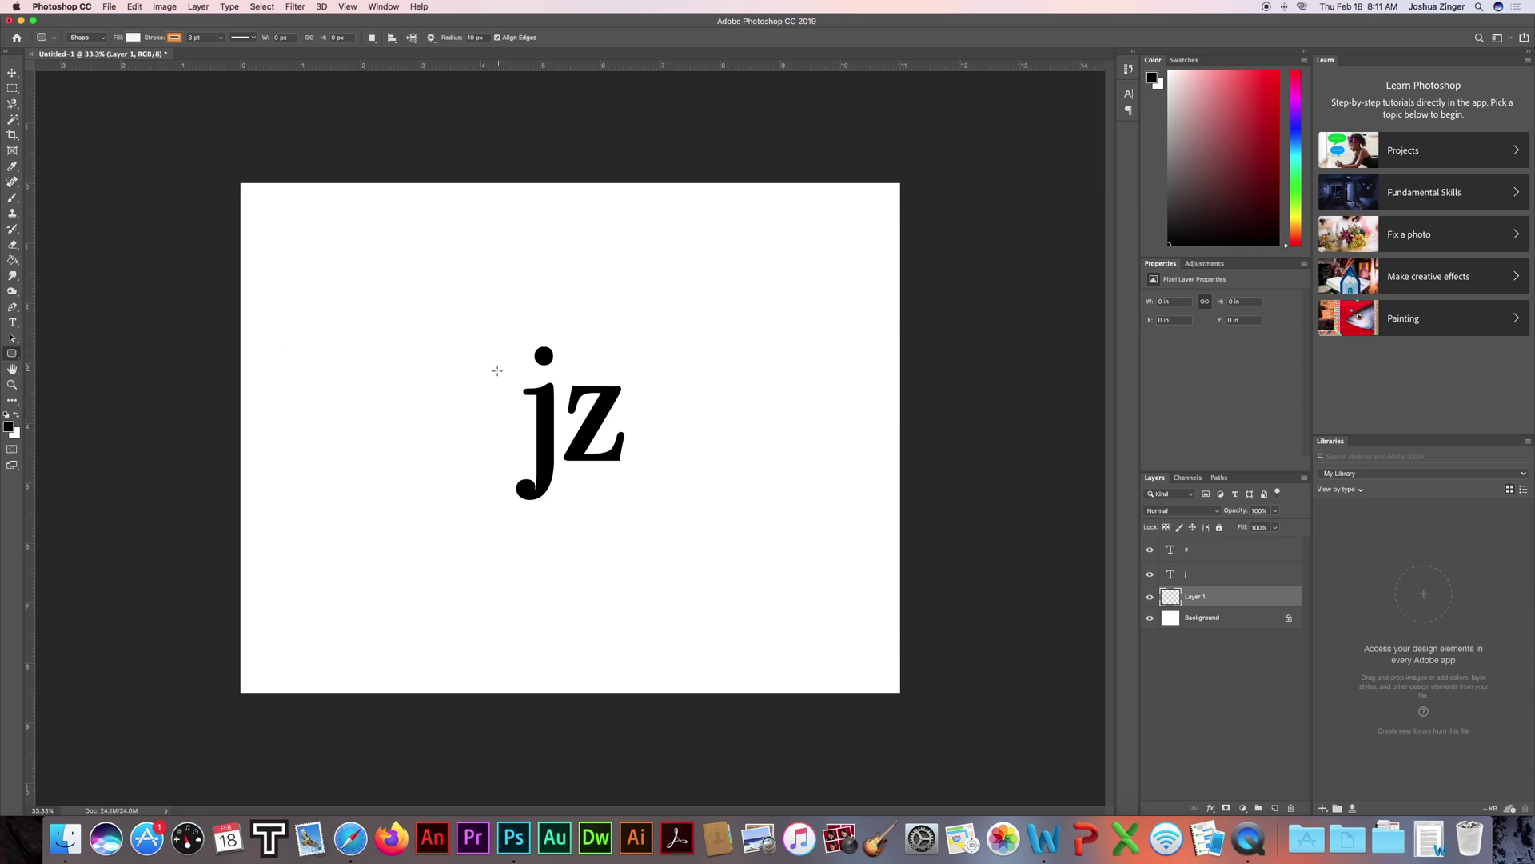
left_click_drag(487, 372, 698, 504)
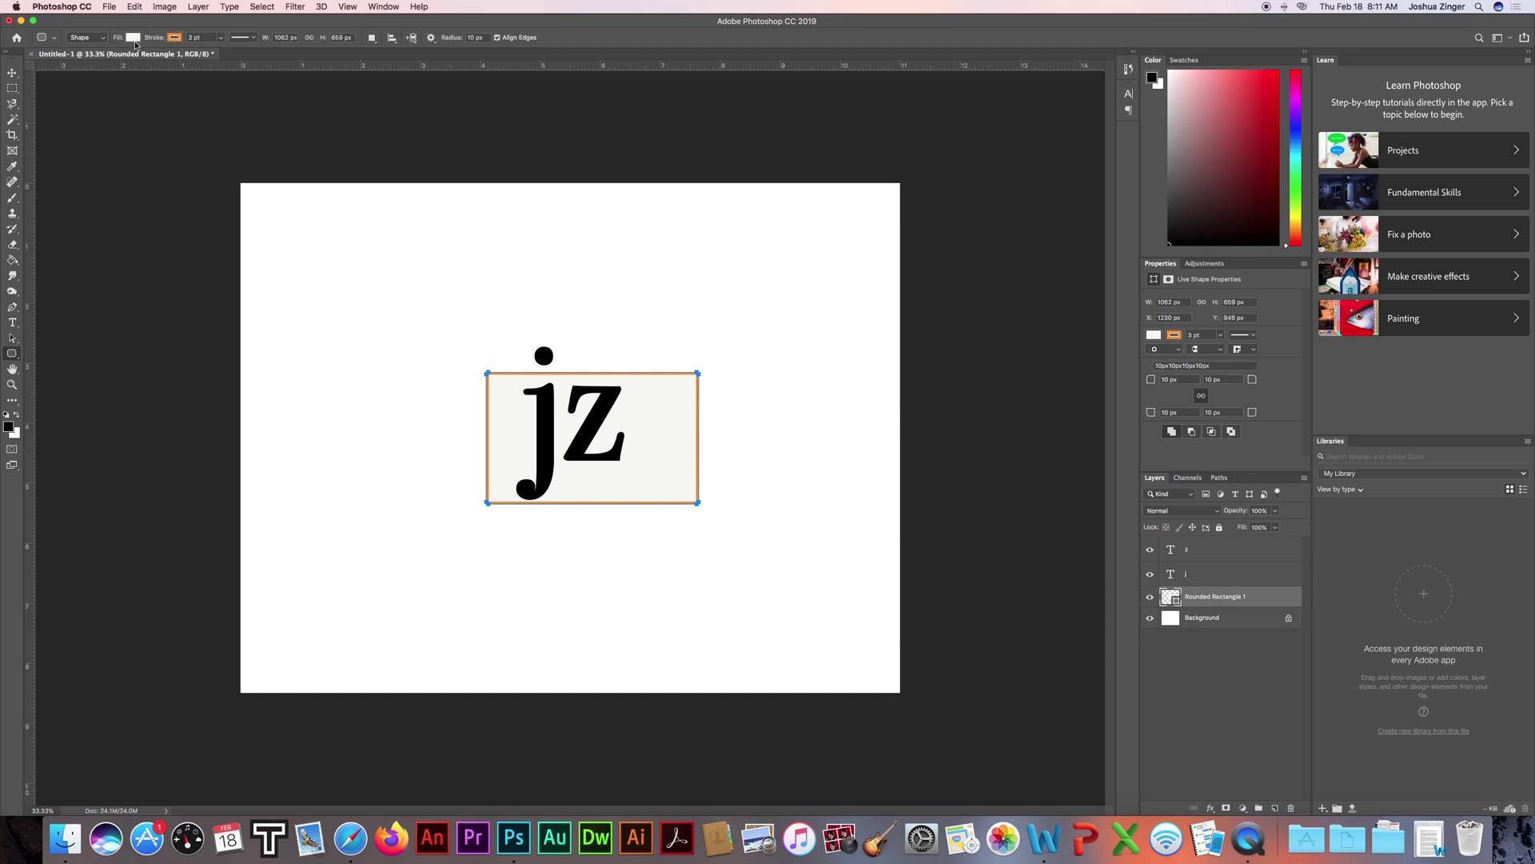
left_click(174, 38)
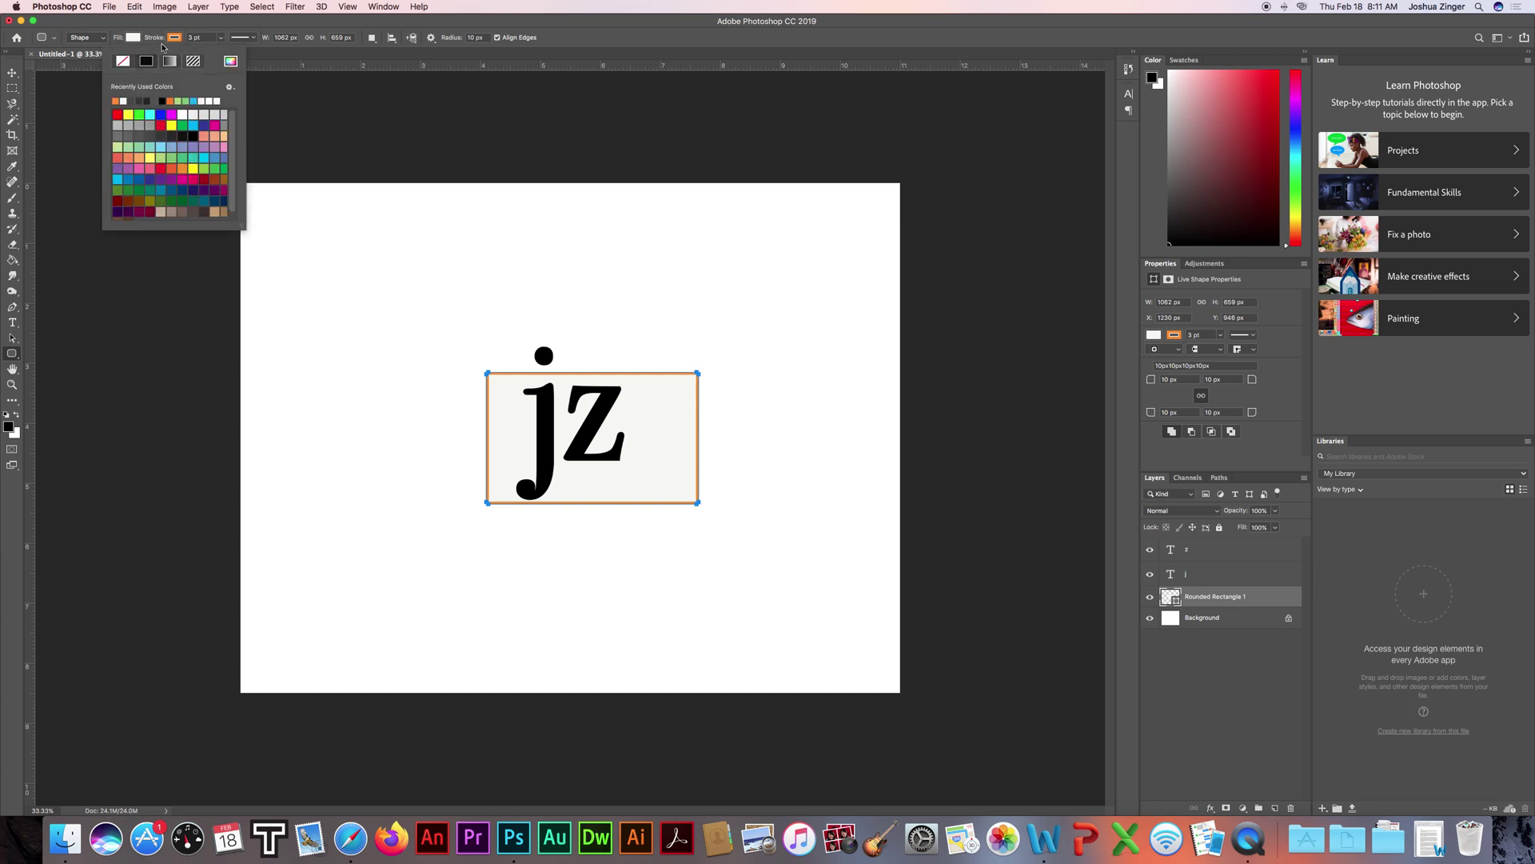
left_click(122, 62)
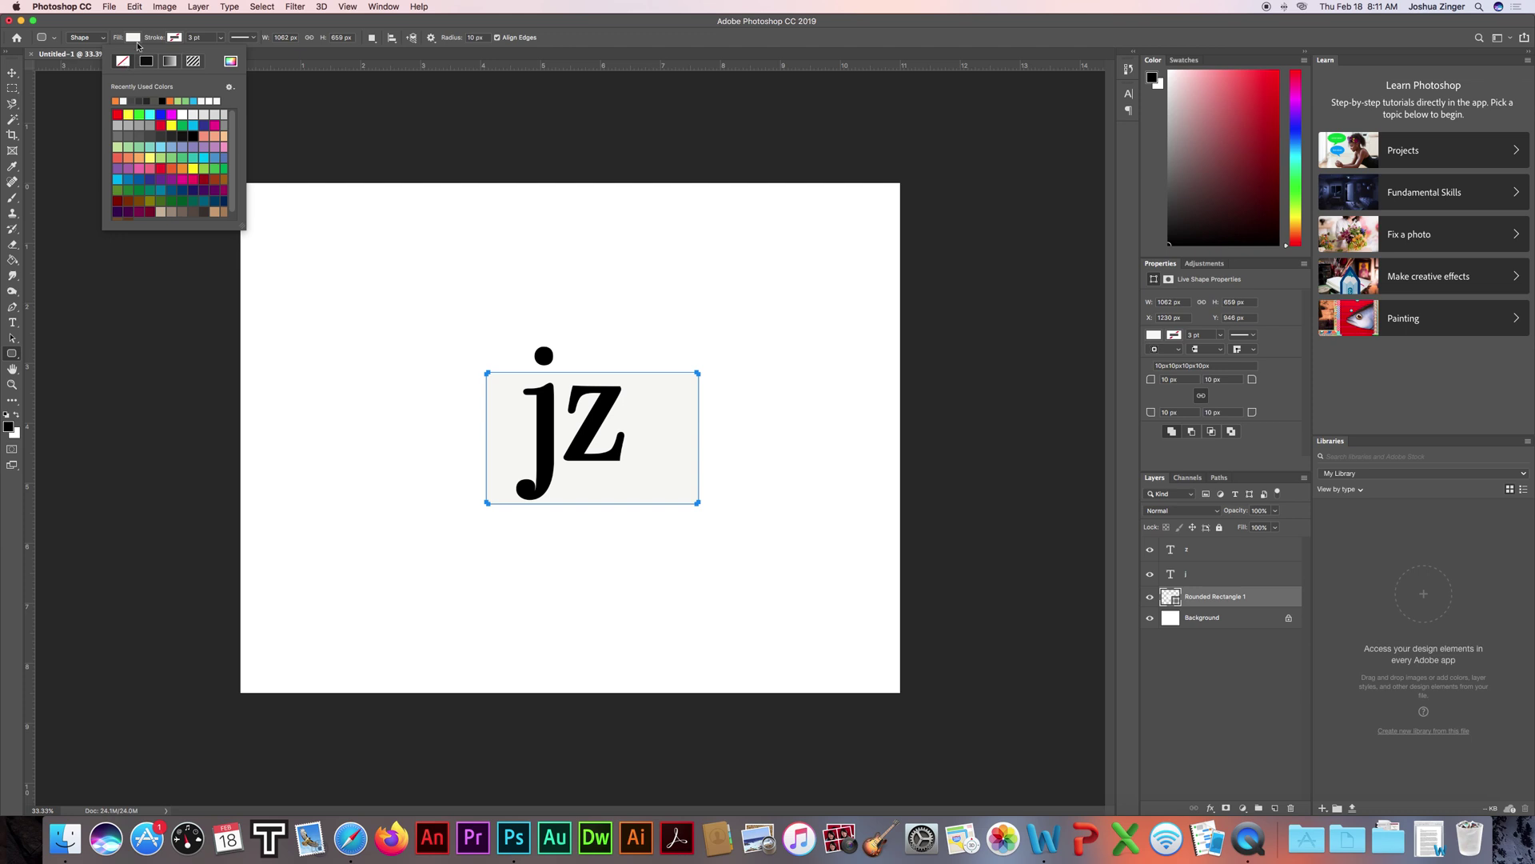
Try orange and green fills on the rounded rectangle, settling on the light yellowish green from the recently used colours.
left_click(137, 38)
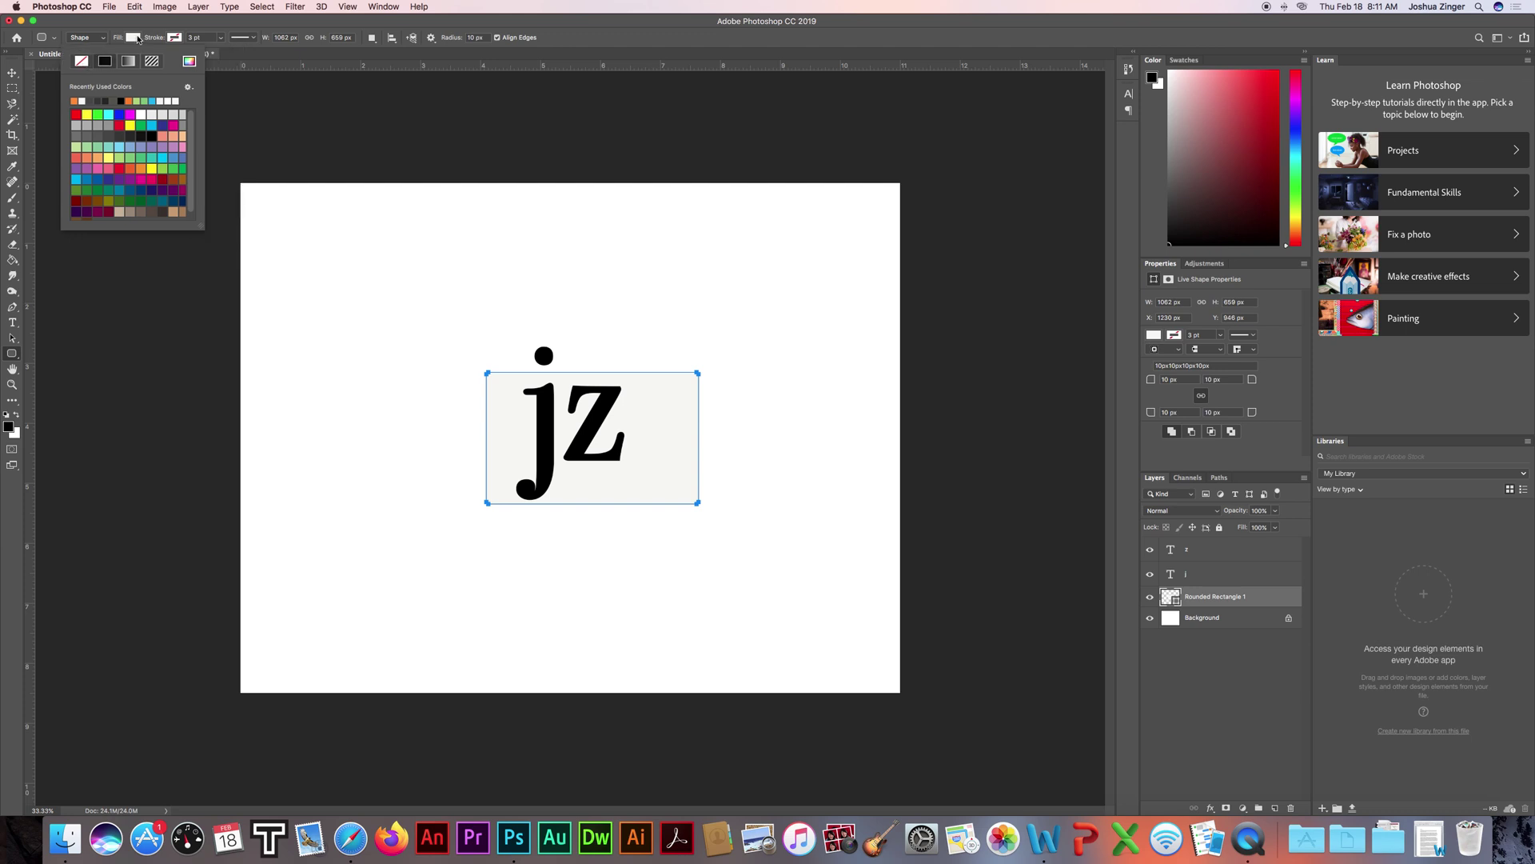
left_click(76, 101)
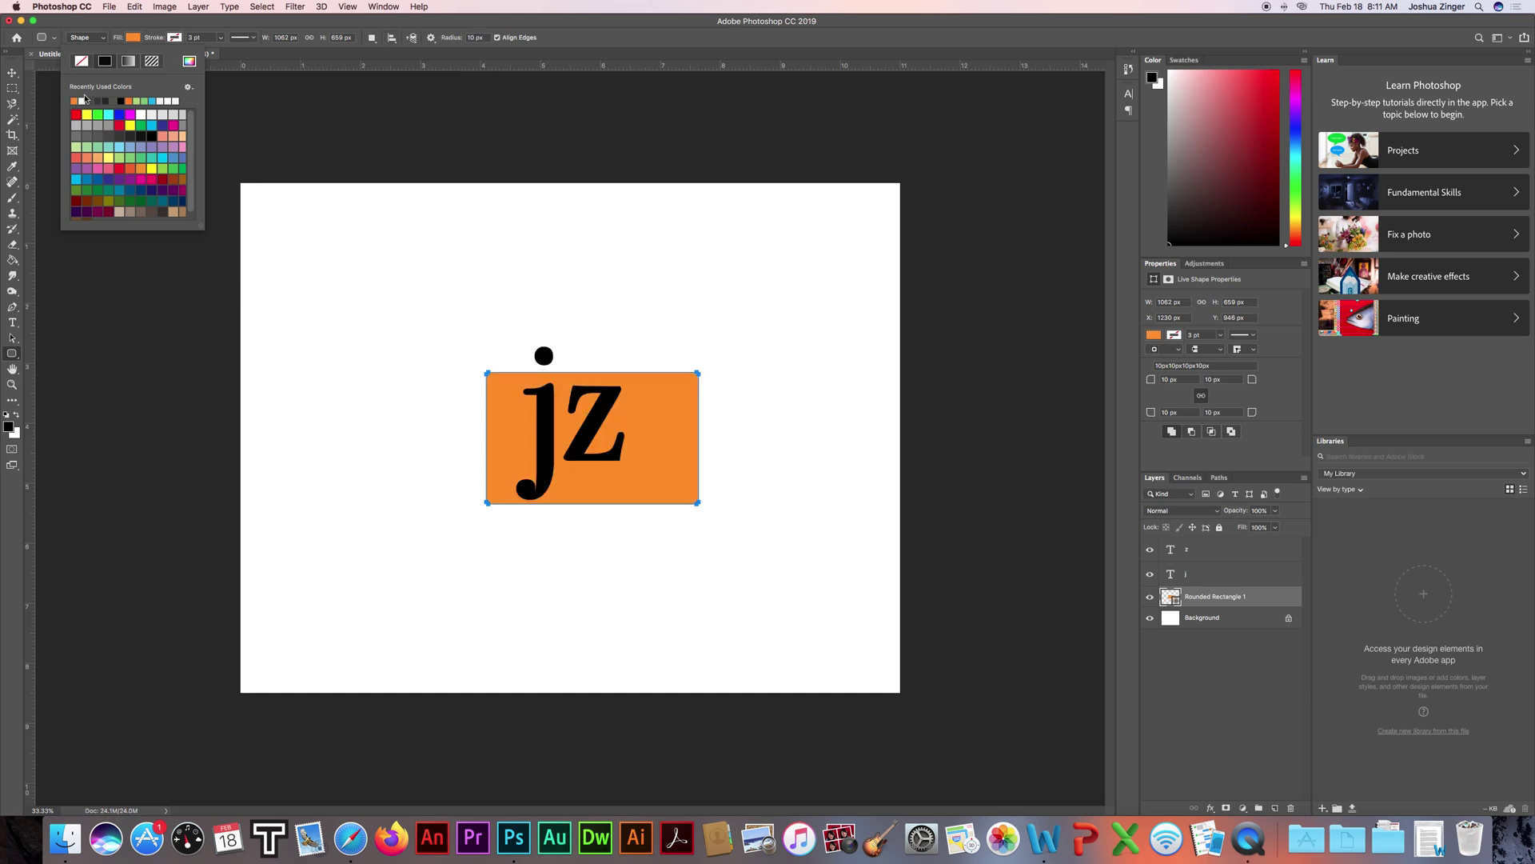
left_click(138, 101)
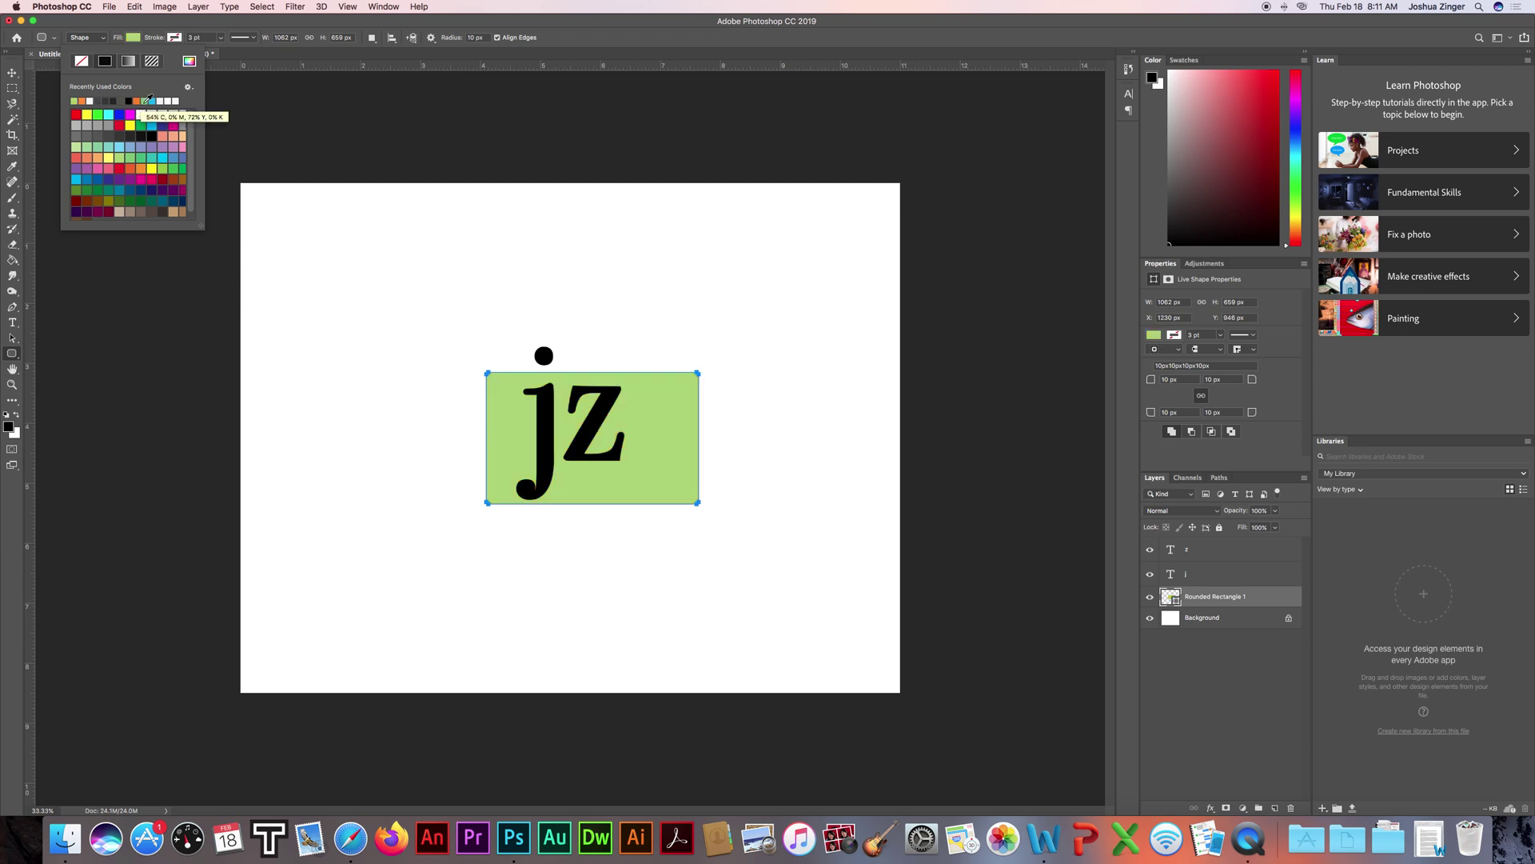
left_click(144, 102)
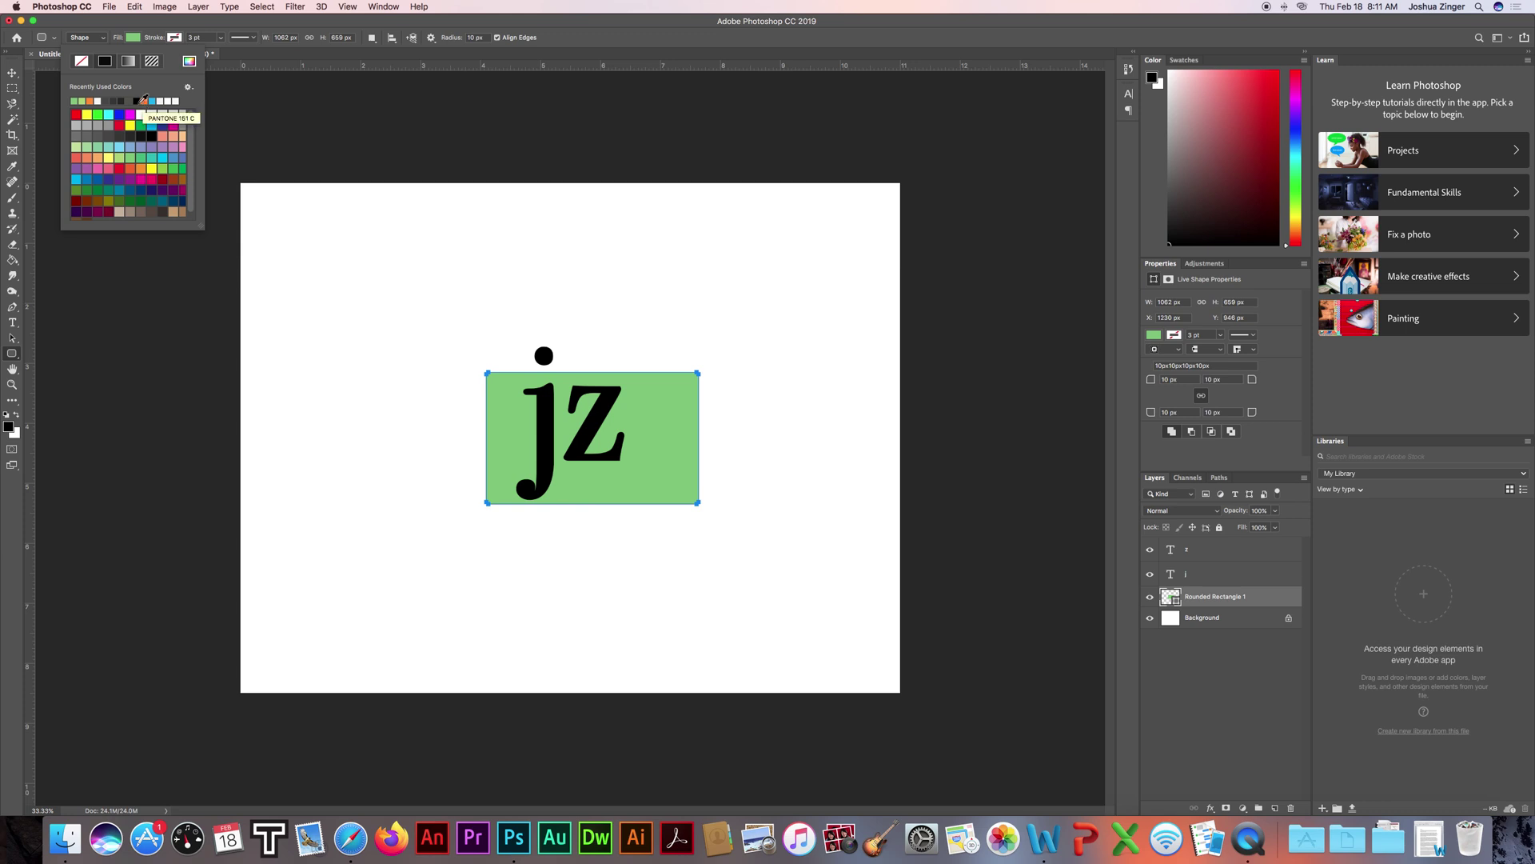
left_click(81, 102)
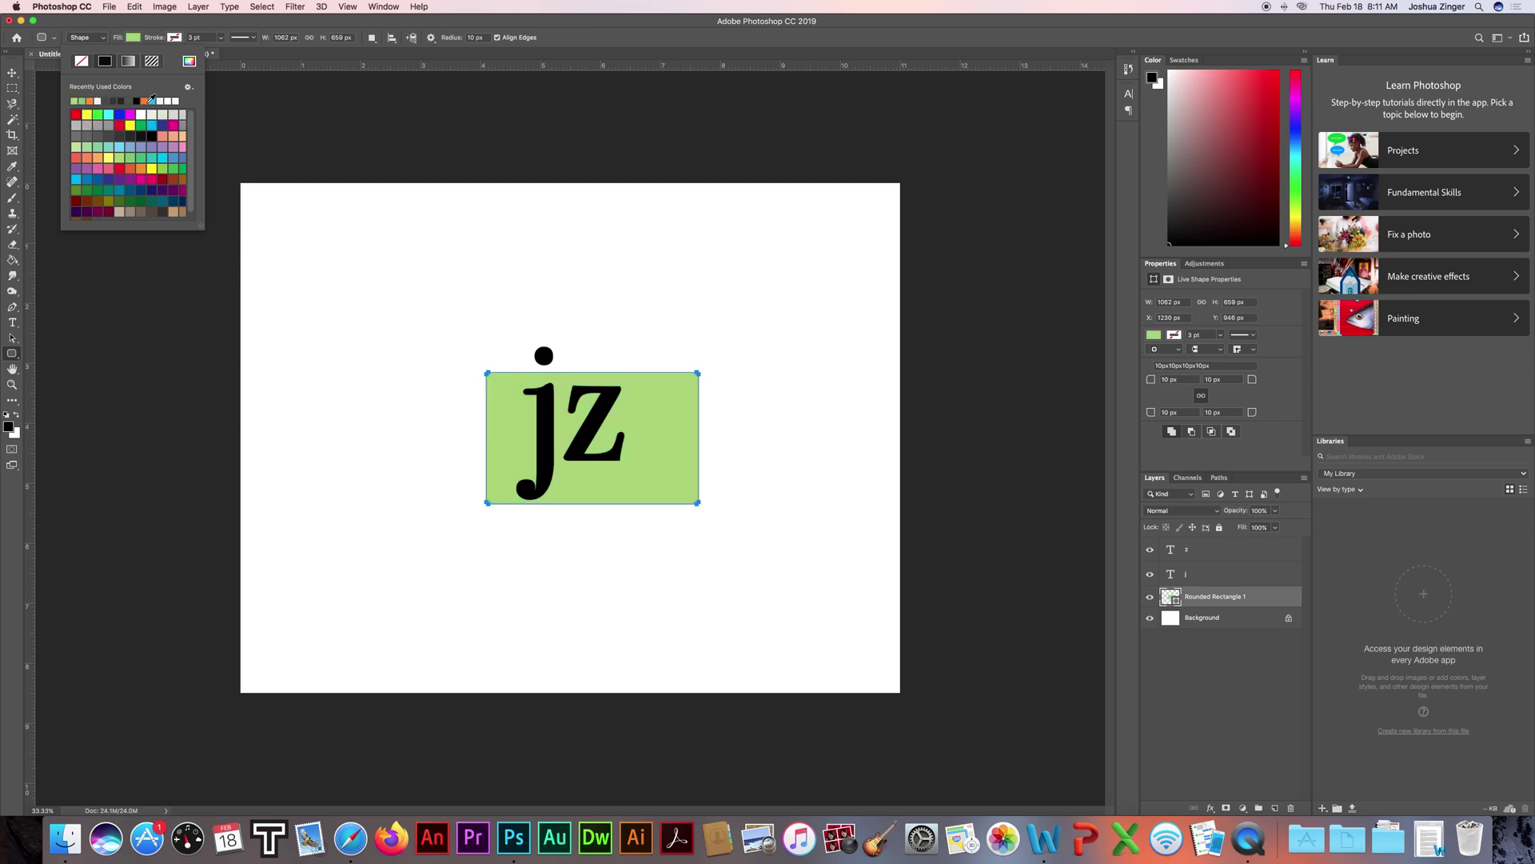
left_click(568, 41)
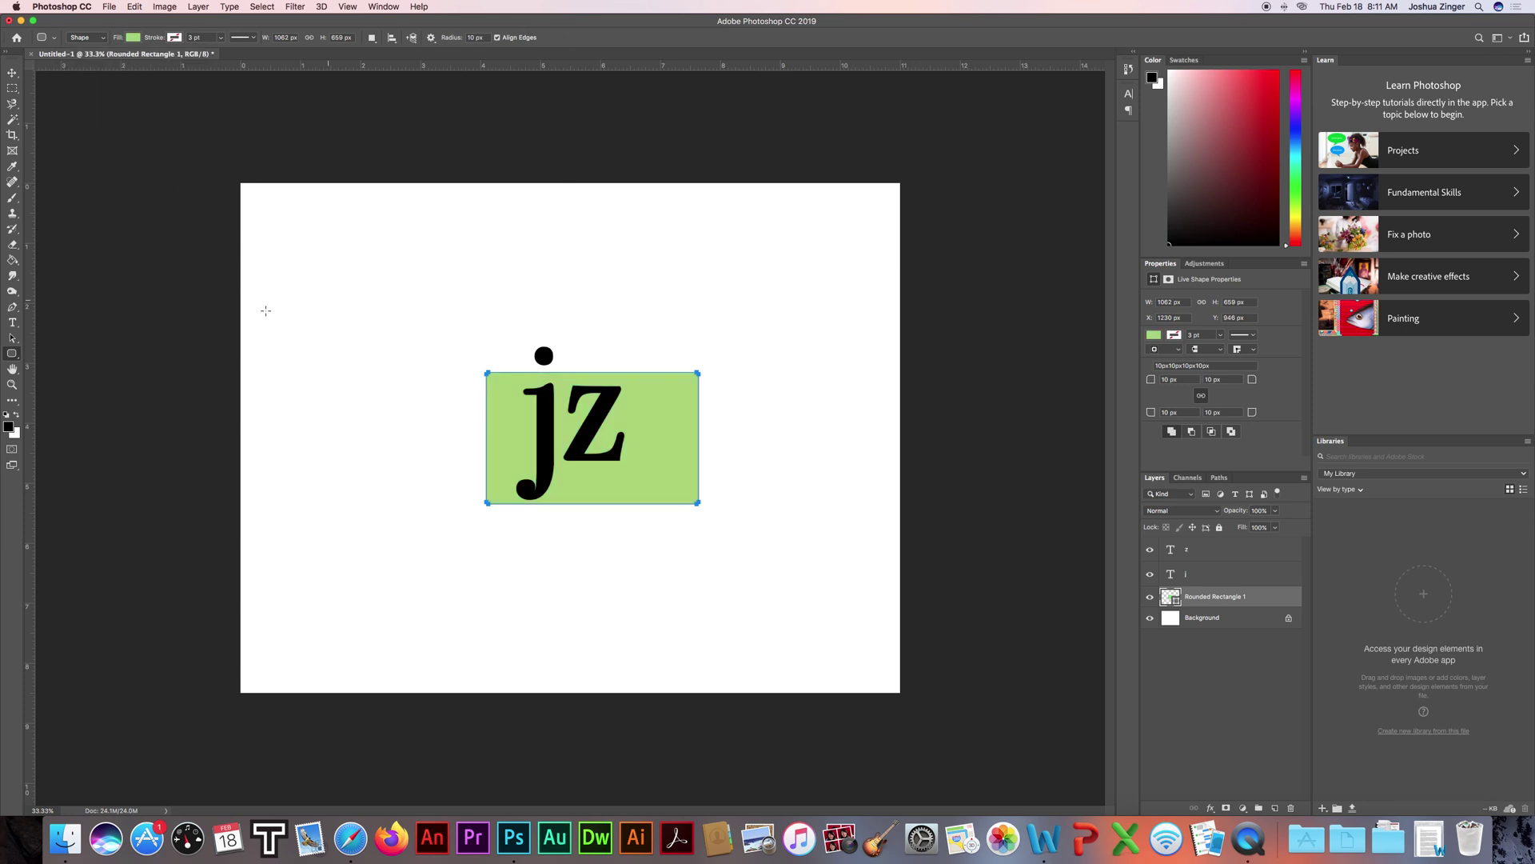
Move the rounded rectangle slightly left so it is centred horizontally on the canvas.
left_click(12, 74)
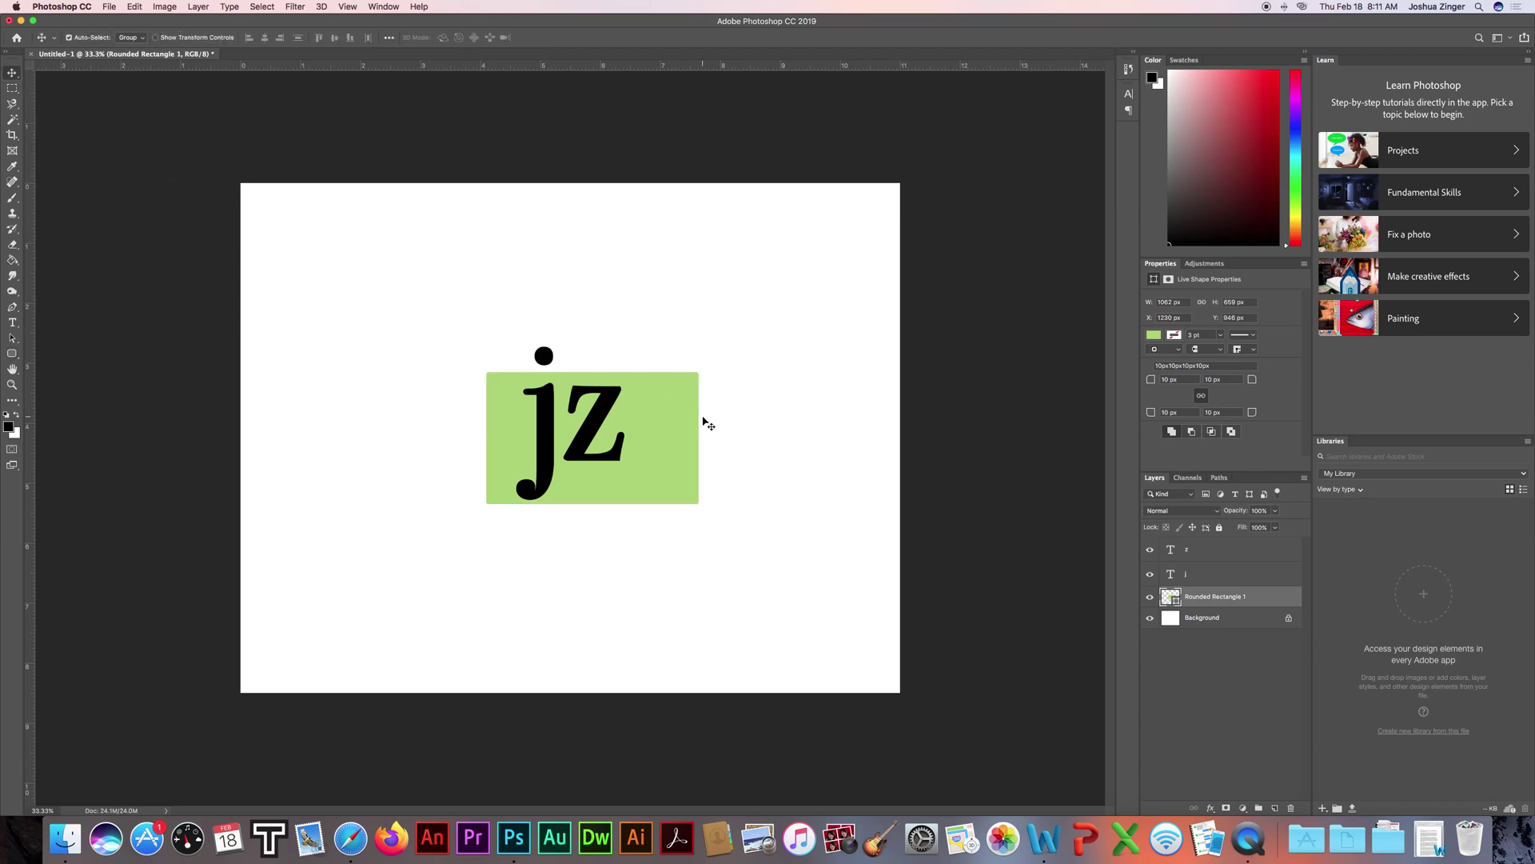
left_click_drag(688, 442, 667, 439)
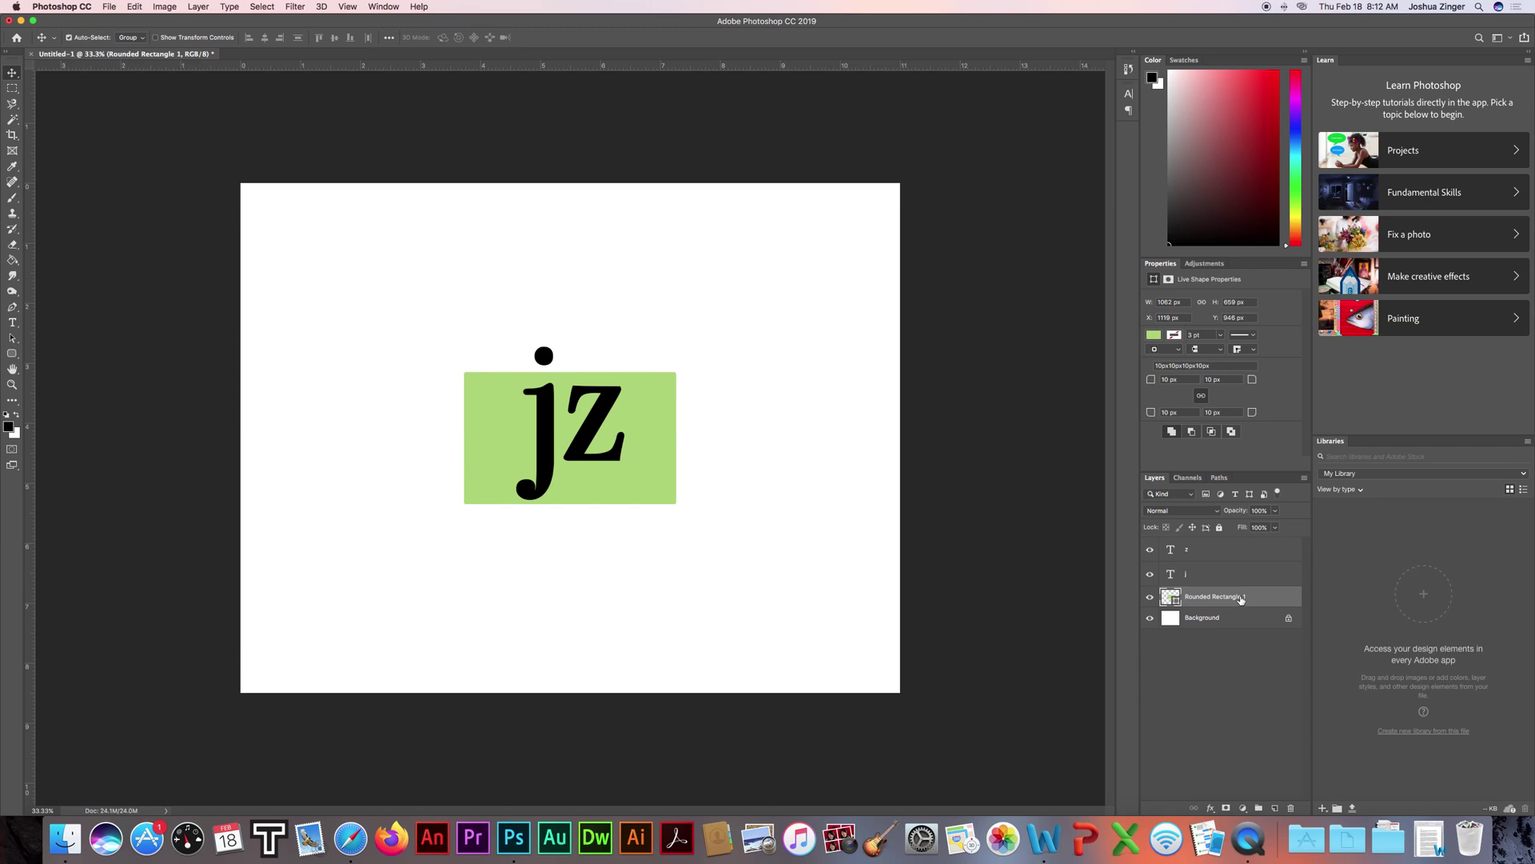
key("a")
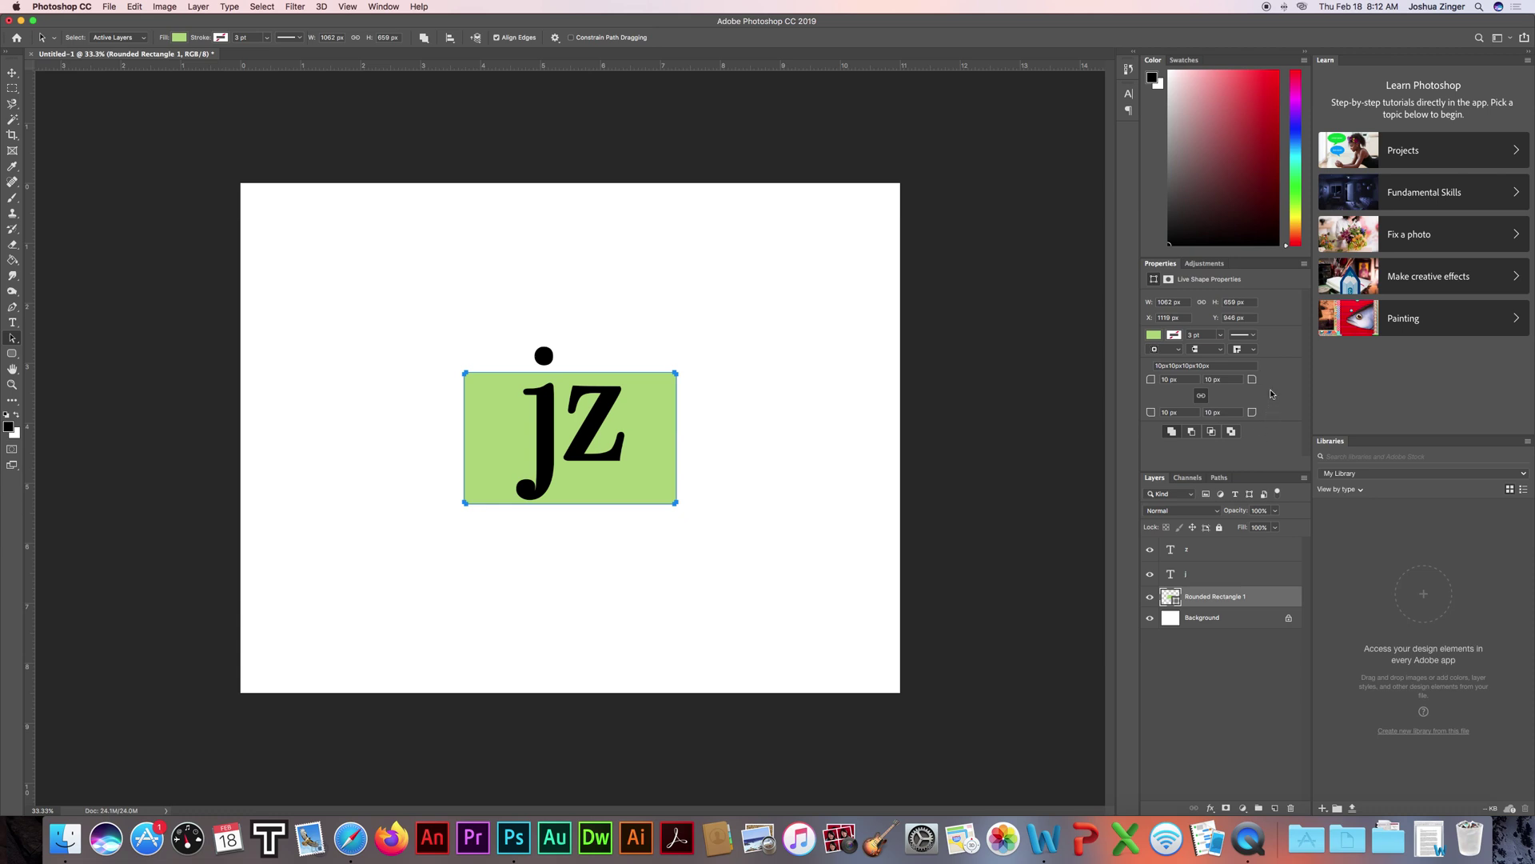
left_click(1221, 338)
mouse_move(1221, 349)
left_mouse_down()
mouse_move(1238, 352)
mouse_move(1220, 353)
left_mouse_up()
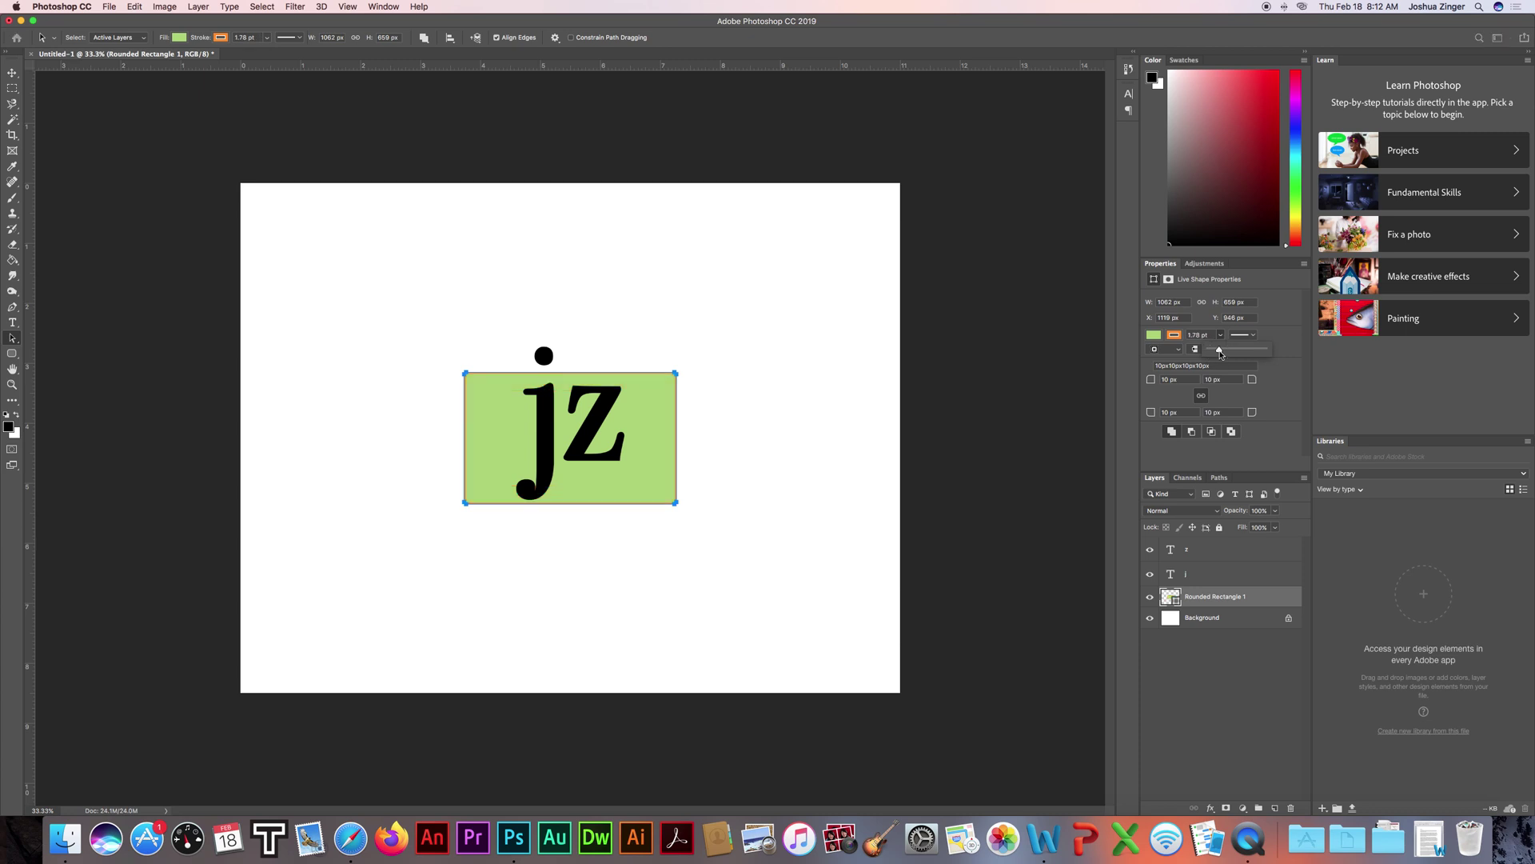
left_click(1284, 329)
left_click(1150, 381)
left_click(1174, 336)
left_click(1164, 359)
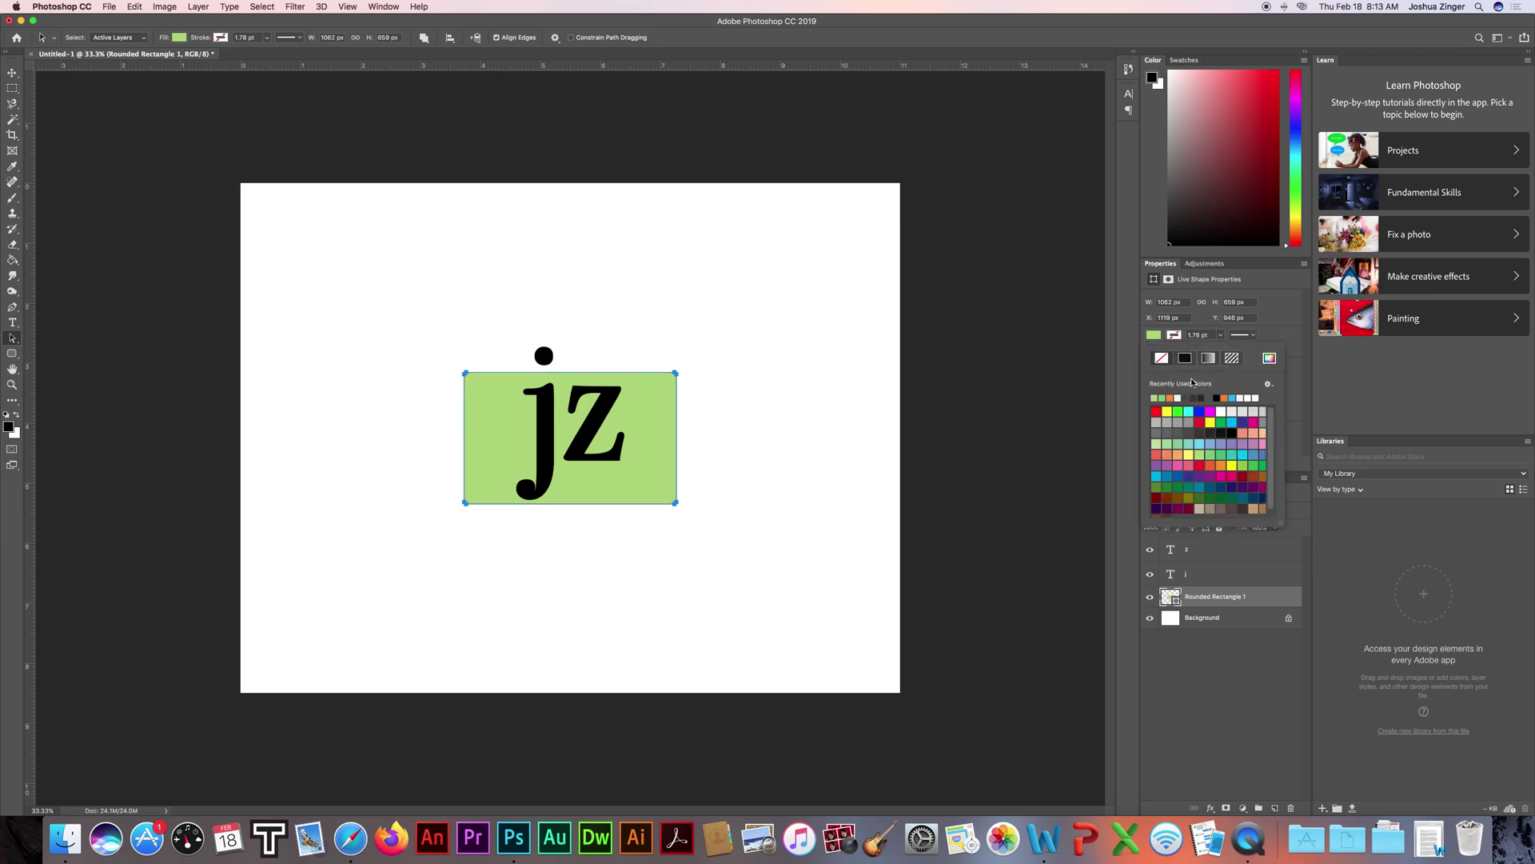
left_click(1298, 388)
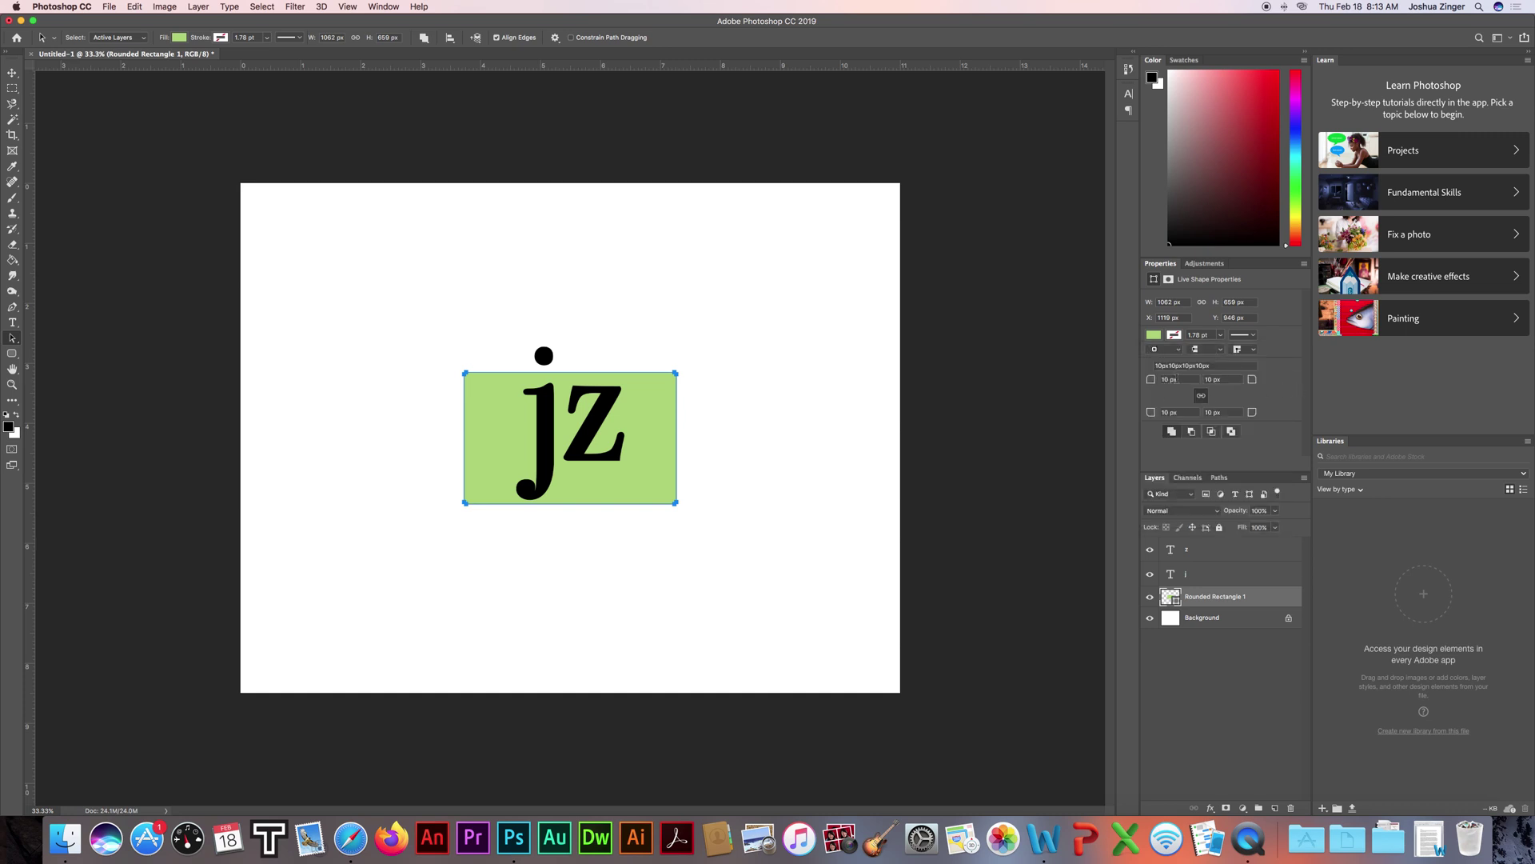
Set the corner radius of all four corners of the rounded rectangle to 25 px.
left_click_drag(1187, 379, 1142, 381)
type("25")
key("Tab")
left_click(692, 462)
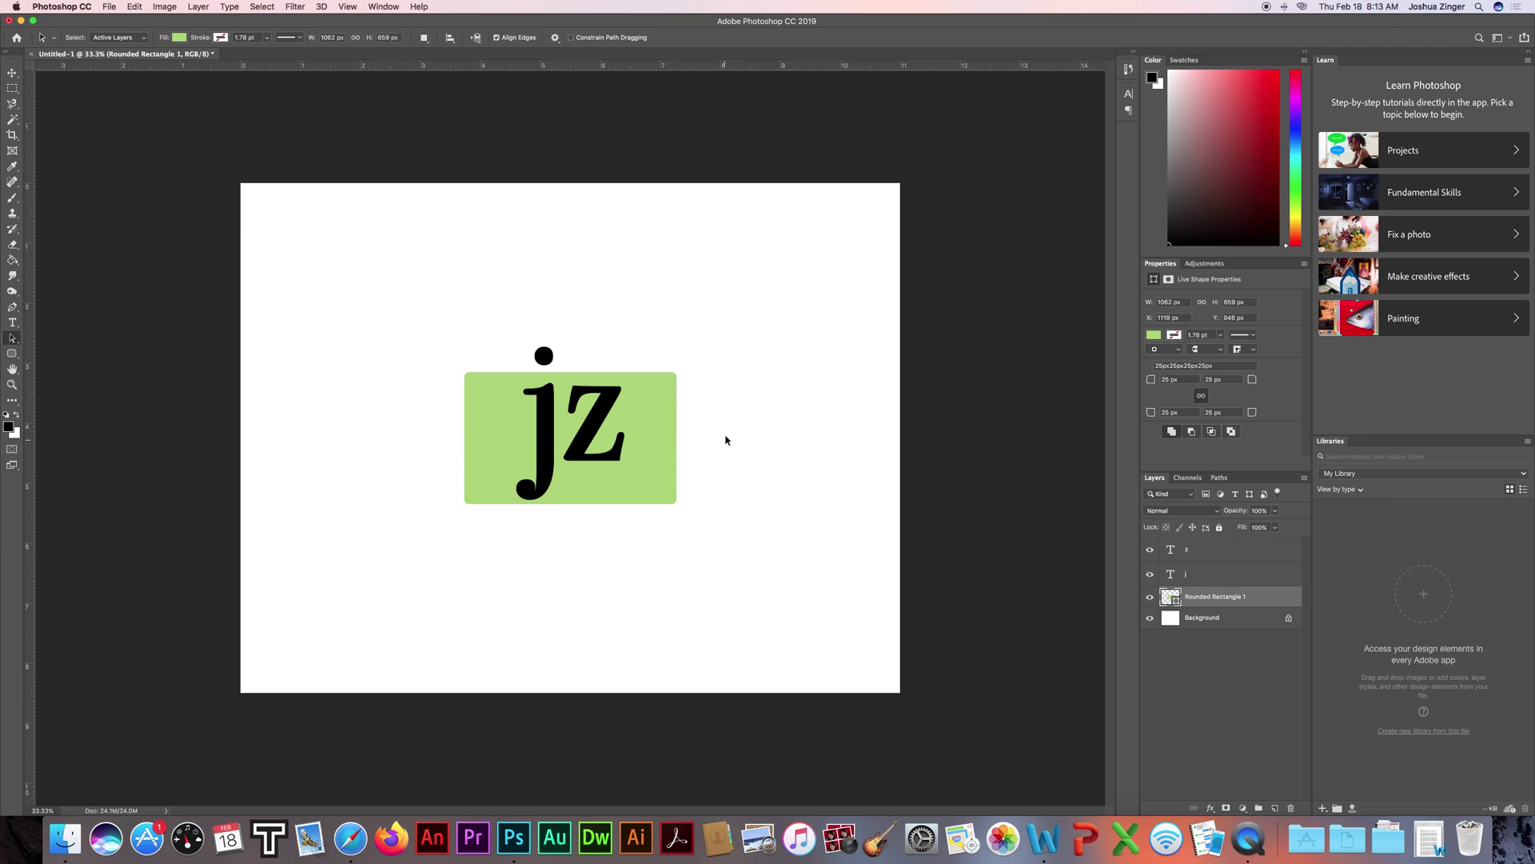
Change the fill of the rounded rectangle to black.
left_click(661, 472)
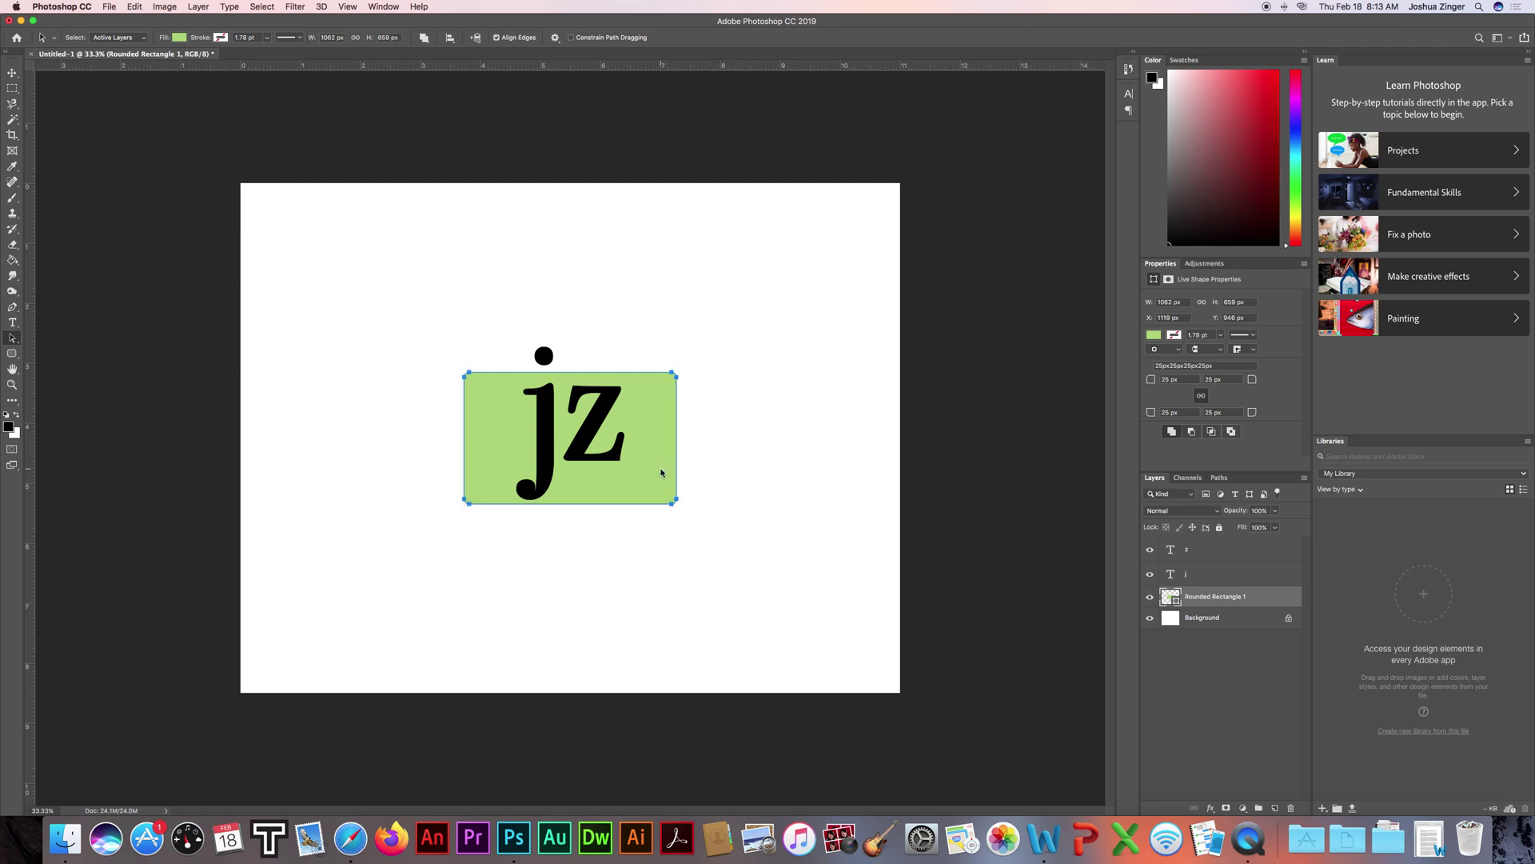
left_click(1153, 335)
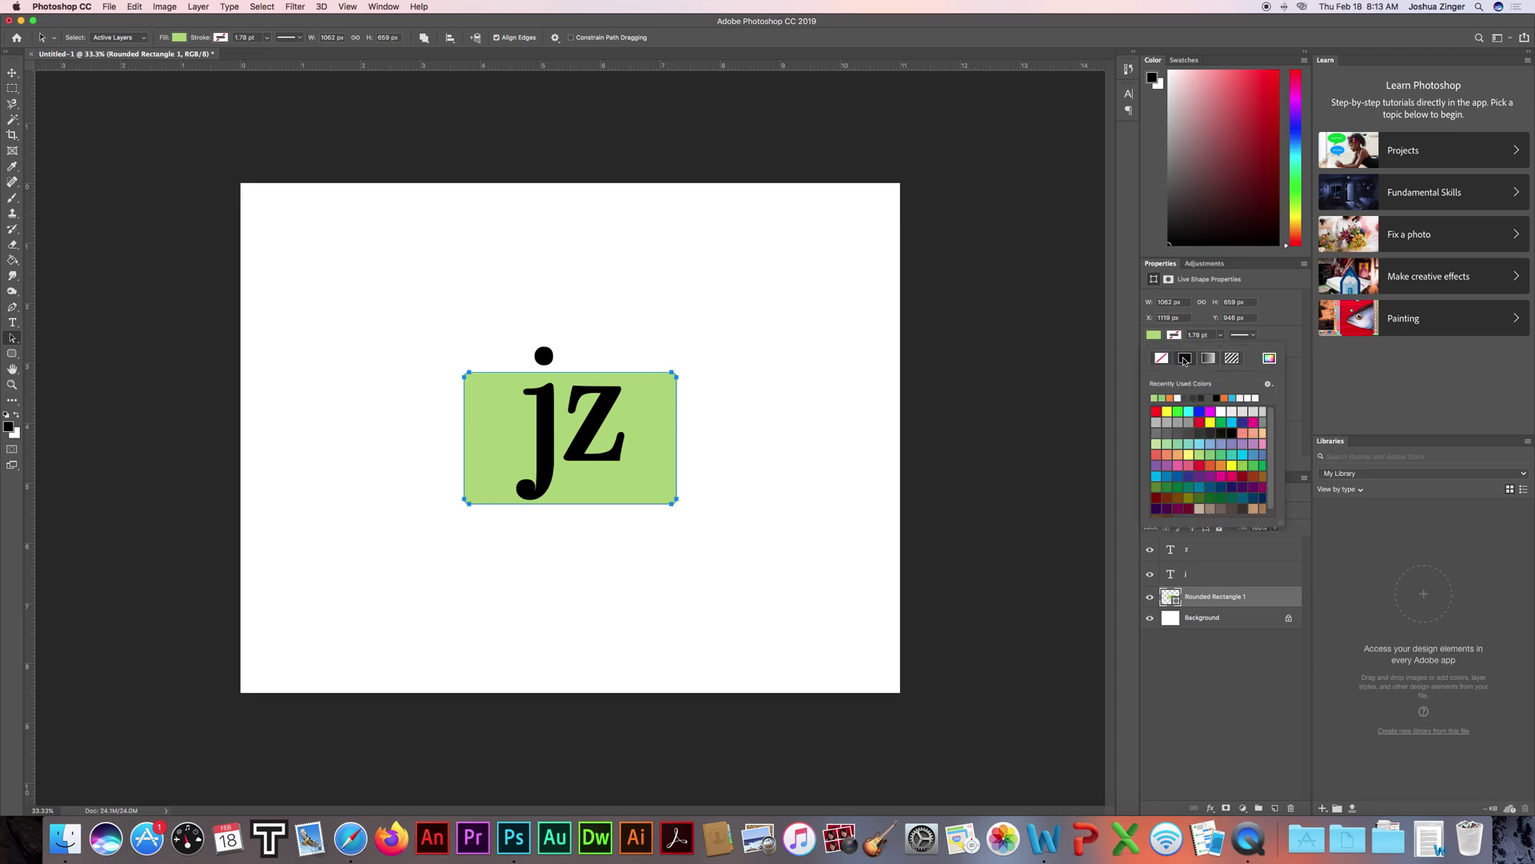
left_click(1218, 398)
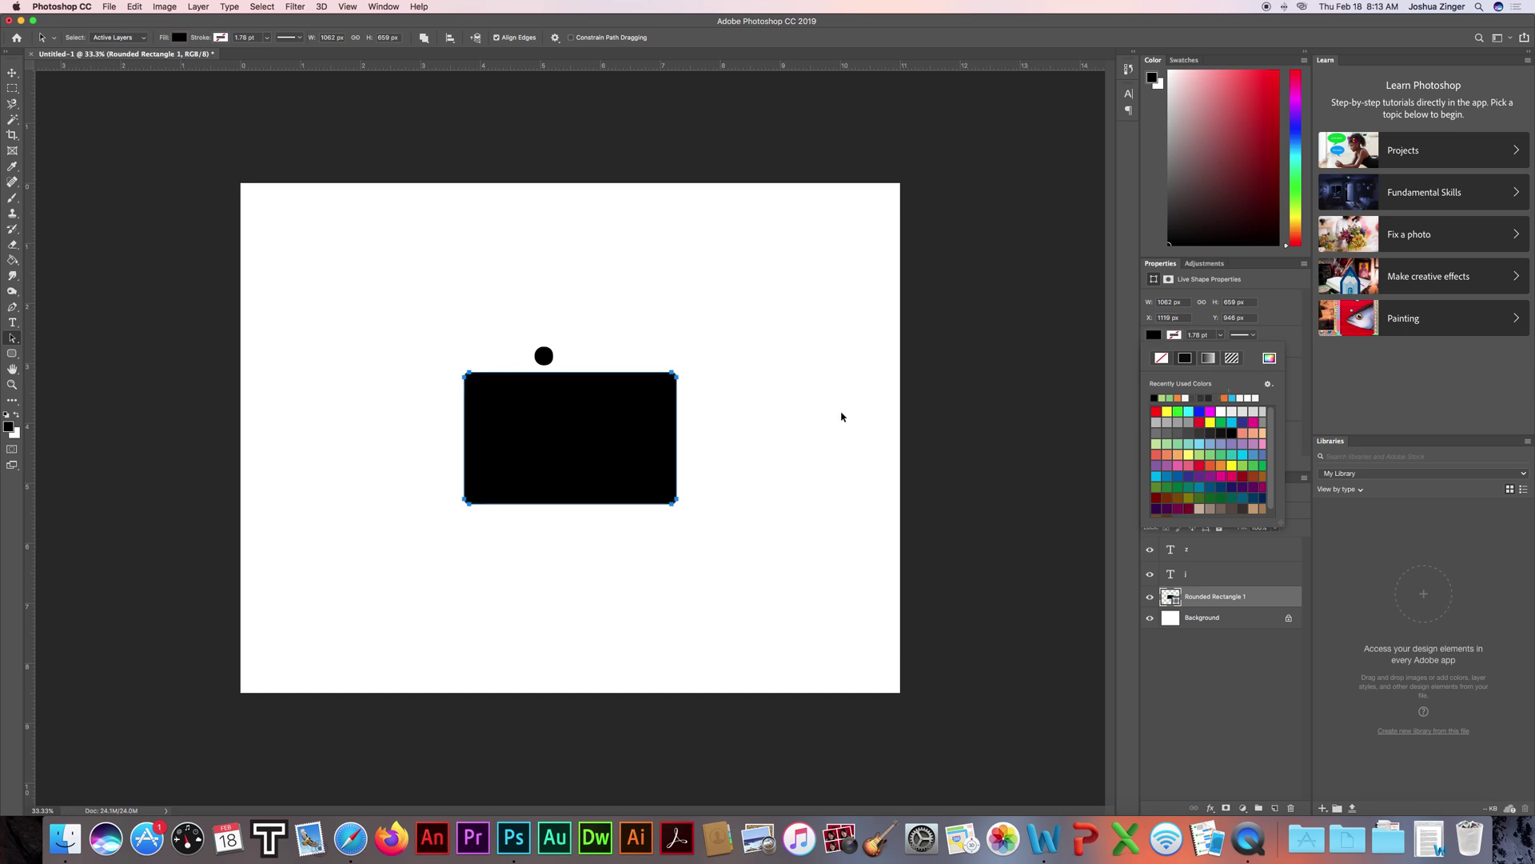
left_click(827, 444)
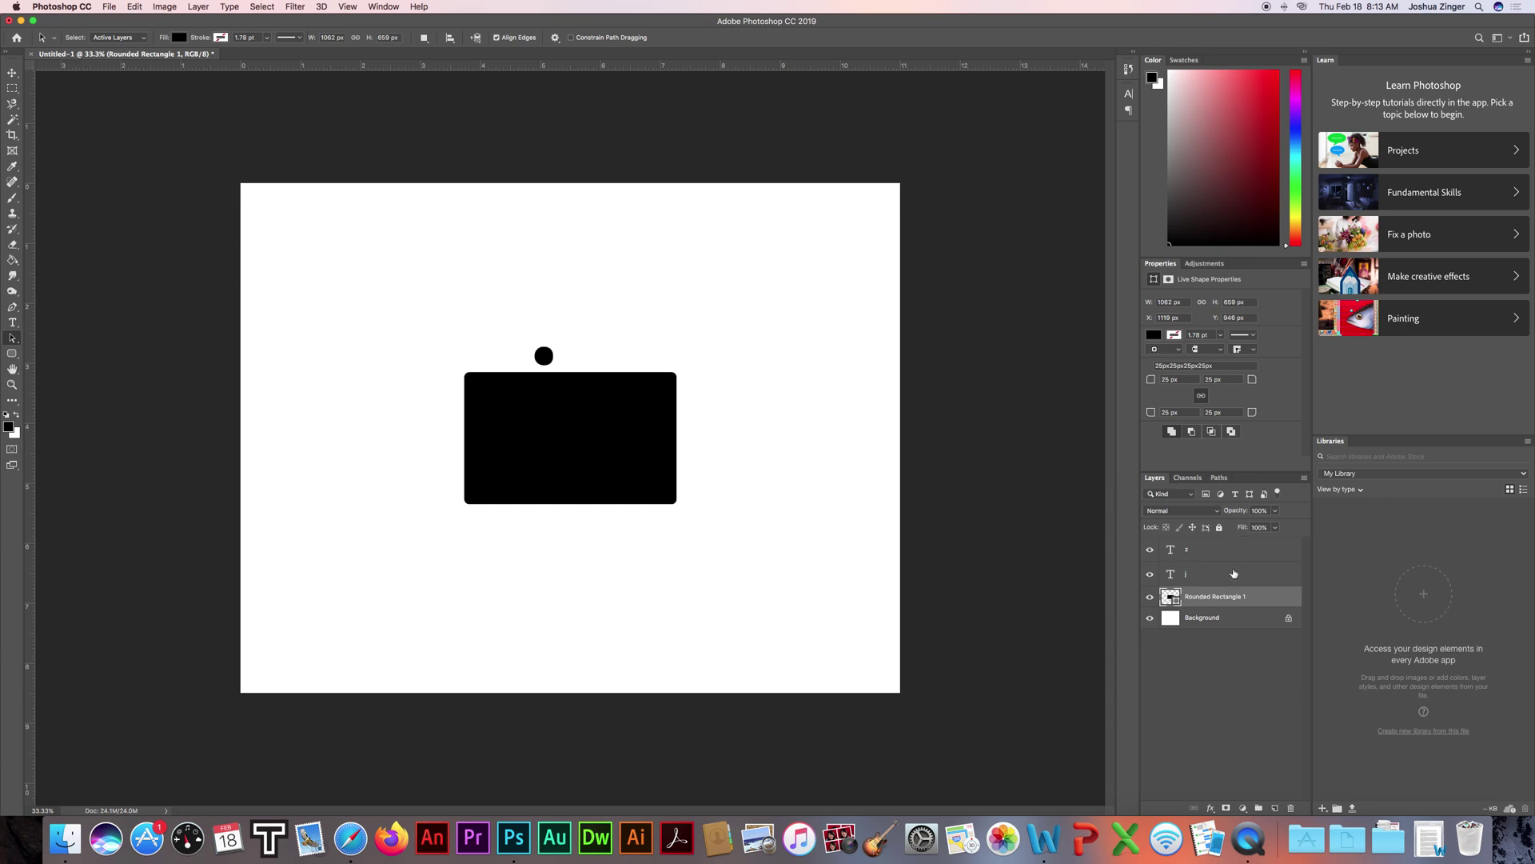
Select the text of the "j" layer and change its colour to pure white.
left_click(1207, 581)
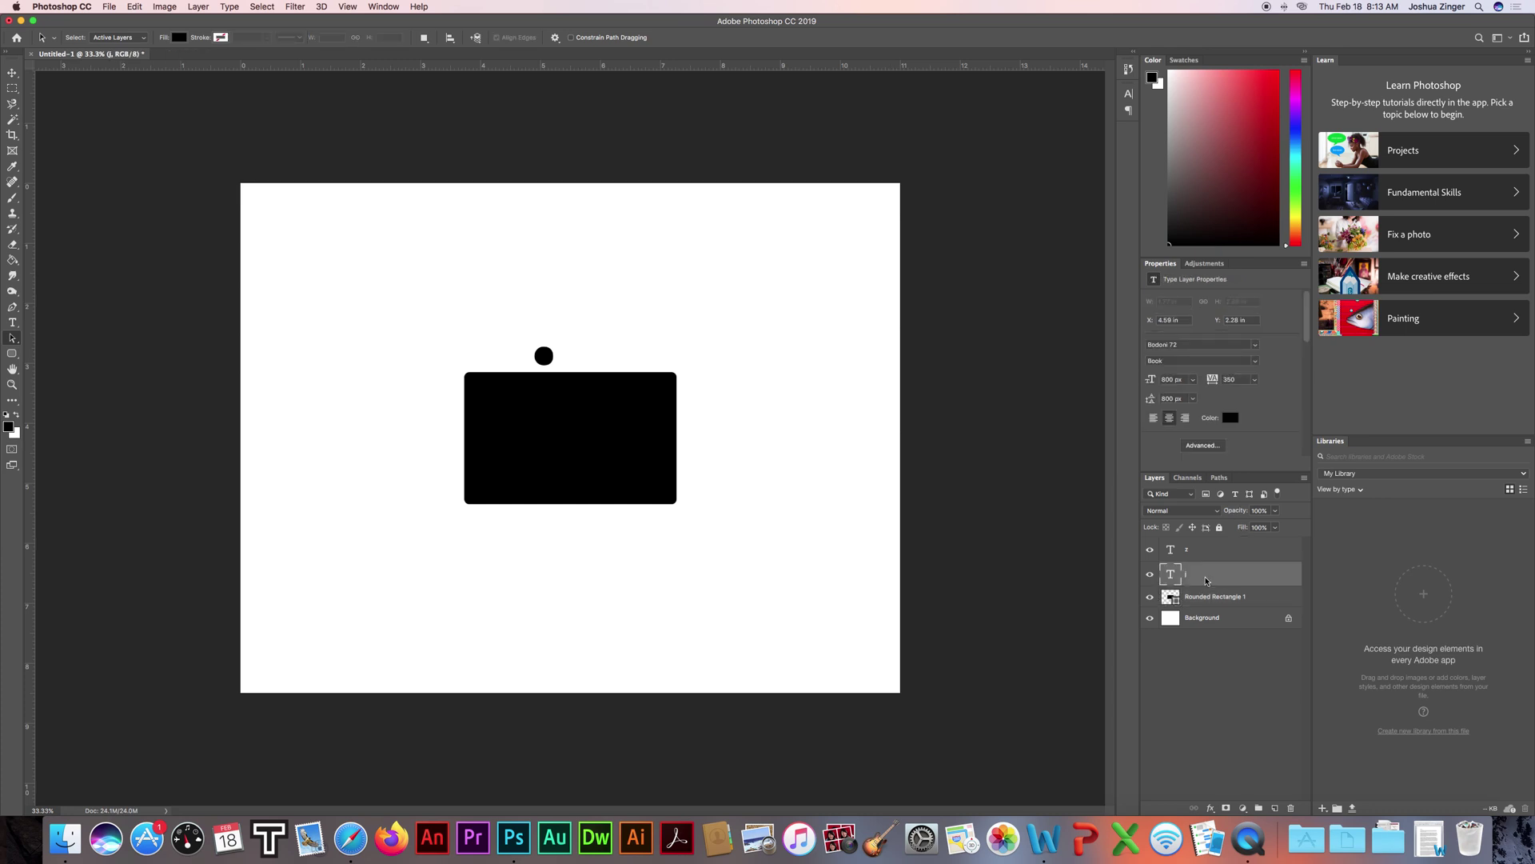
key("t")
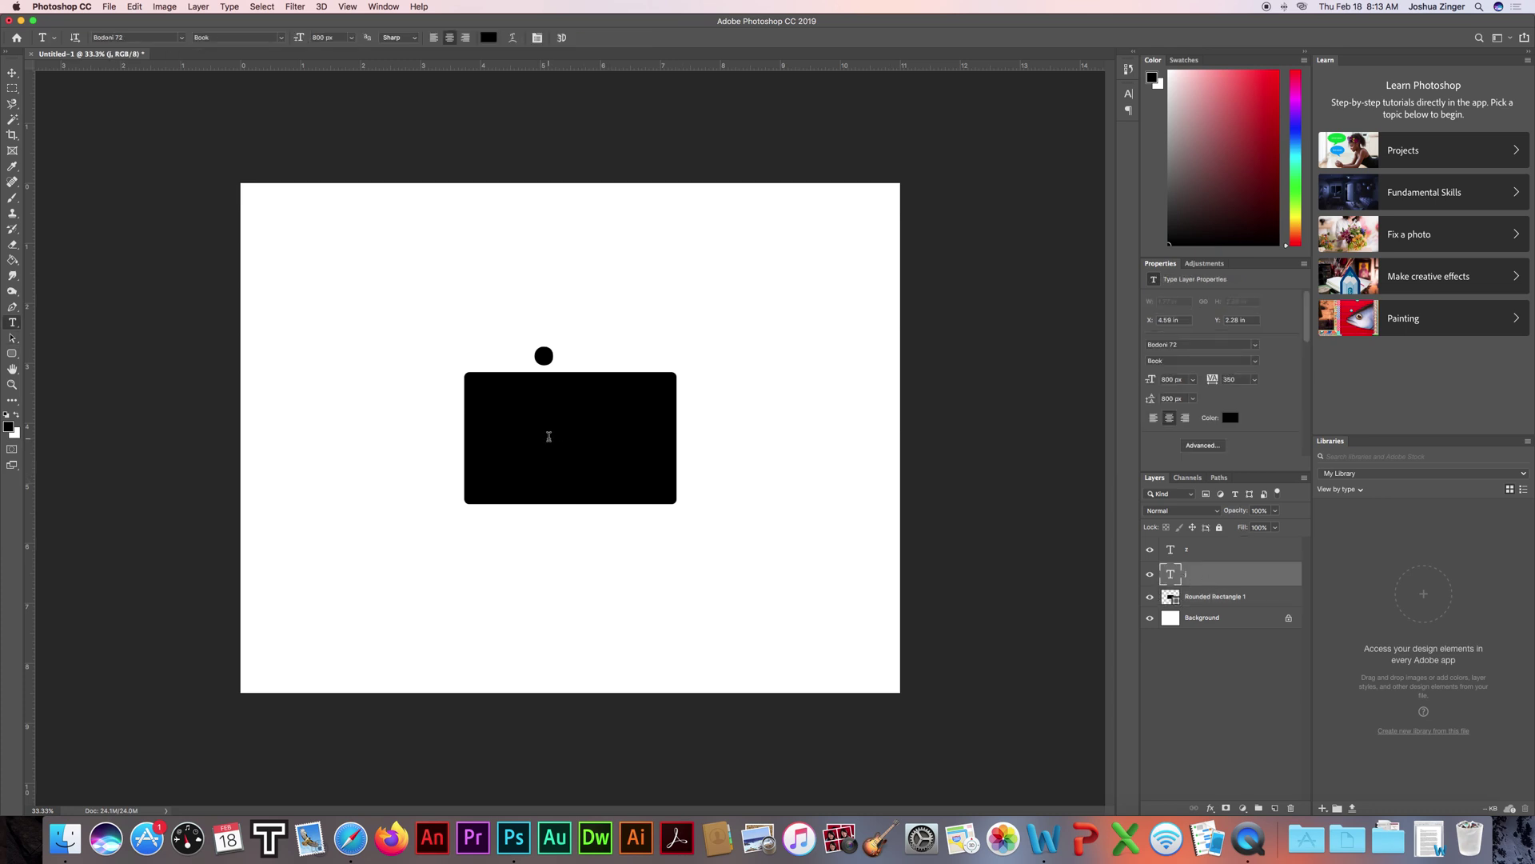
left_click_drag(549, 436, 582, 434)
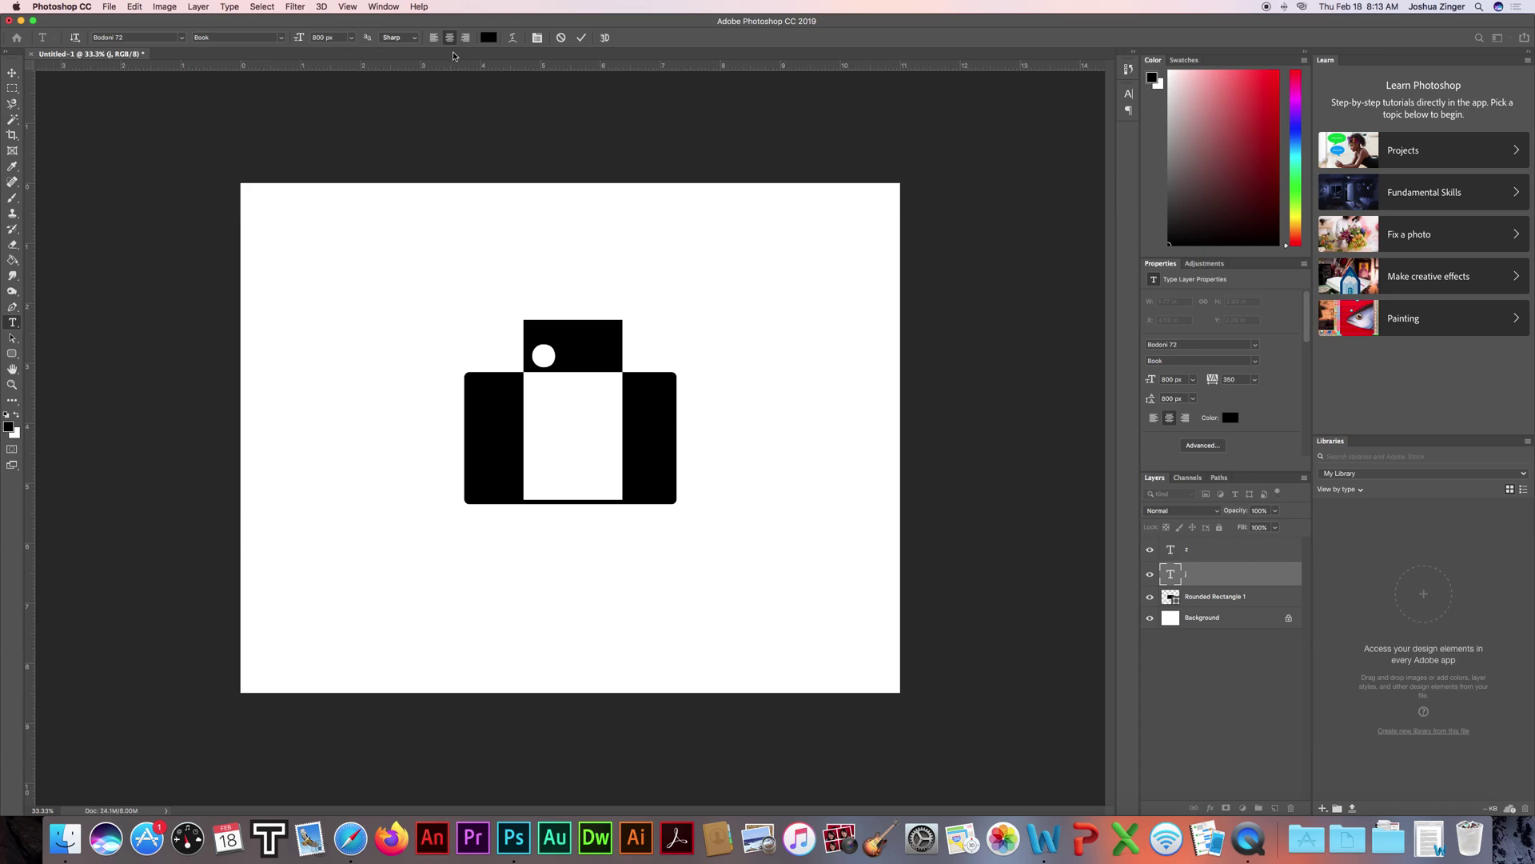
left_click(488, 37)
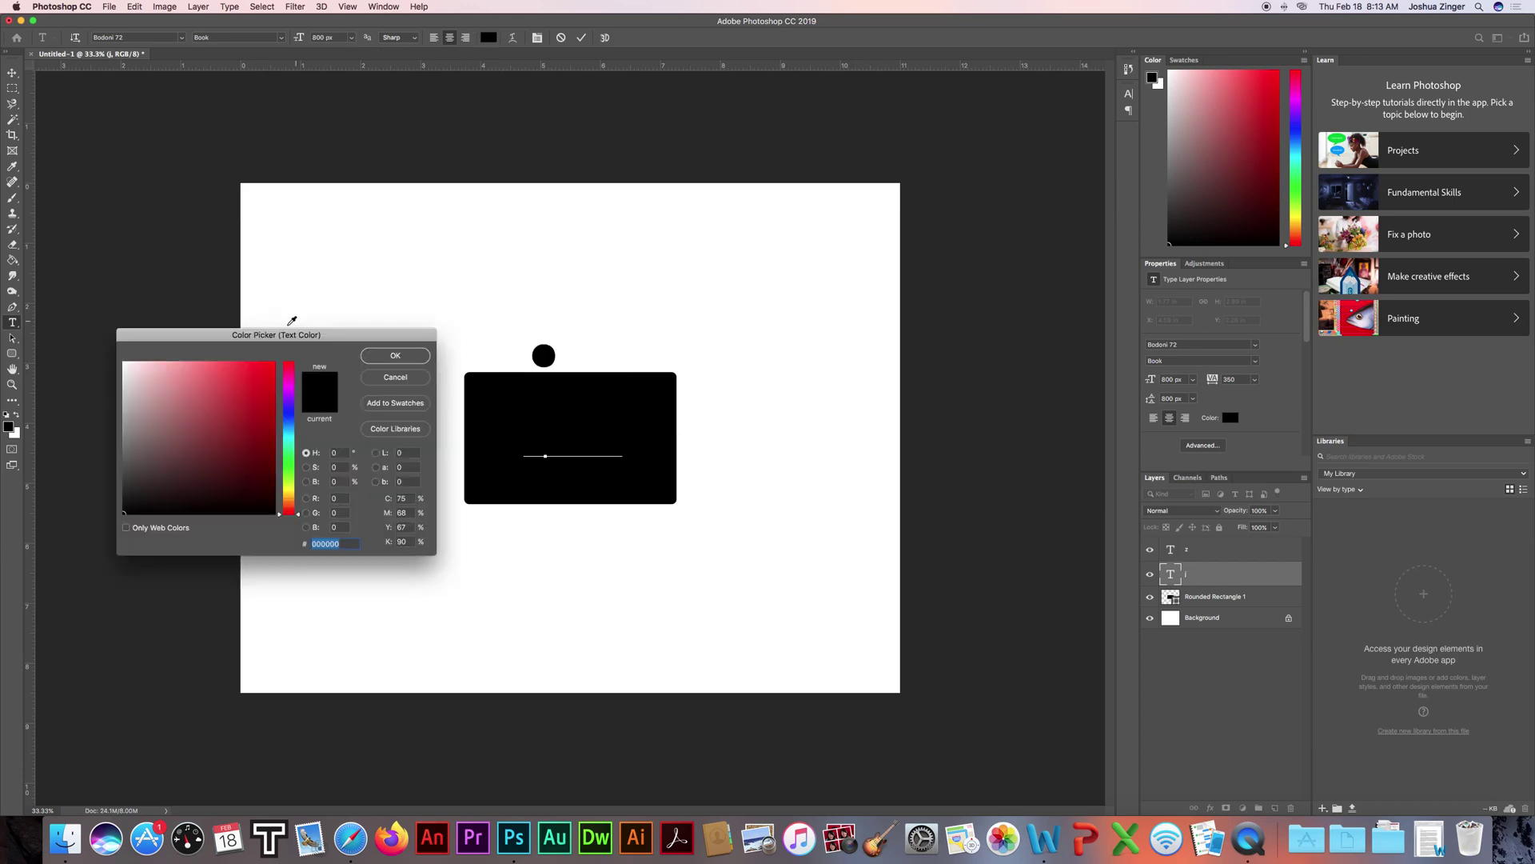
left_click_drag(143, 395, 112, 344)
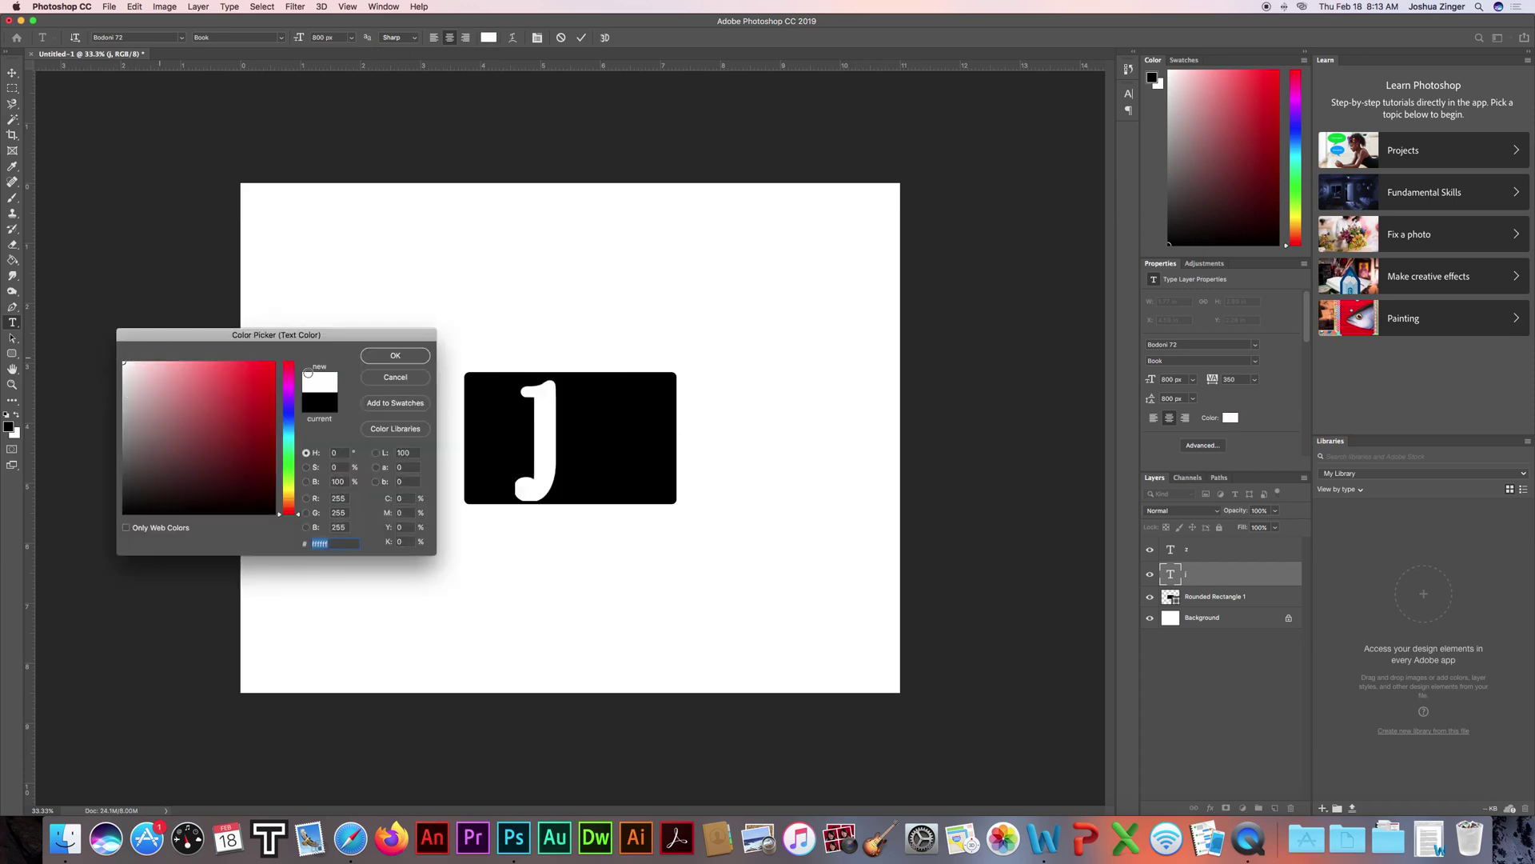
left_click(396, 356)
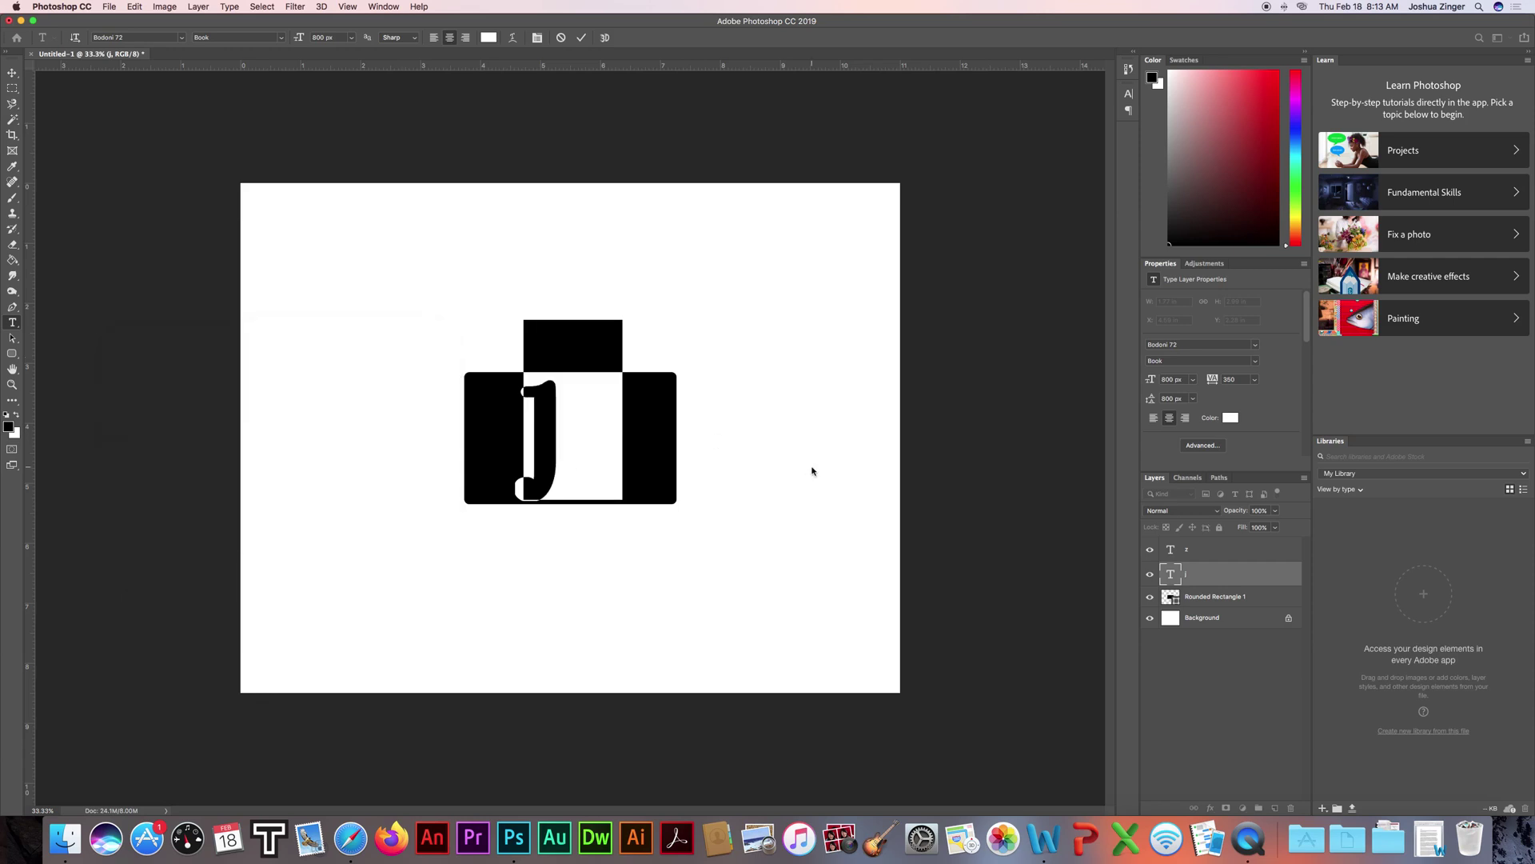
Recolour the letter "z" to pure white and commit the text edit.
left_click(1228, 550)
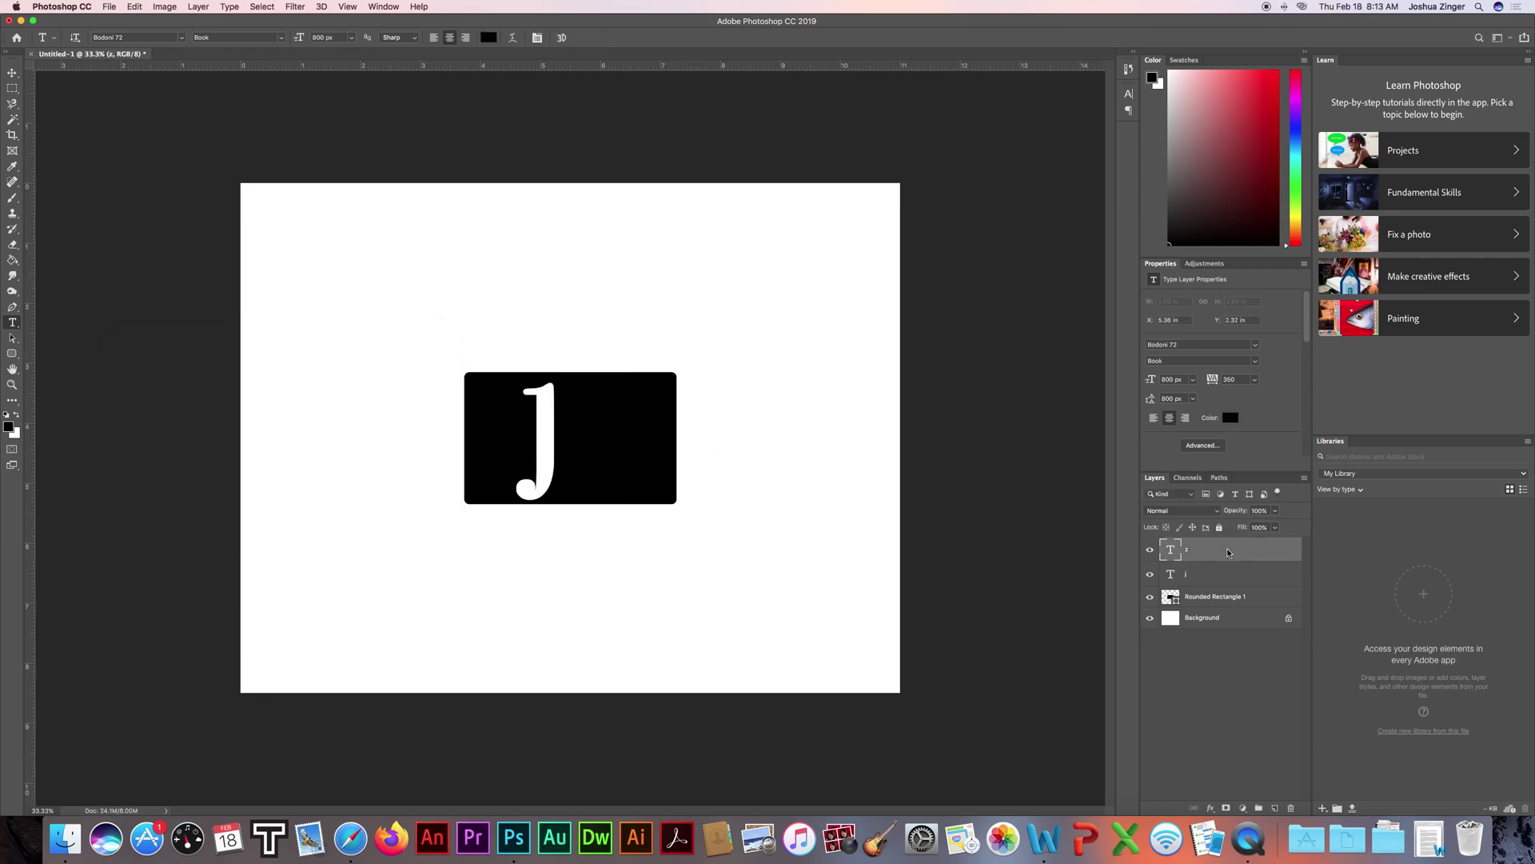
double_click(620, 439)
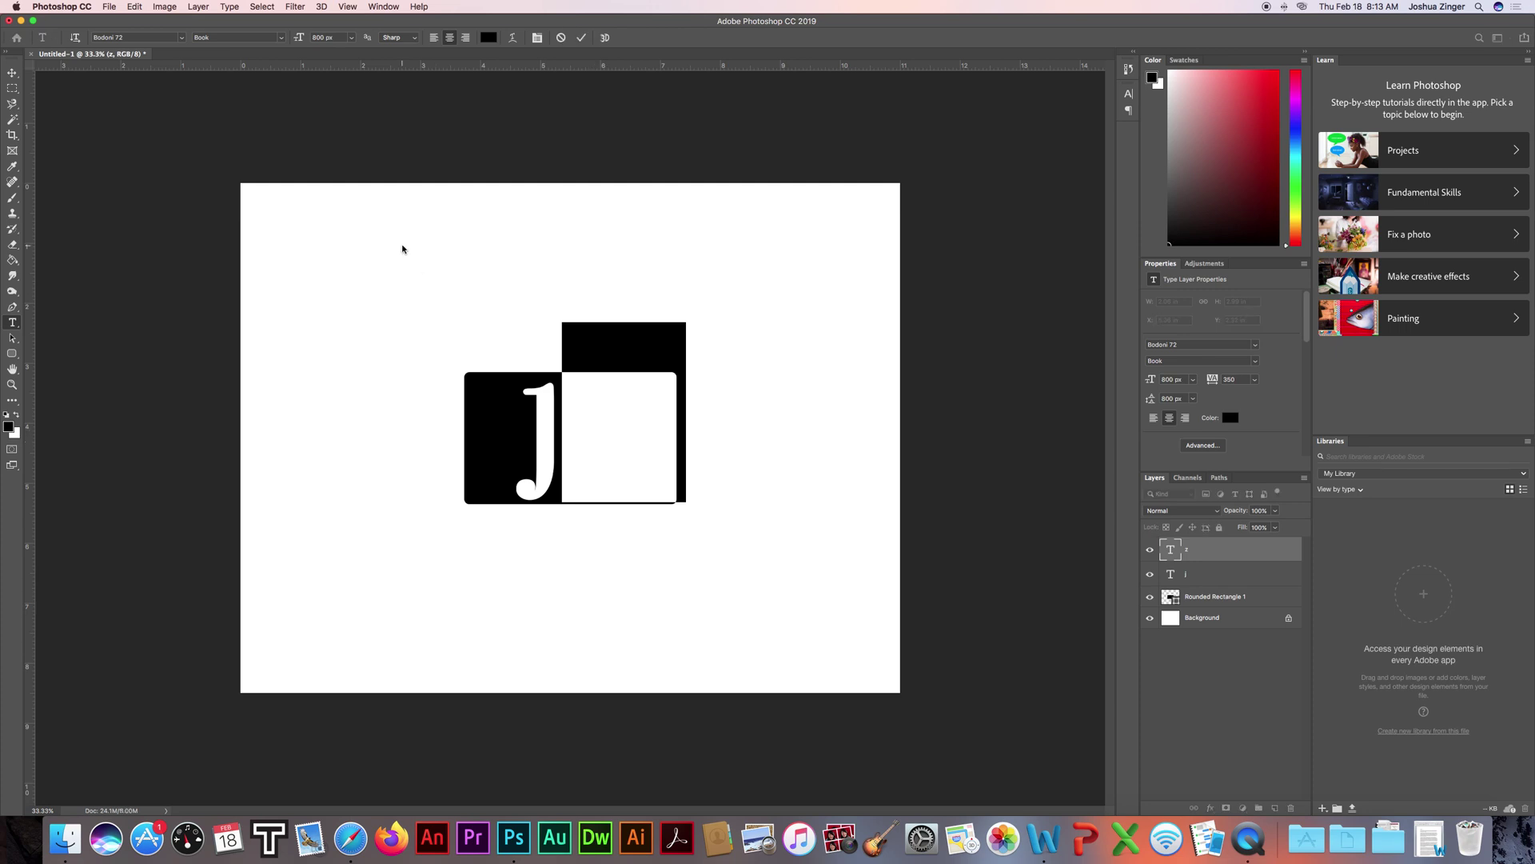
left_click(488, 37)
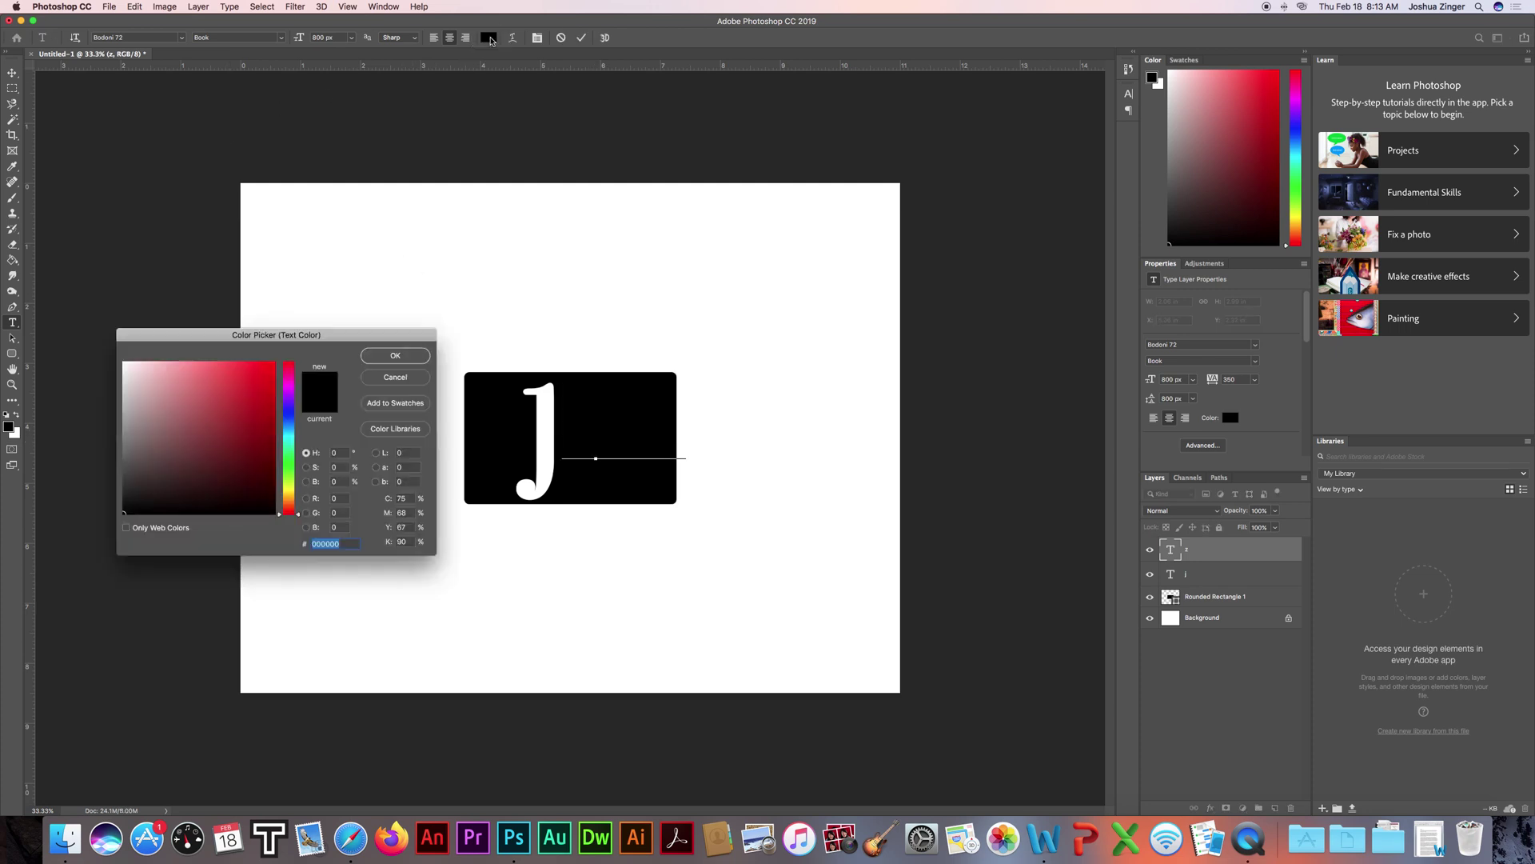
left_click_drag(132, 370, 104, 343)
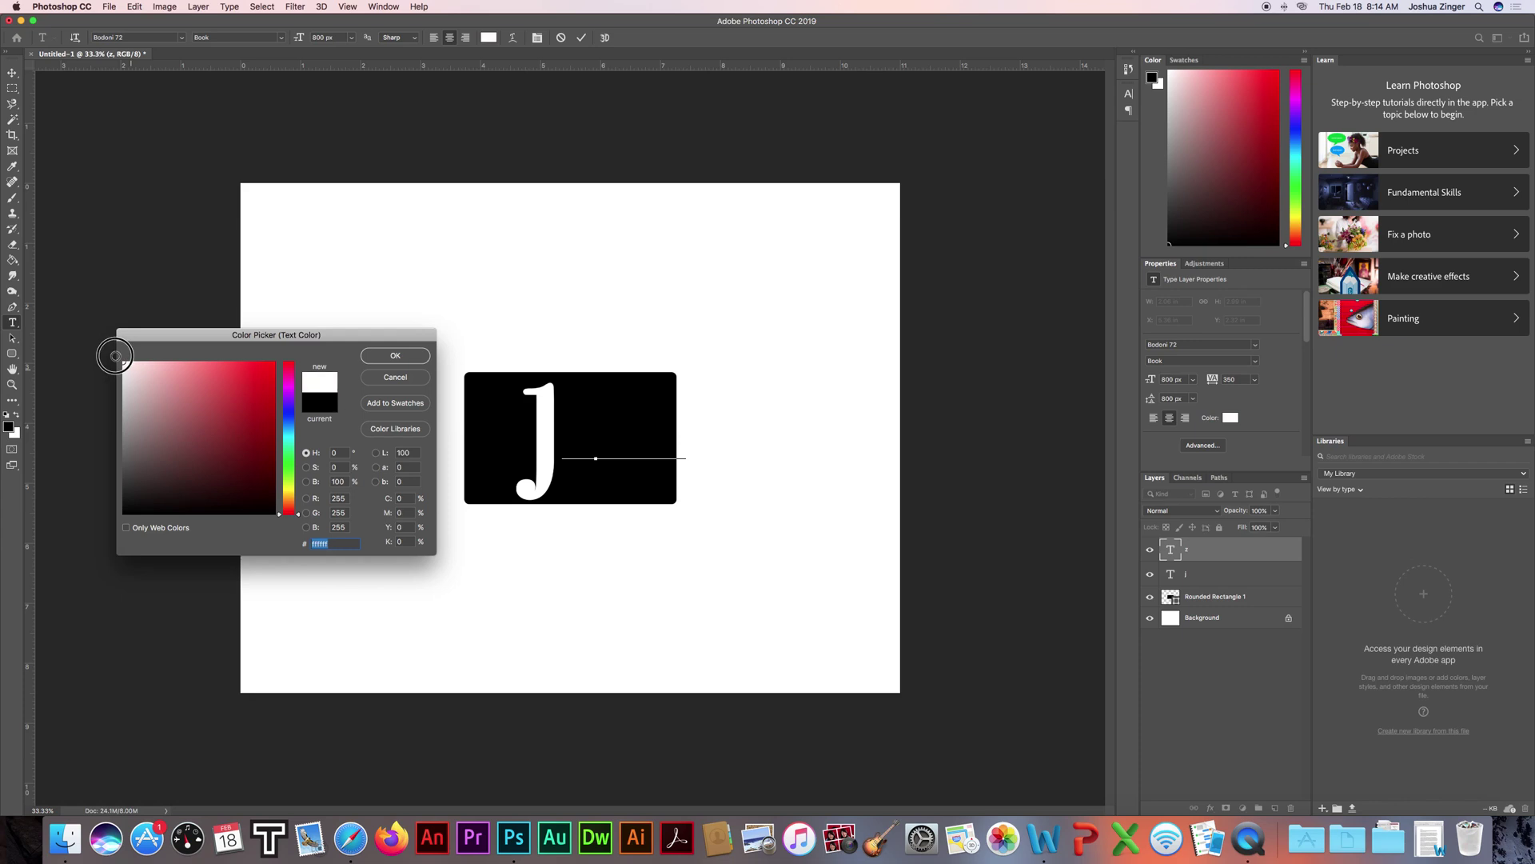
left_click(395, 358)
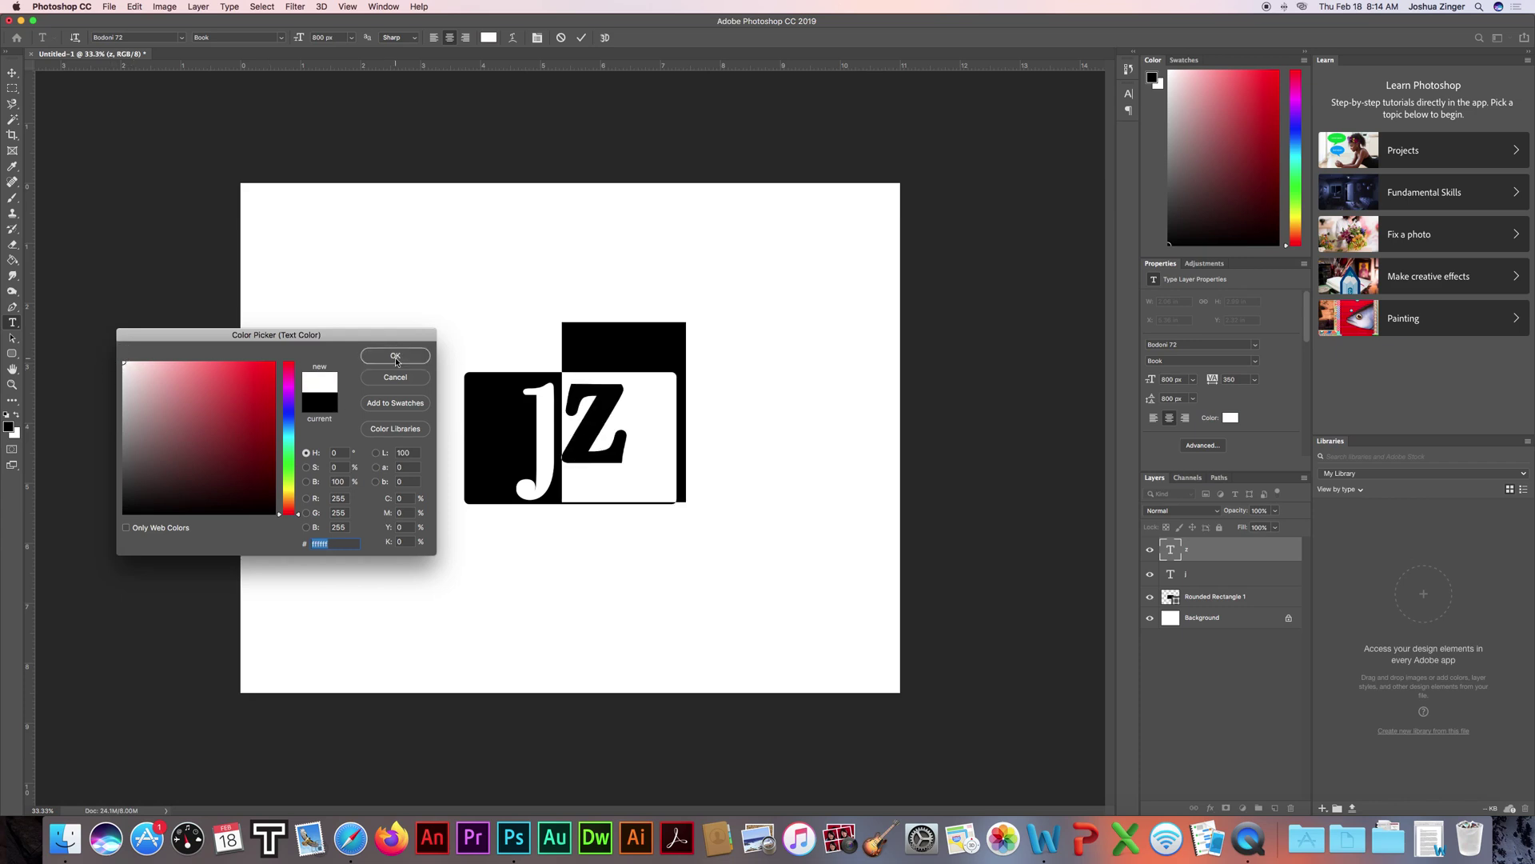
left_click(671, 441)
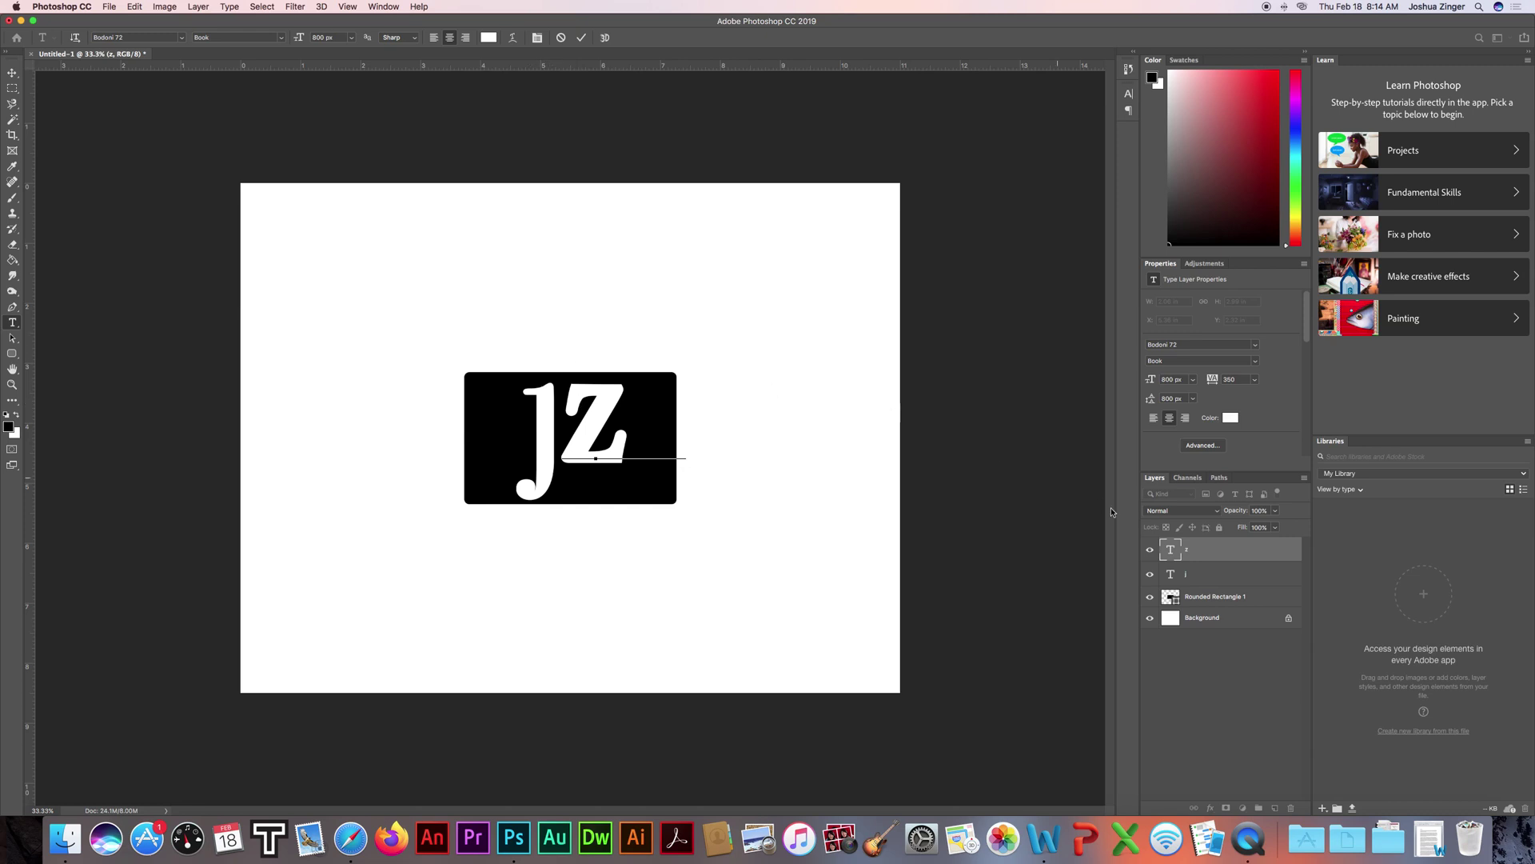
left_click(1234, 573)
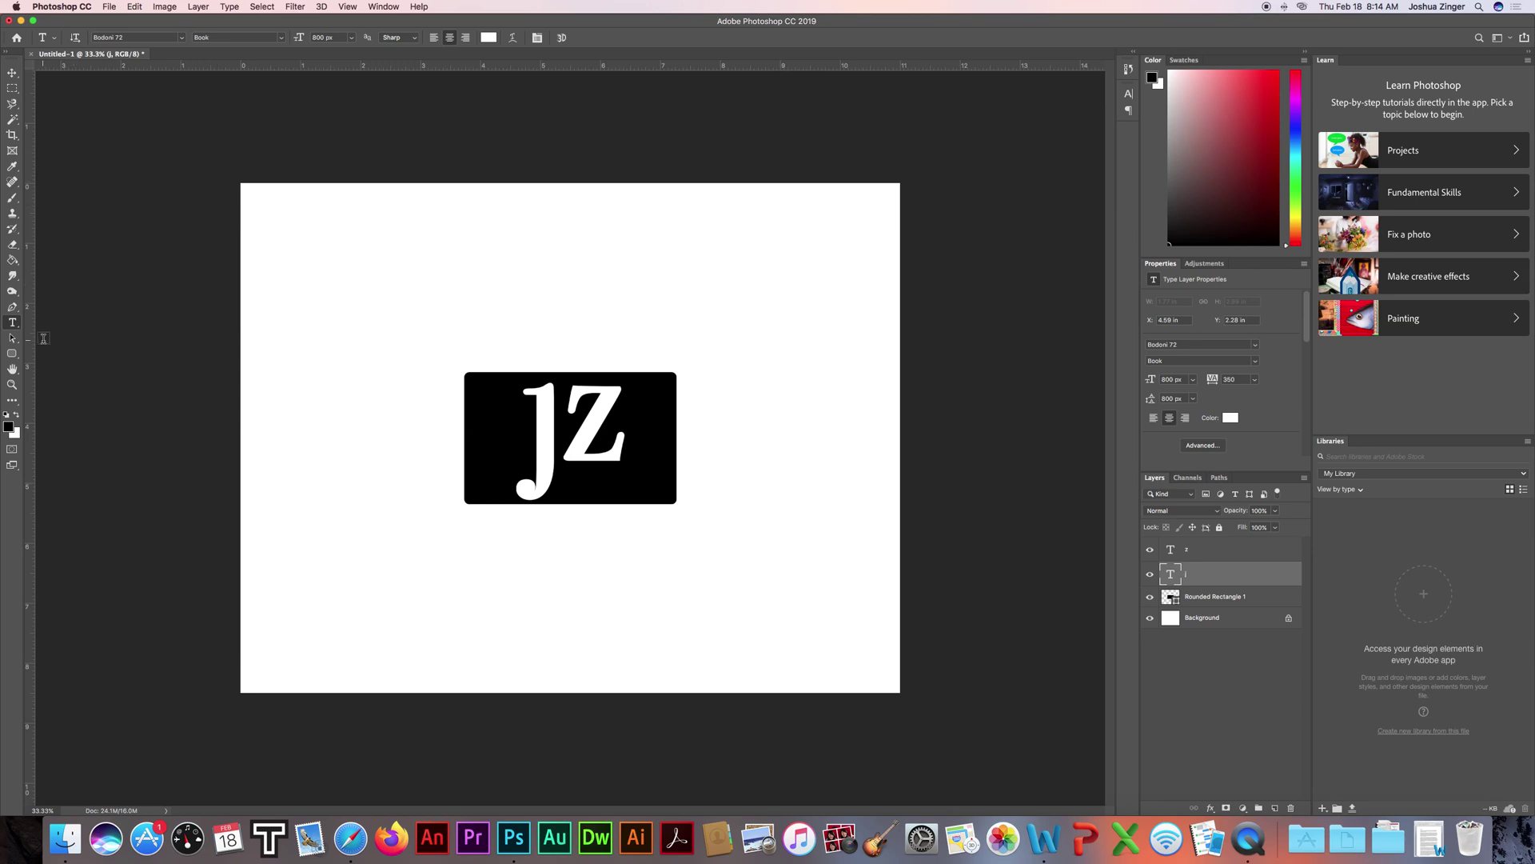
Add a new layer above the "z" layer and draw a circular selection about 0.37 in across just above the "j".
left_click(1234, 551)
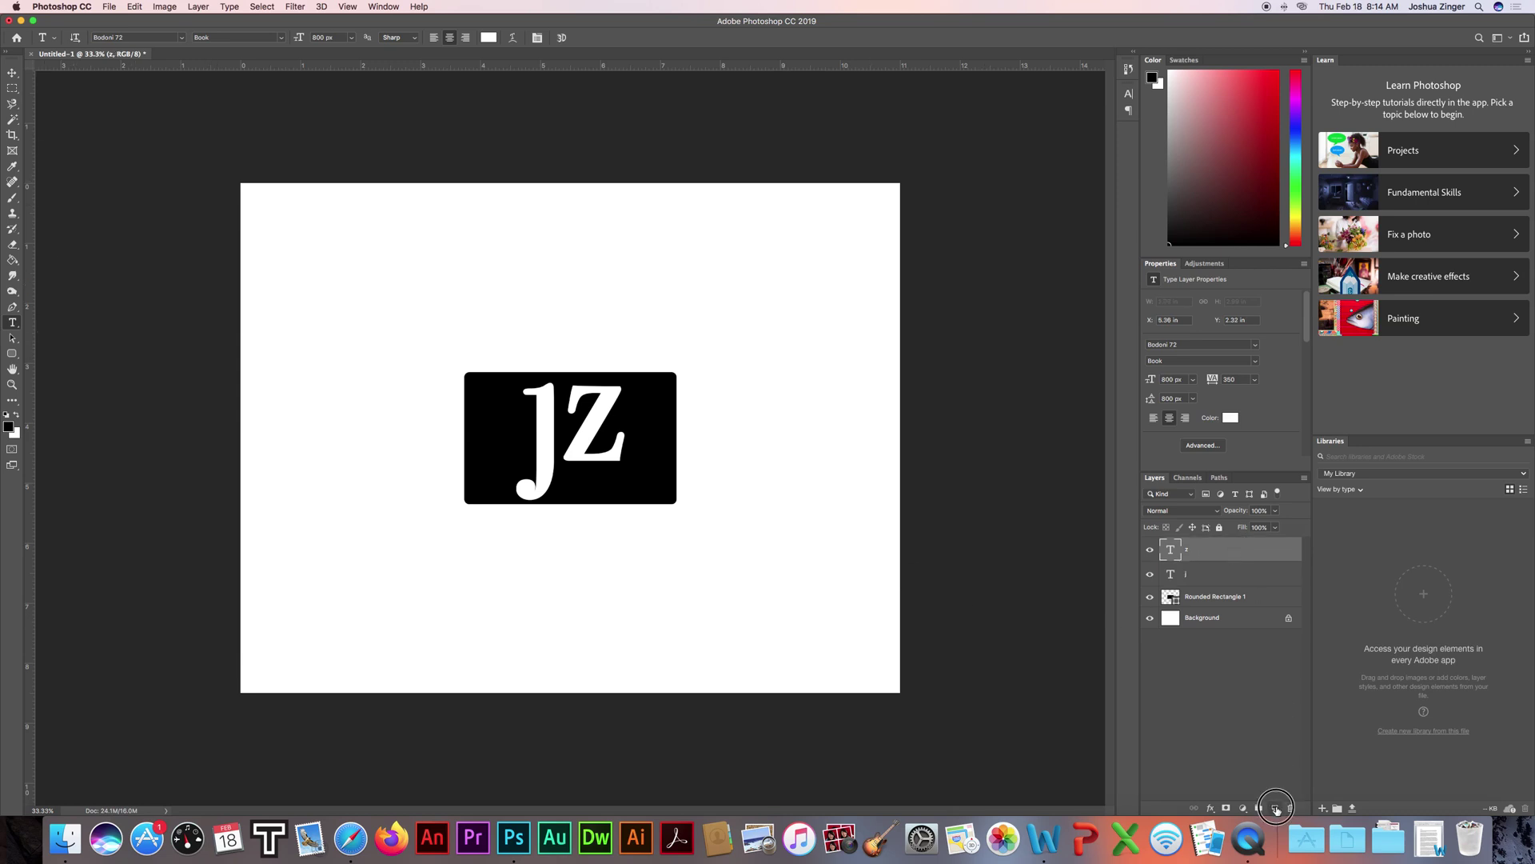
left_click(1275, 808)
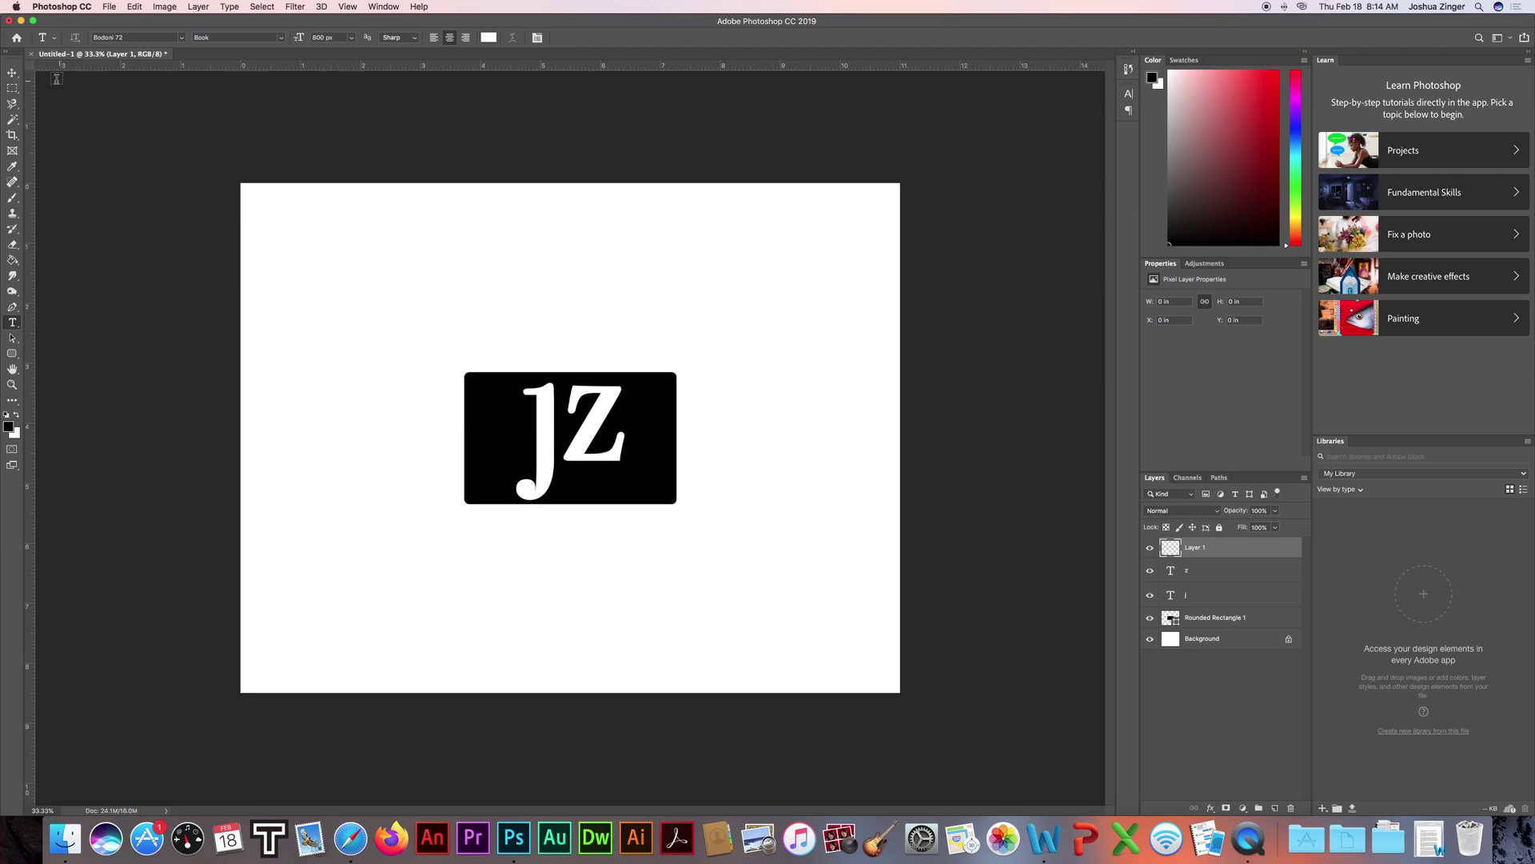
left_click(15, 91)
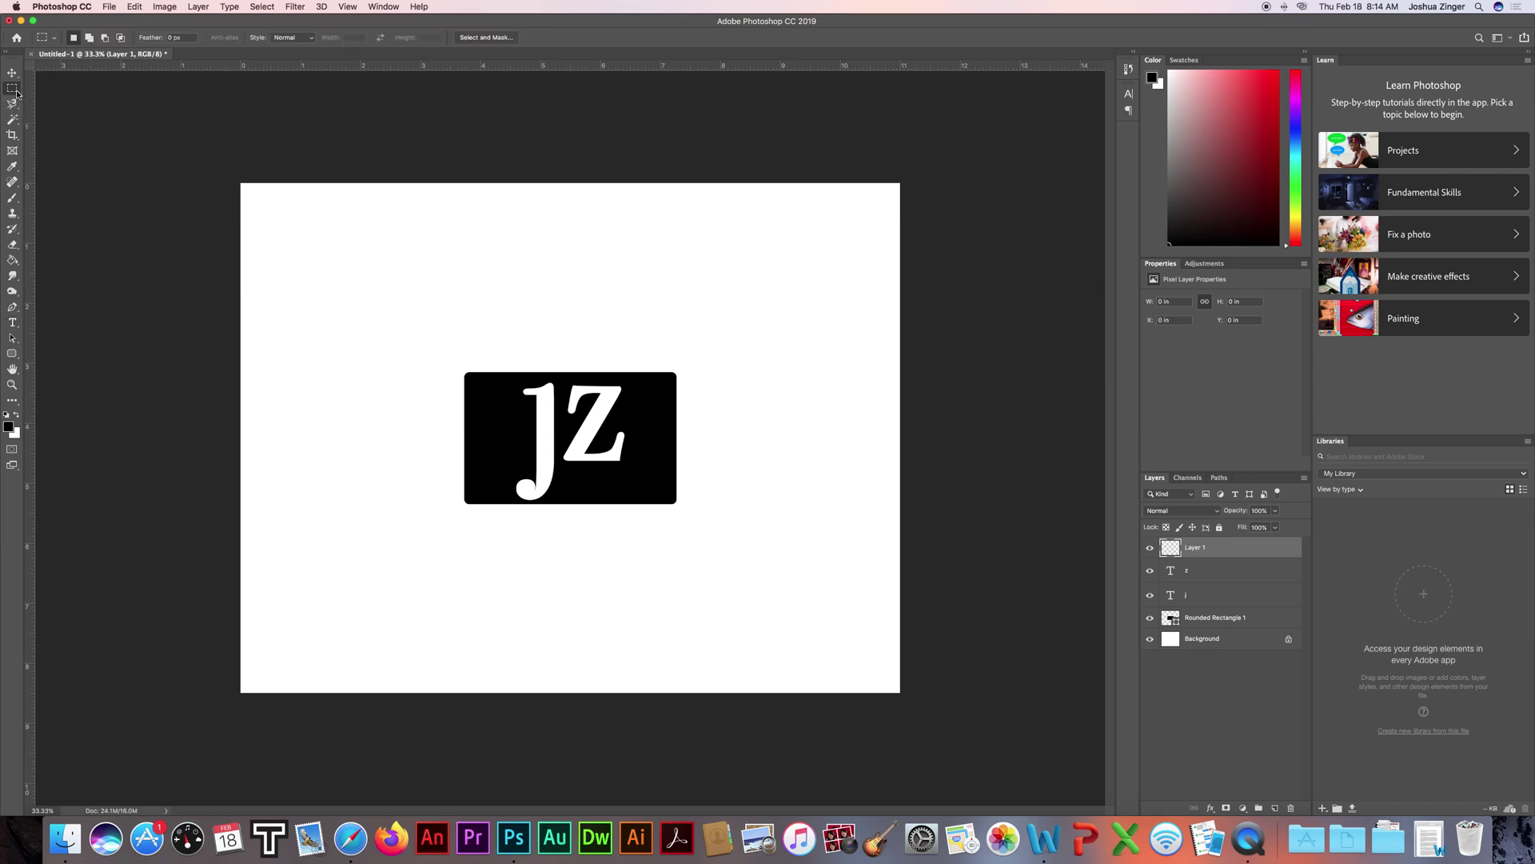
left_click(16, 94)
left_click(46, 101)
left_click_drag(526, 338, 564, 359)
left_click_drag(541, 354, 544, 351)
Fill the circular selection above the "j" with black to form its dot, and clear the selection.
left_click(12, 260)
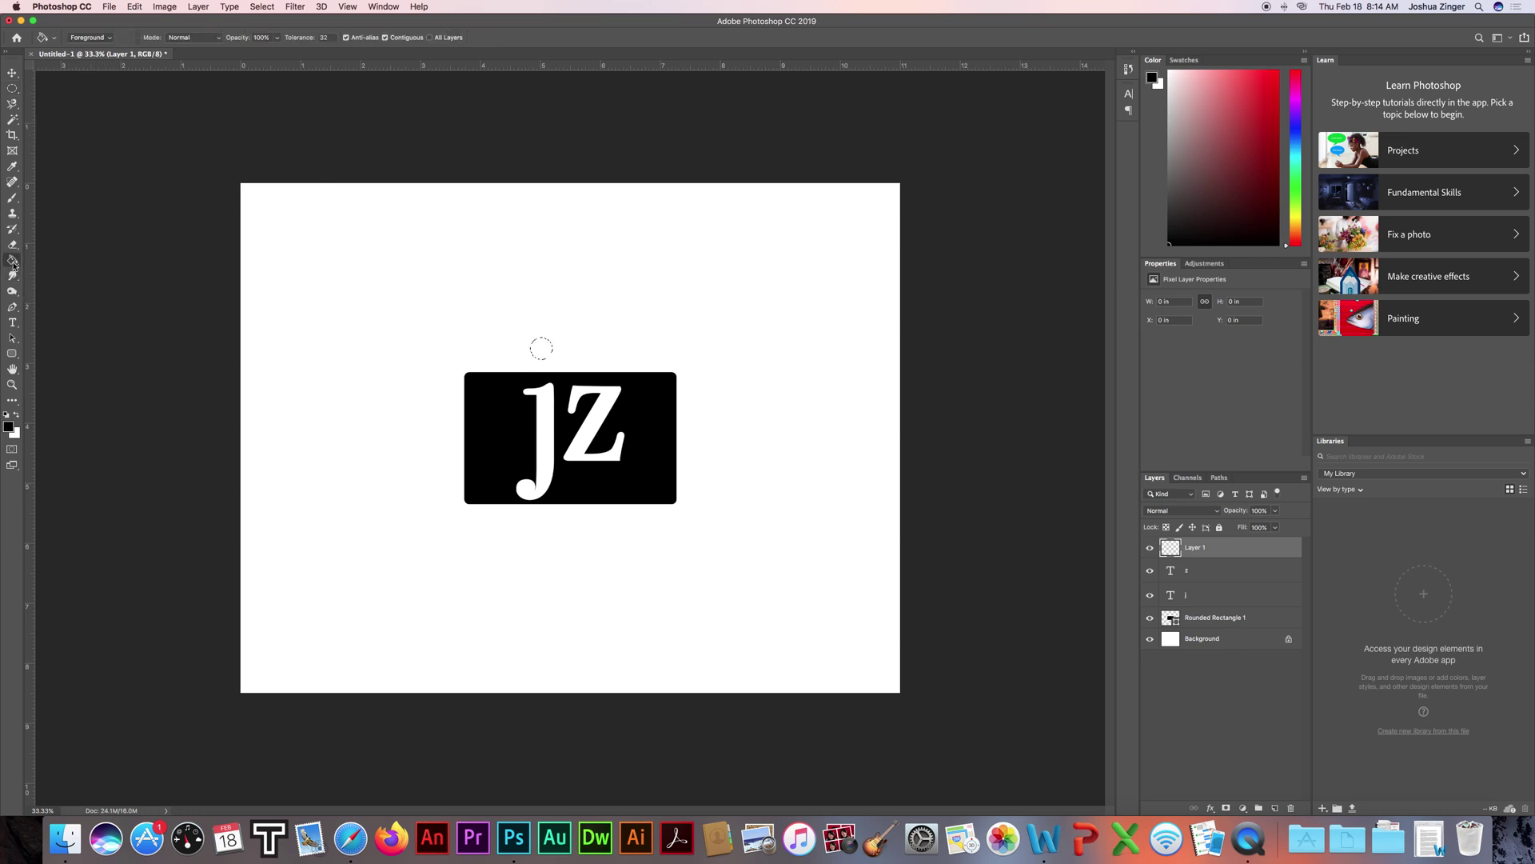
left_click(549, 350)
key("super+d")
left_click(695, 556)
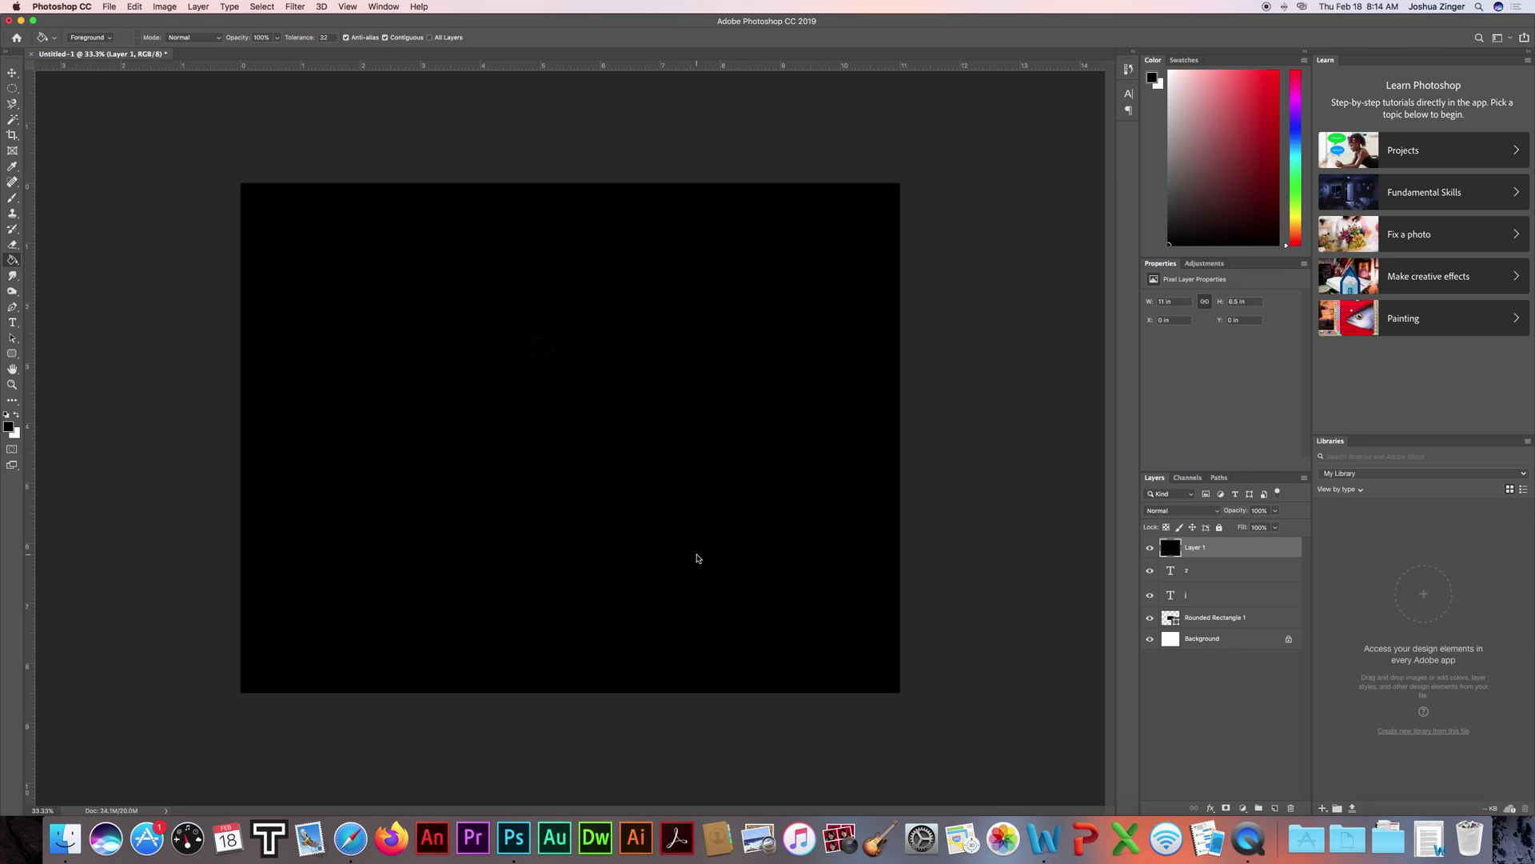
key("super+z")
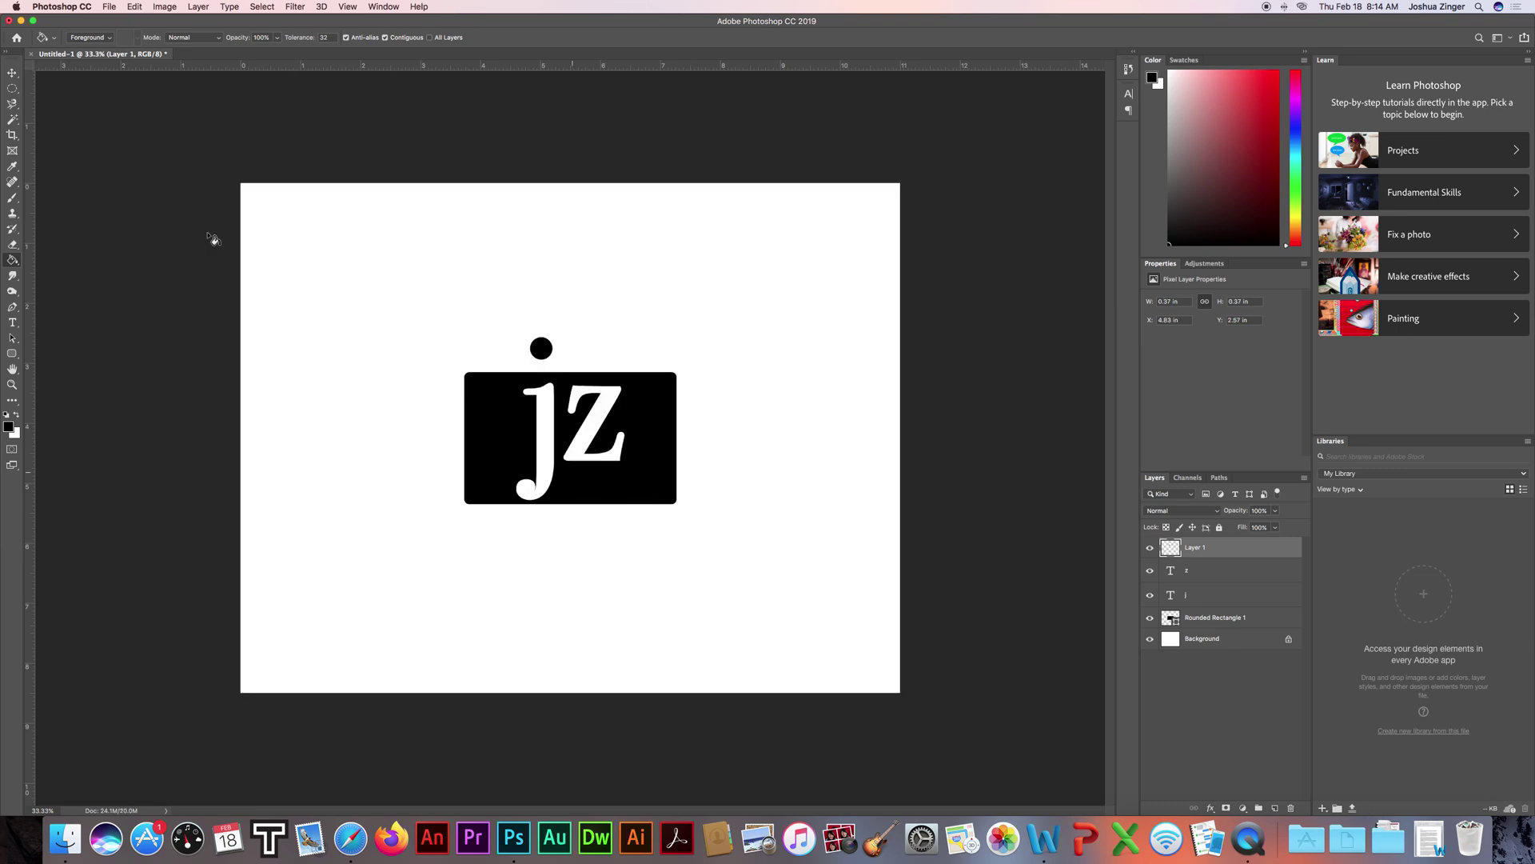
left_click(12, 71)
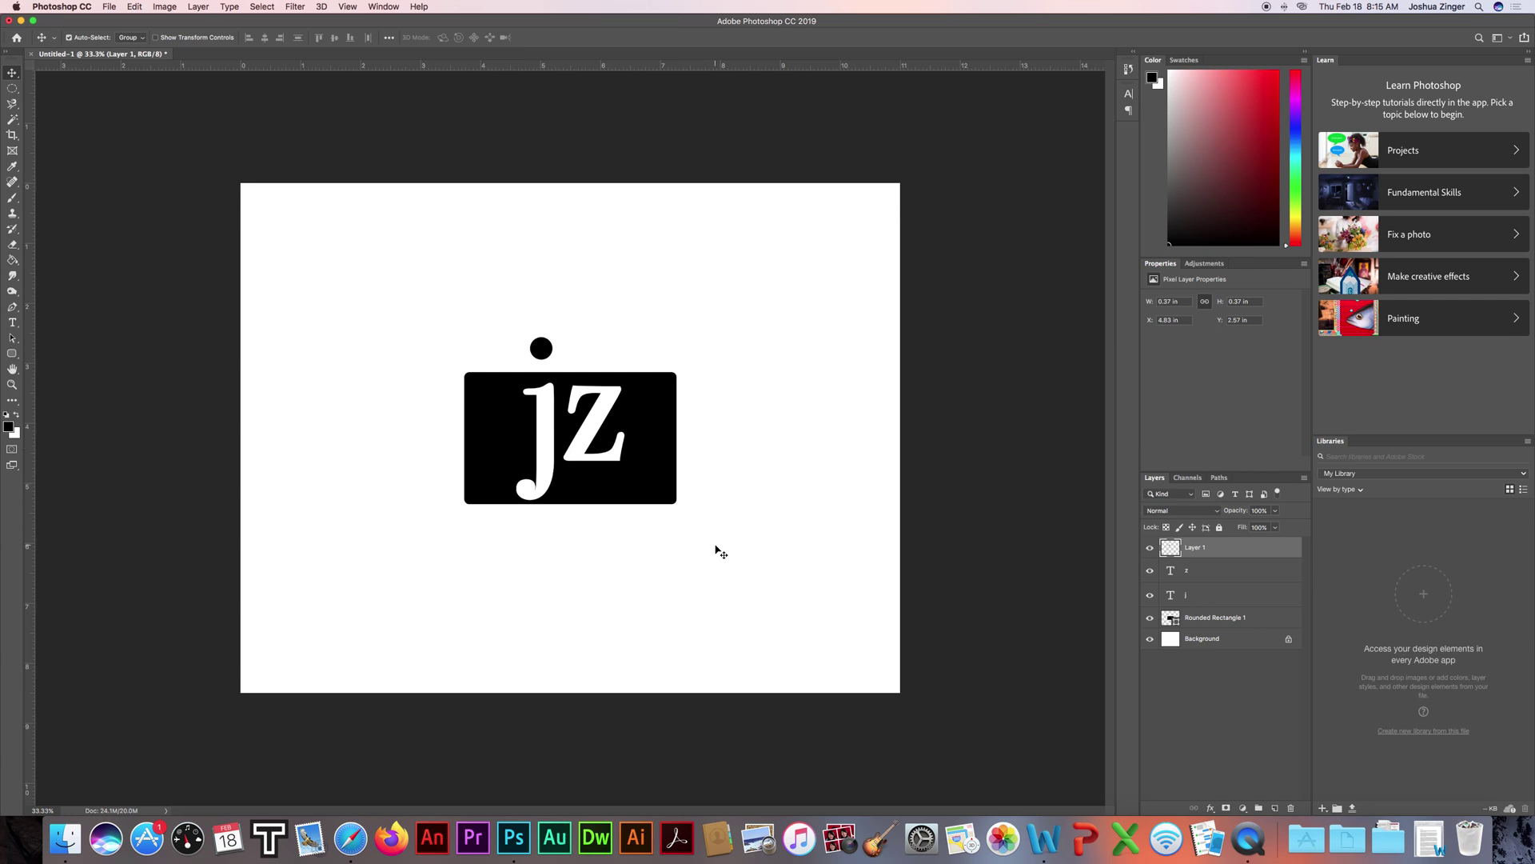
left_click(726, 583)
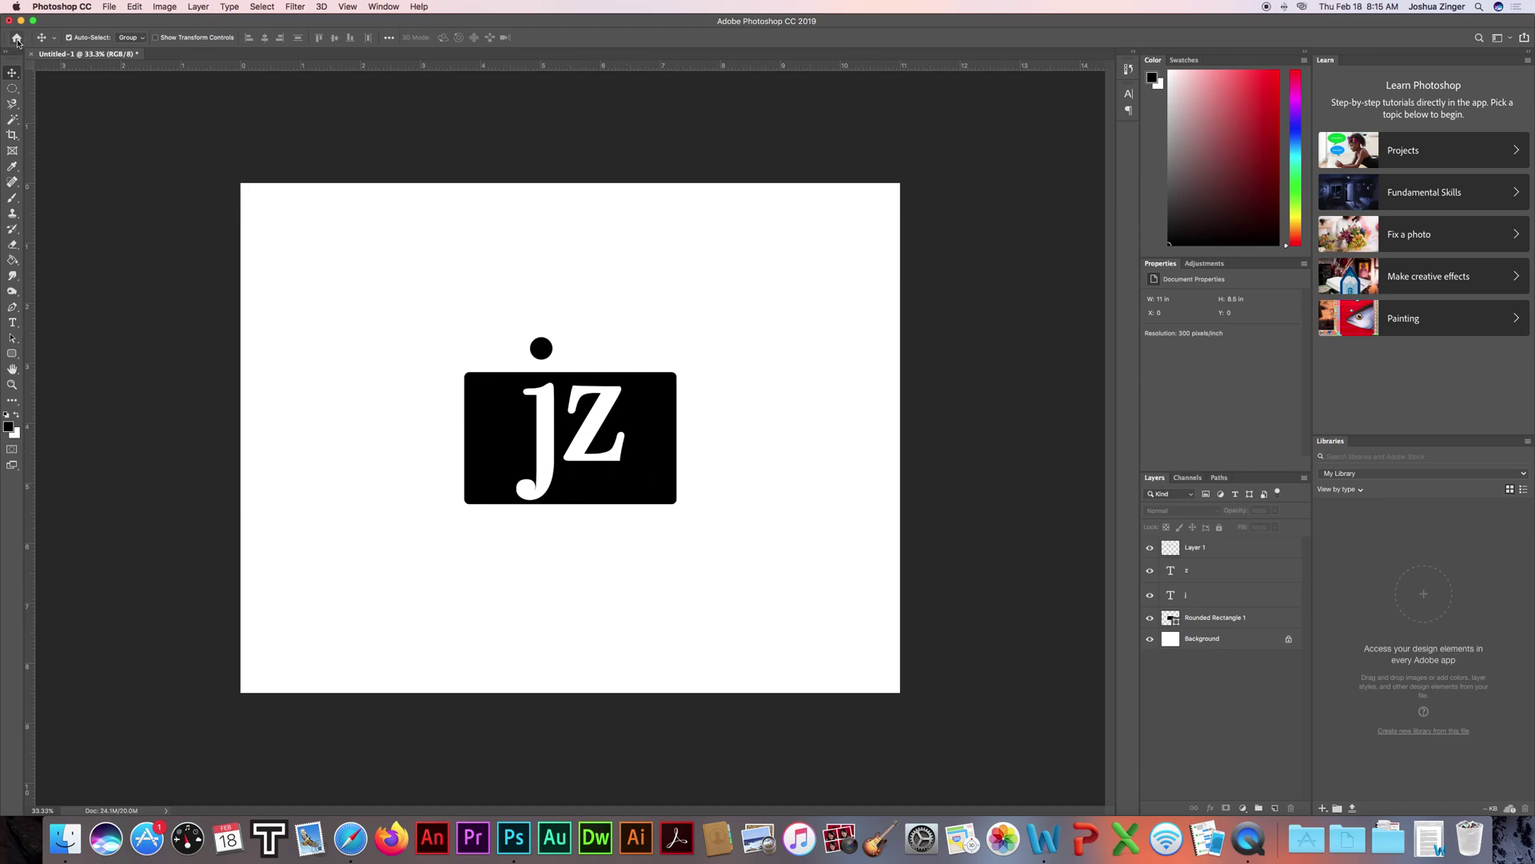
Create a new white 11 × 8.5 in RGB document at 300 pixels/inch and add a text layer with a capital "J".
key("super+n")
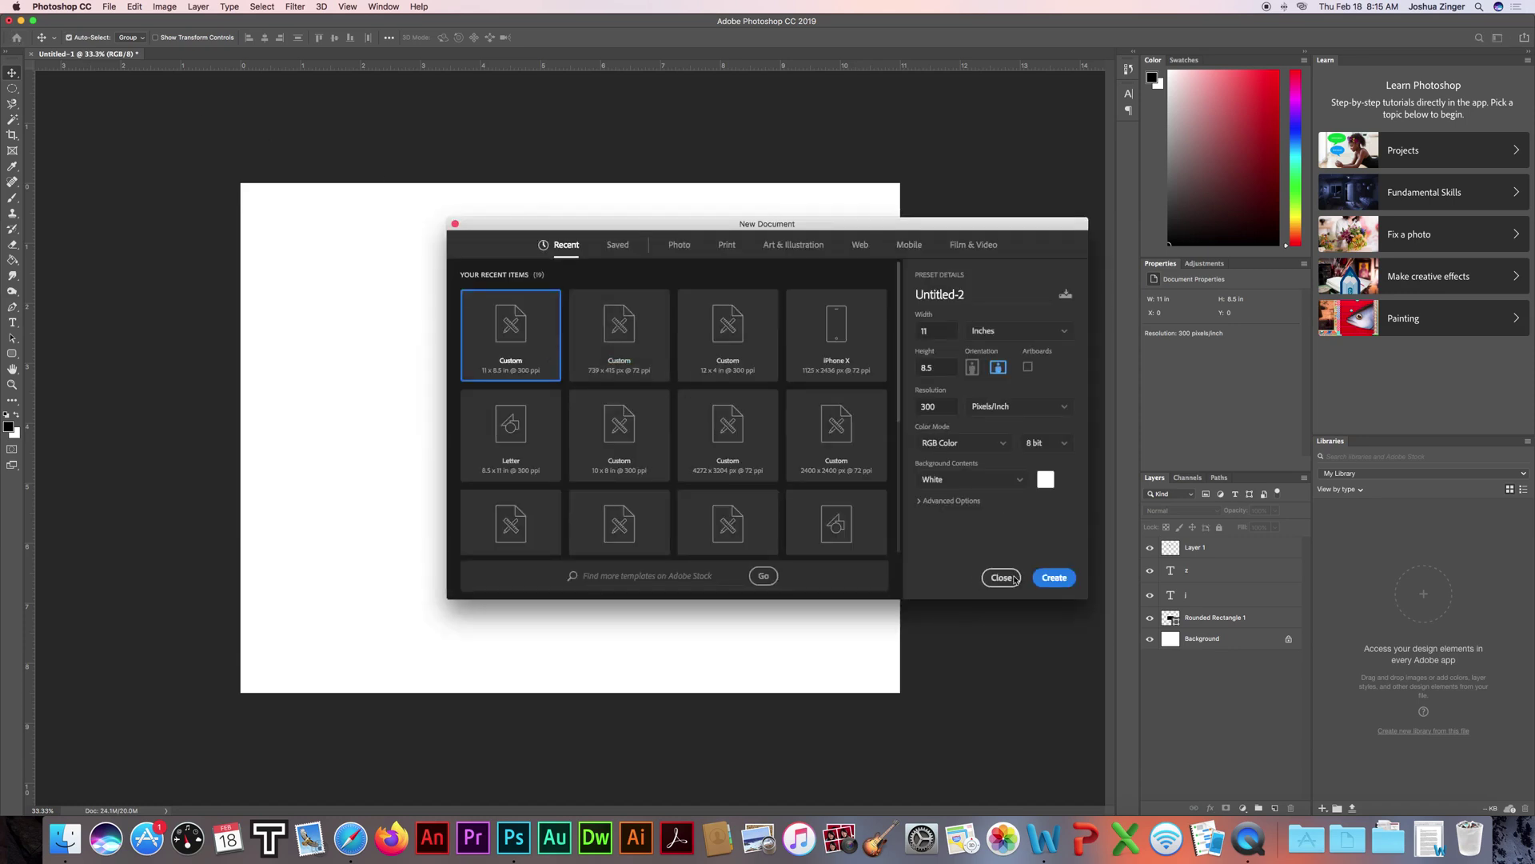
left_click(1048, 582)
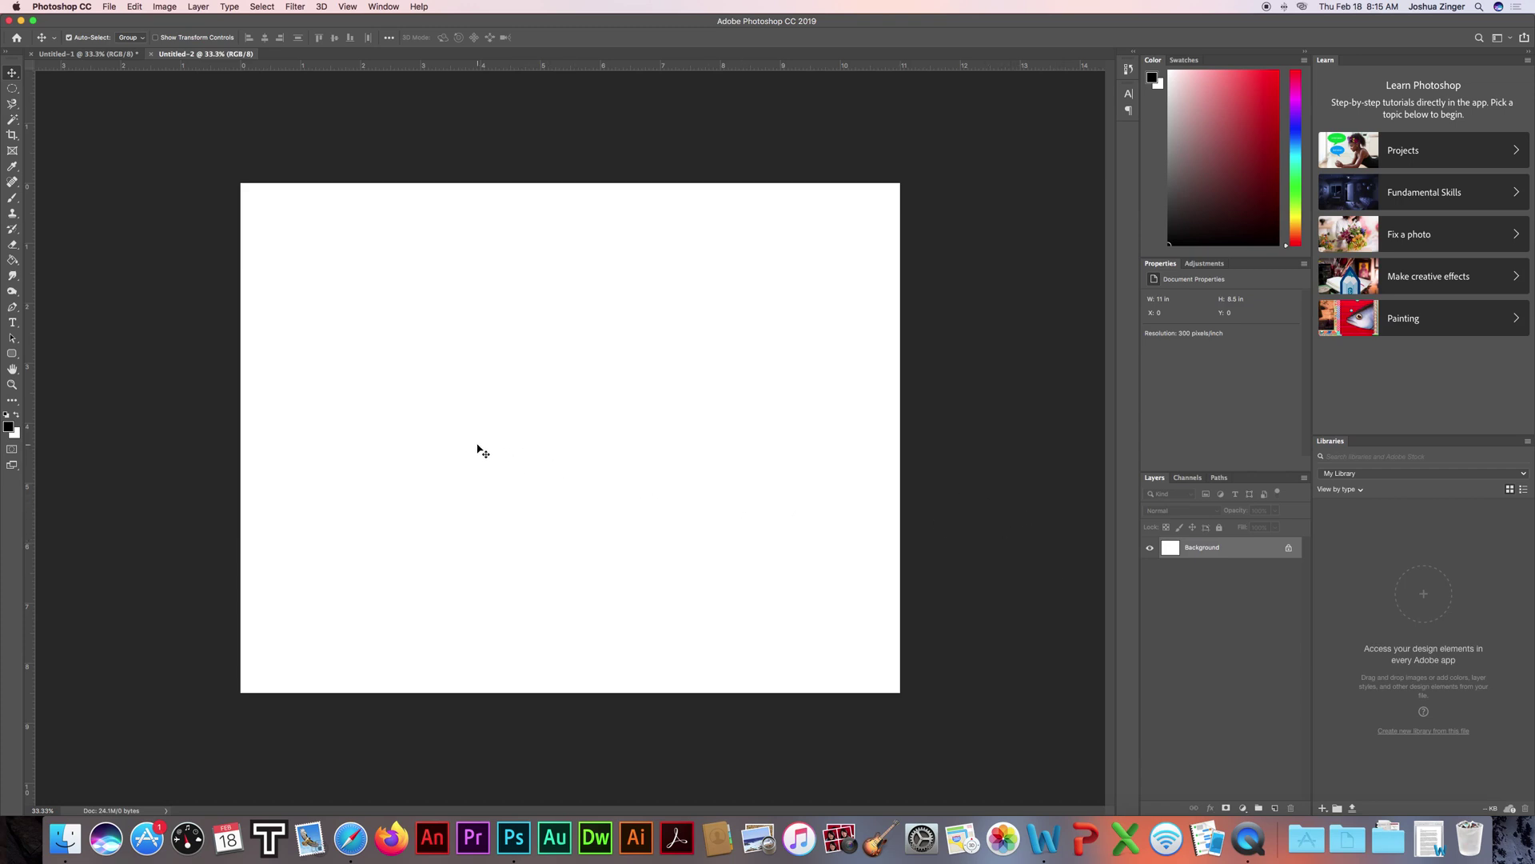
key("t")
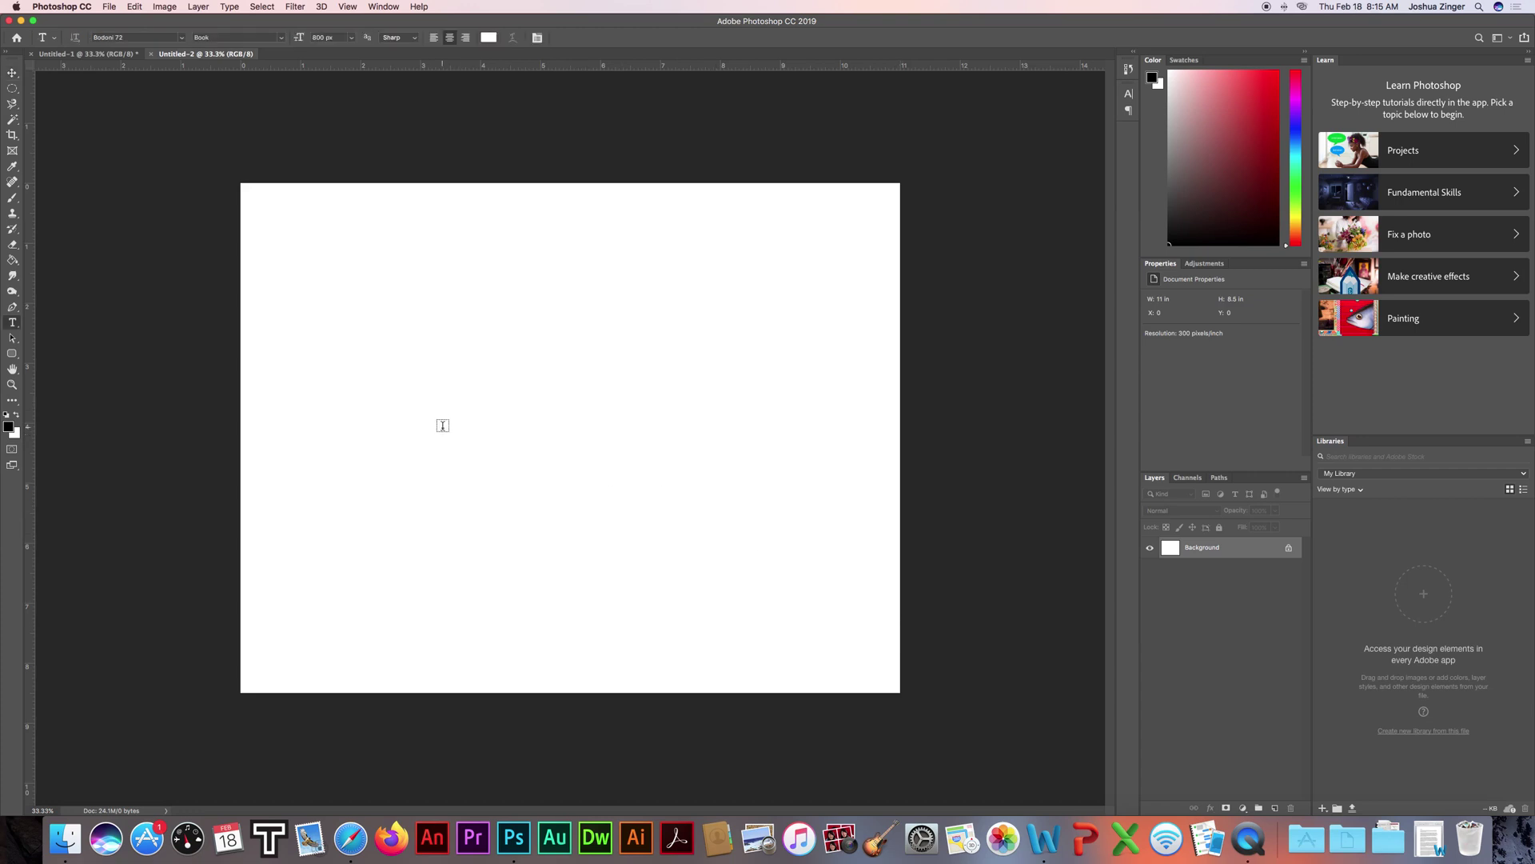
left_click(442, 426)
key("BackSpace")
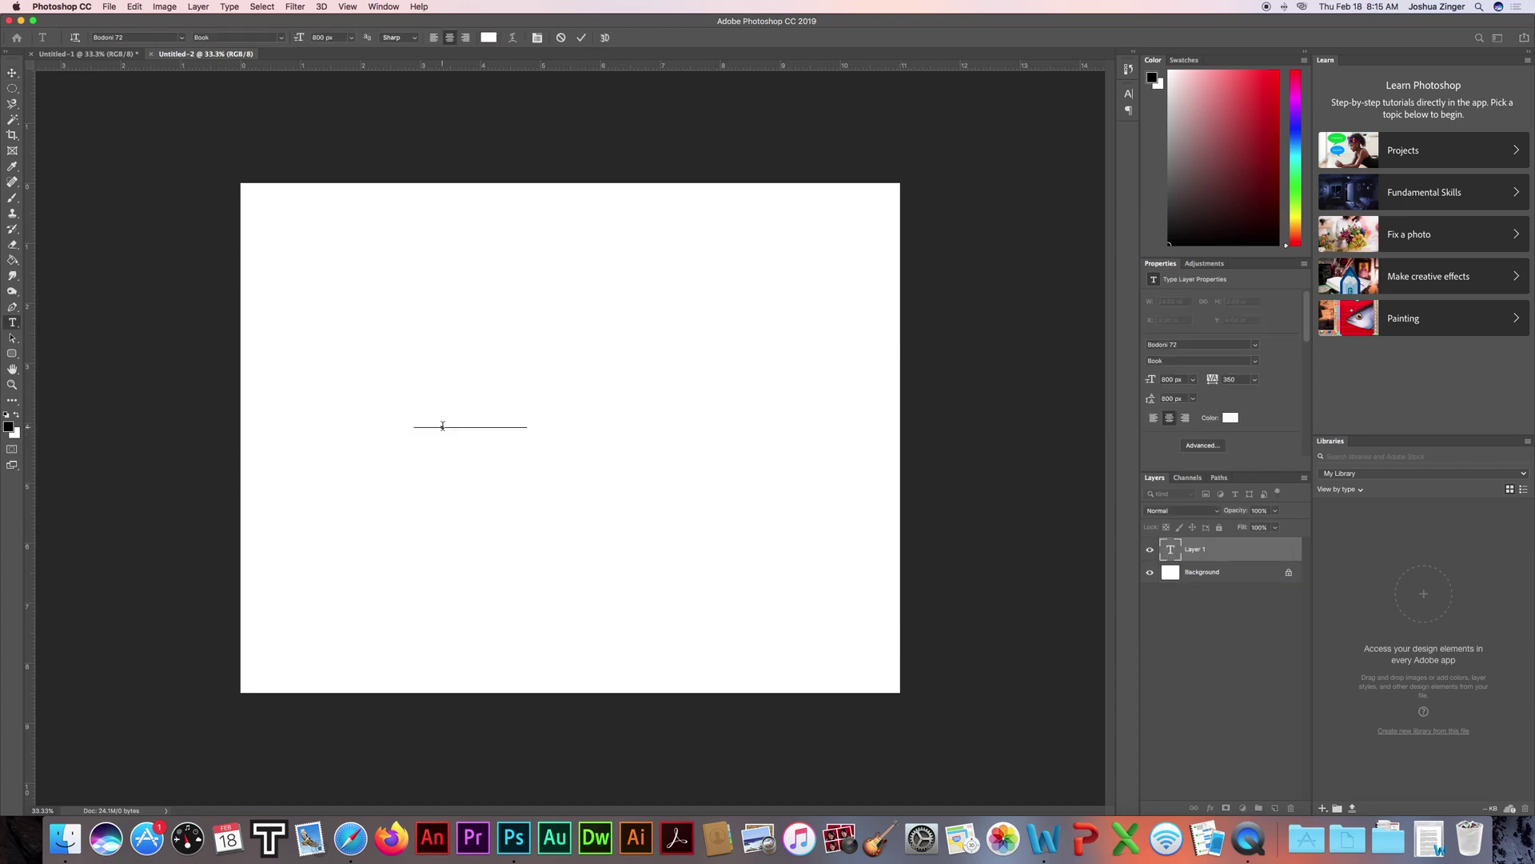
Change the text colour of the "J" to black (000000).
key("super+a")
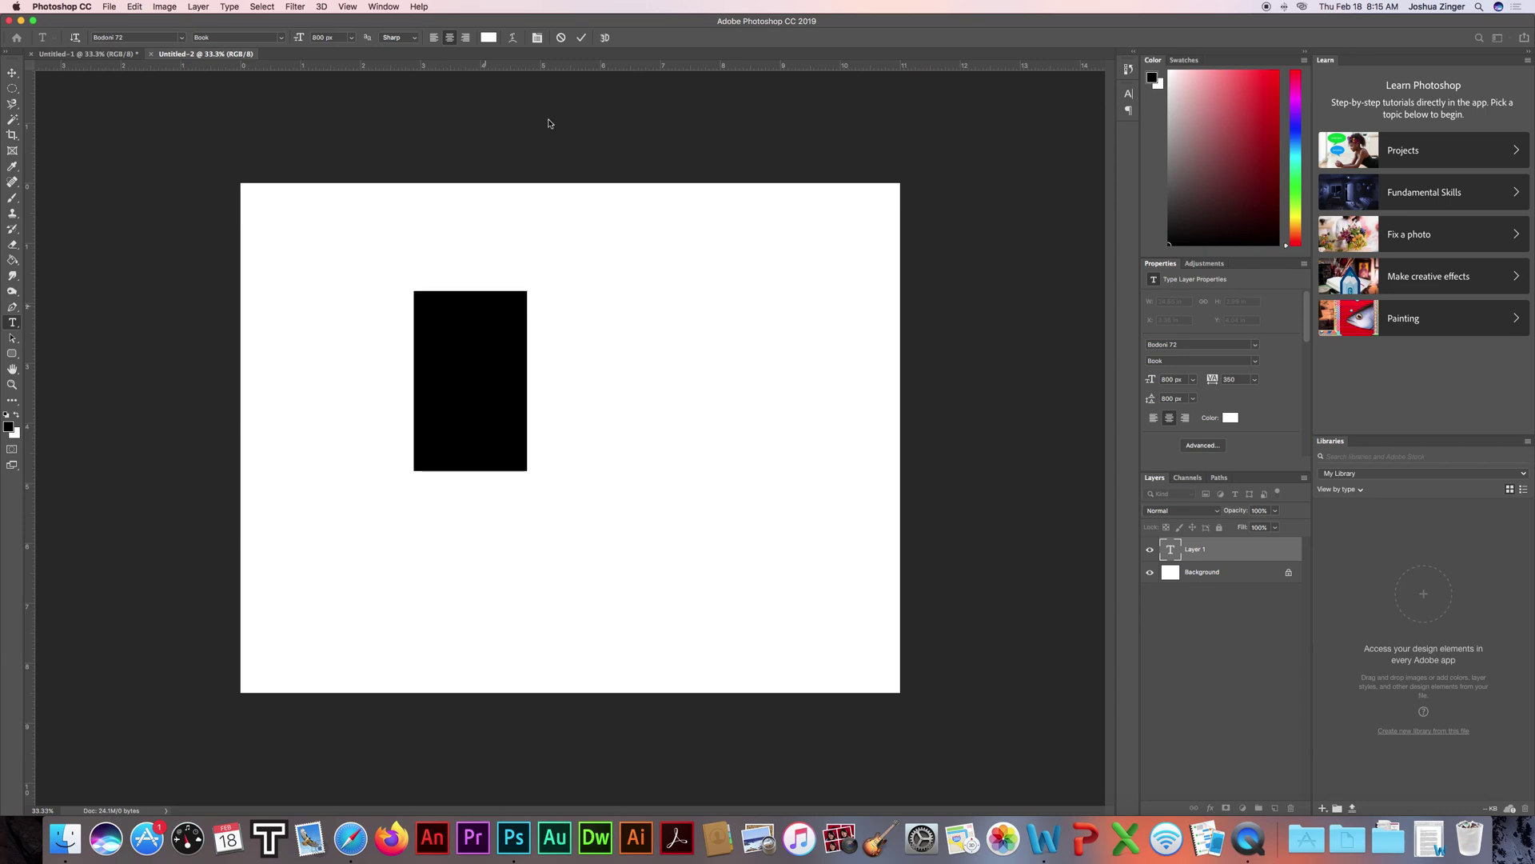
left_click(491, 38)
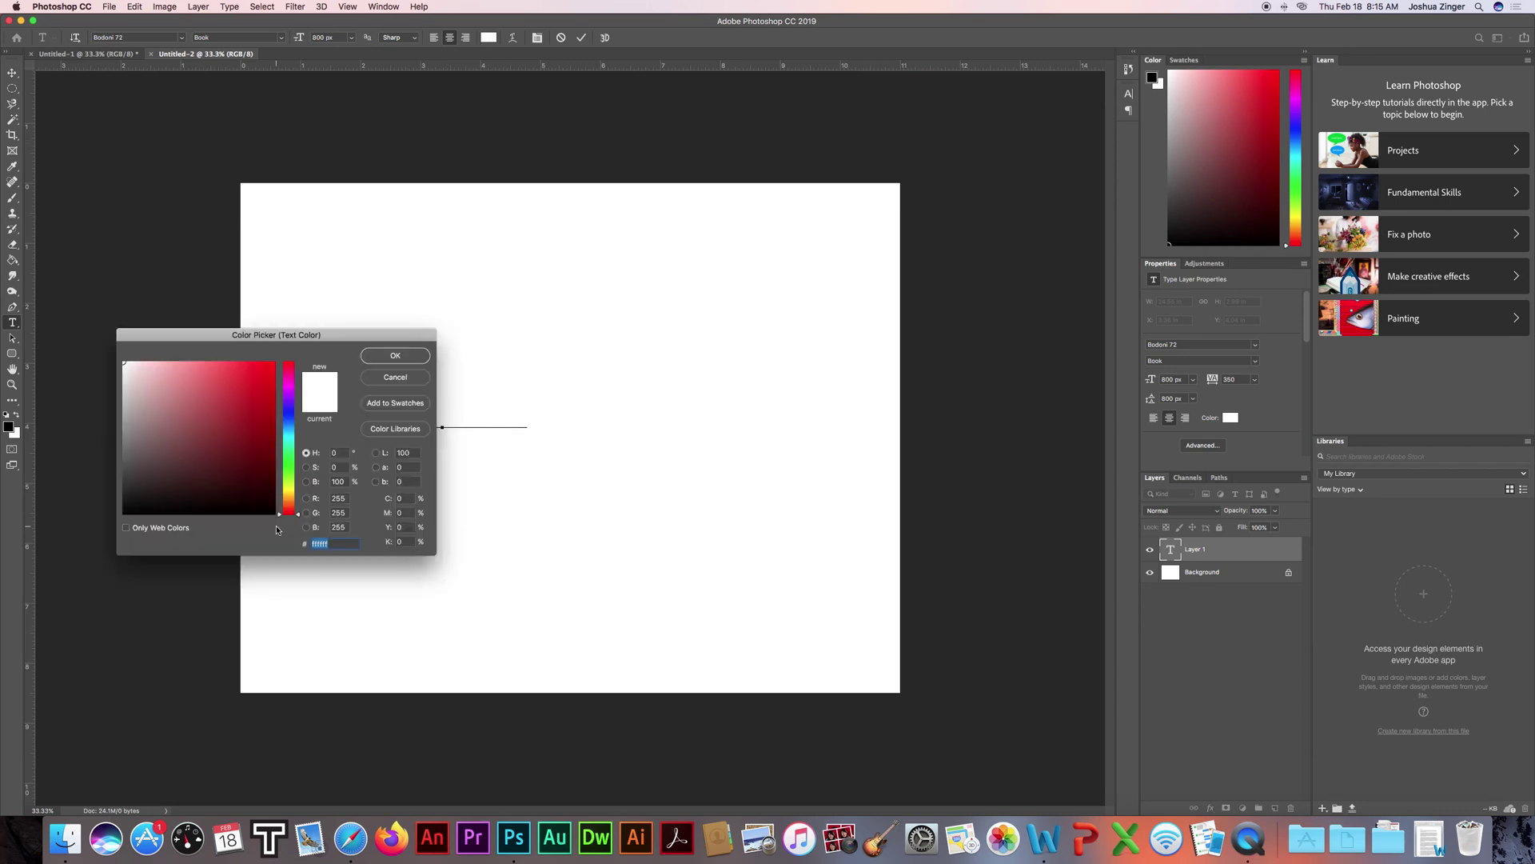
left_click_drag(270, 500, 280, 544)
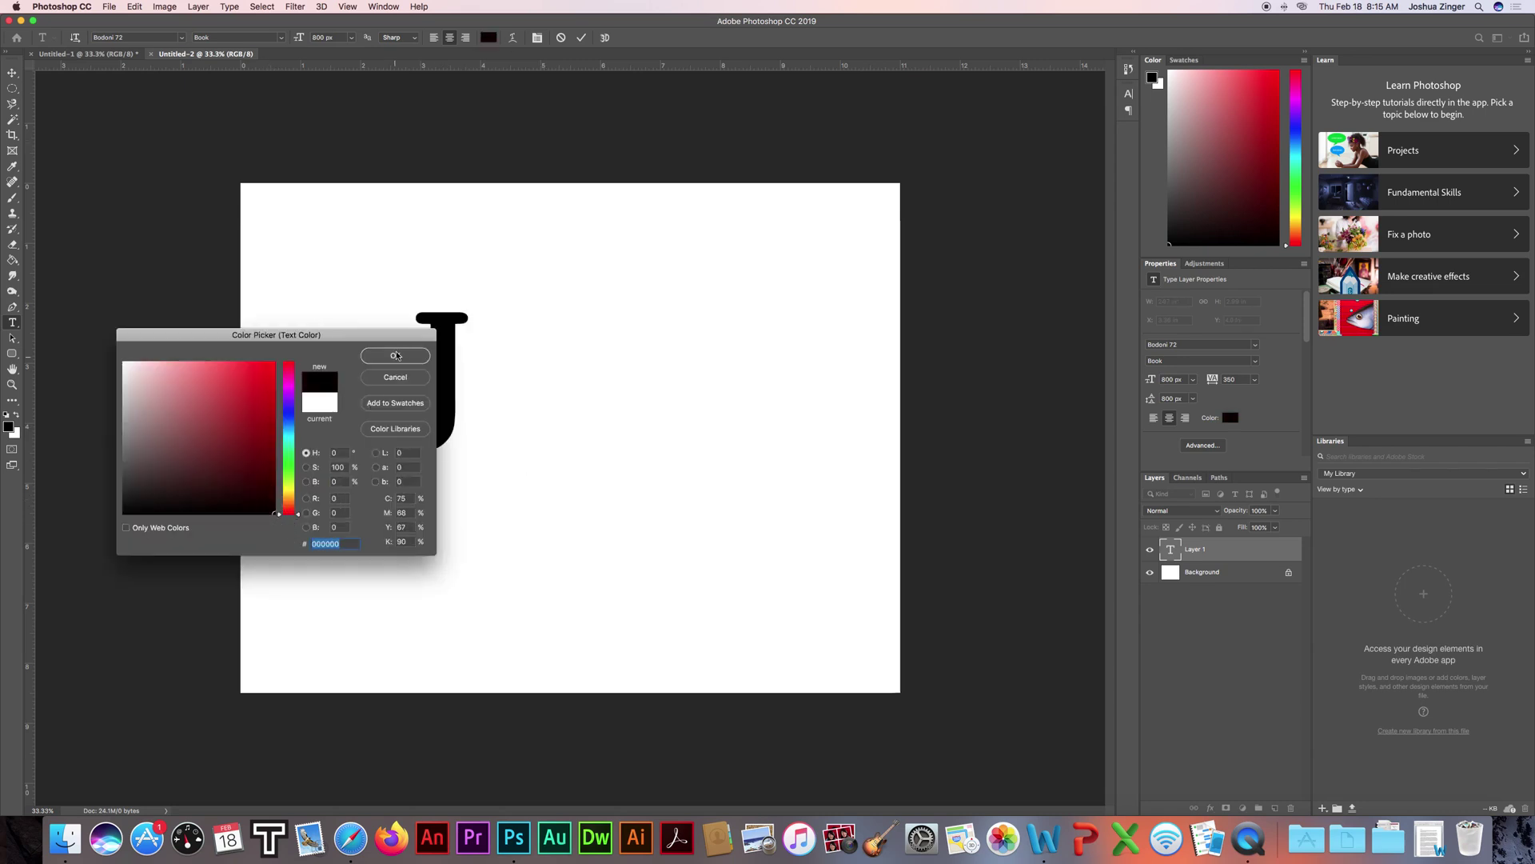
left_click(395, 357)
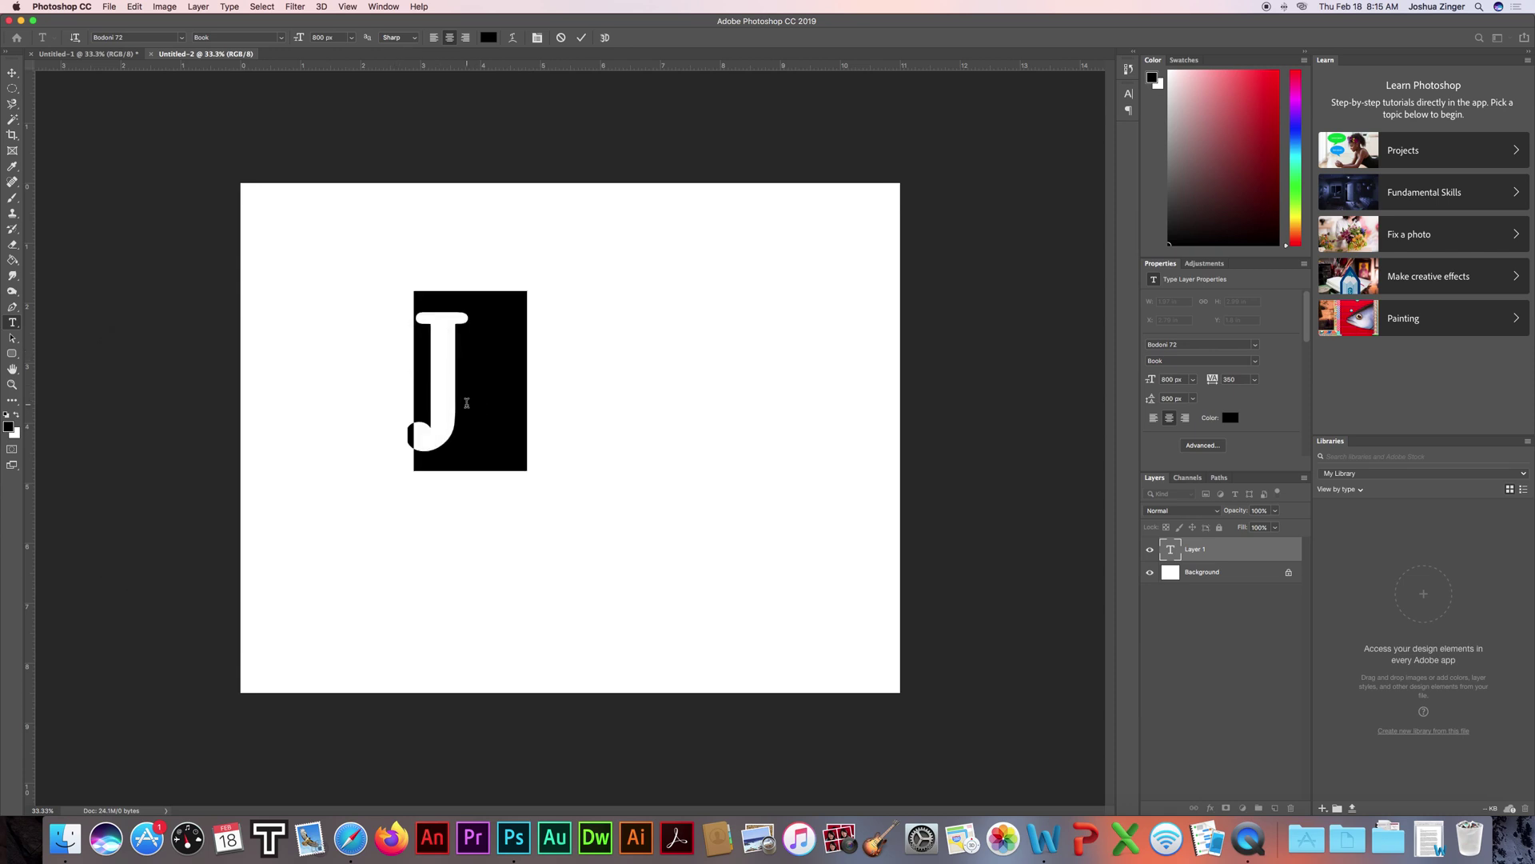
left_click(467, 403)
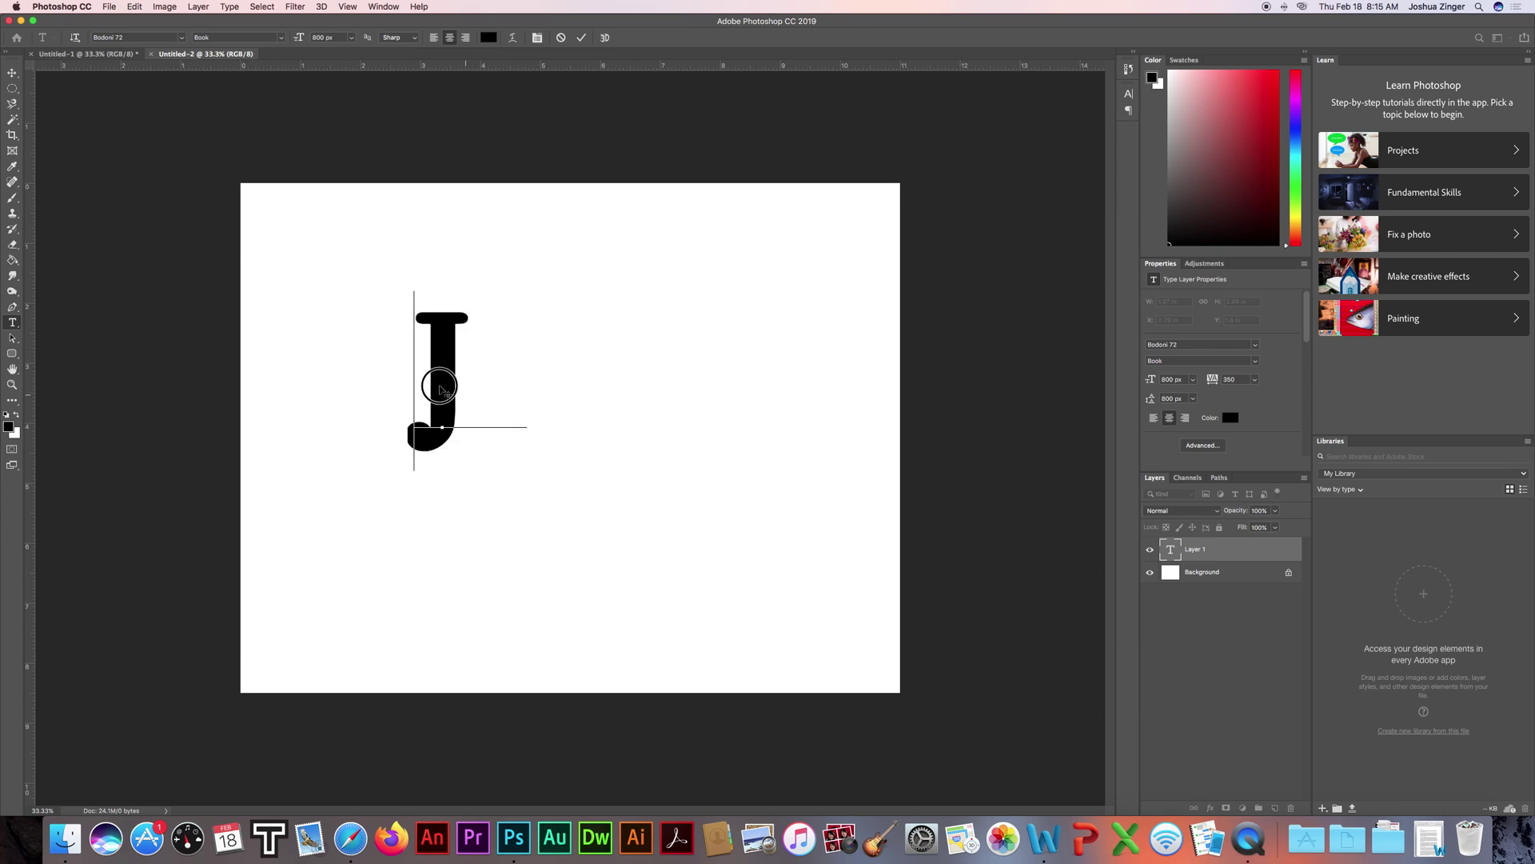
Set the font of the "J" to Skia Regular and move the letter to mid-height, slightly left of the canvas centre.
double_click(473, 394)
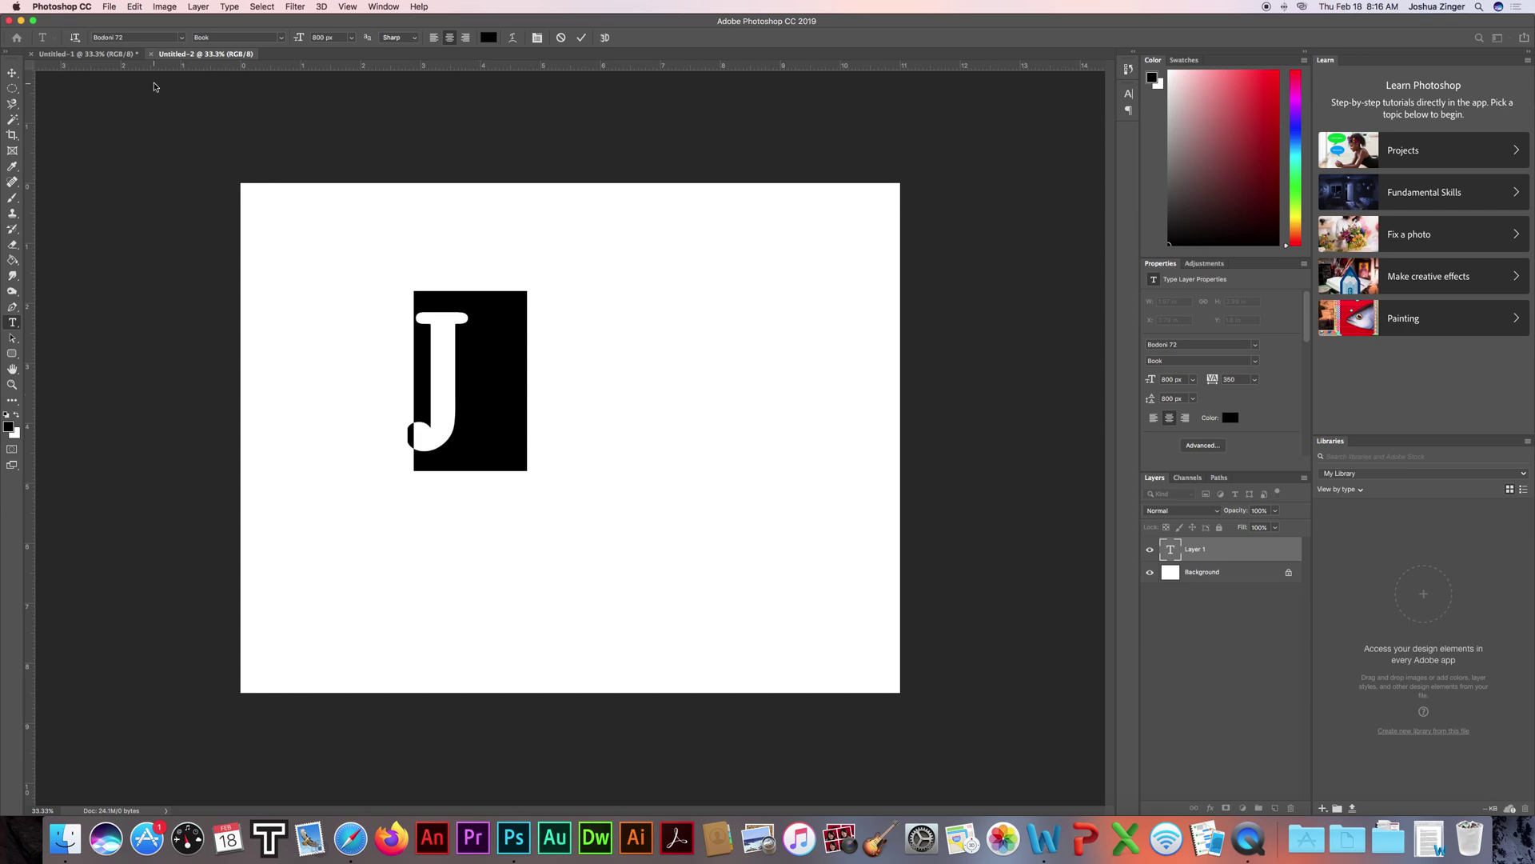
left_click(182, 38)
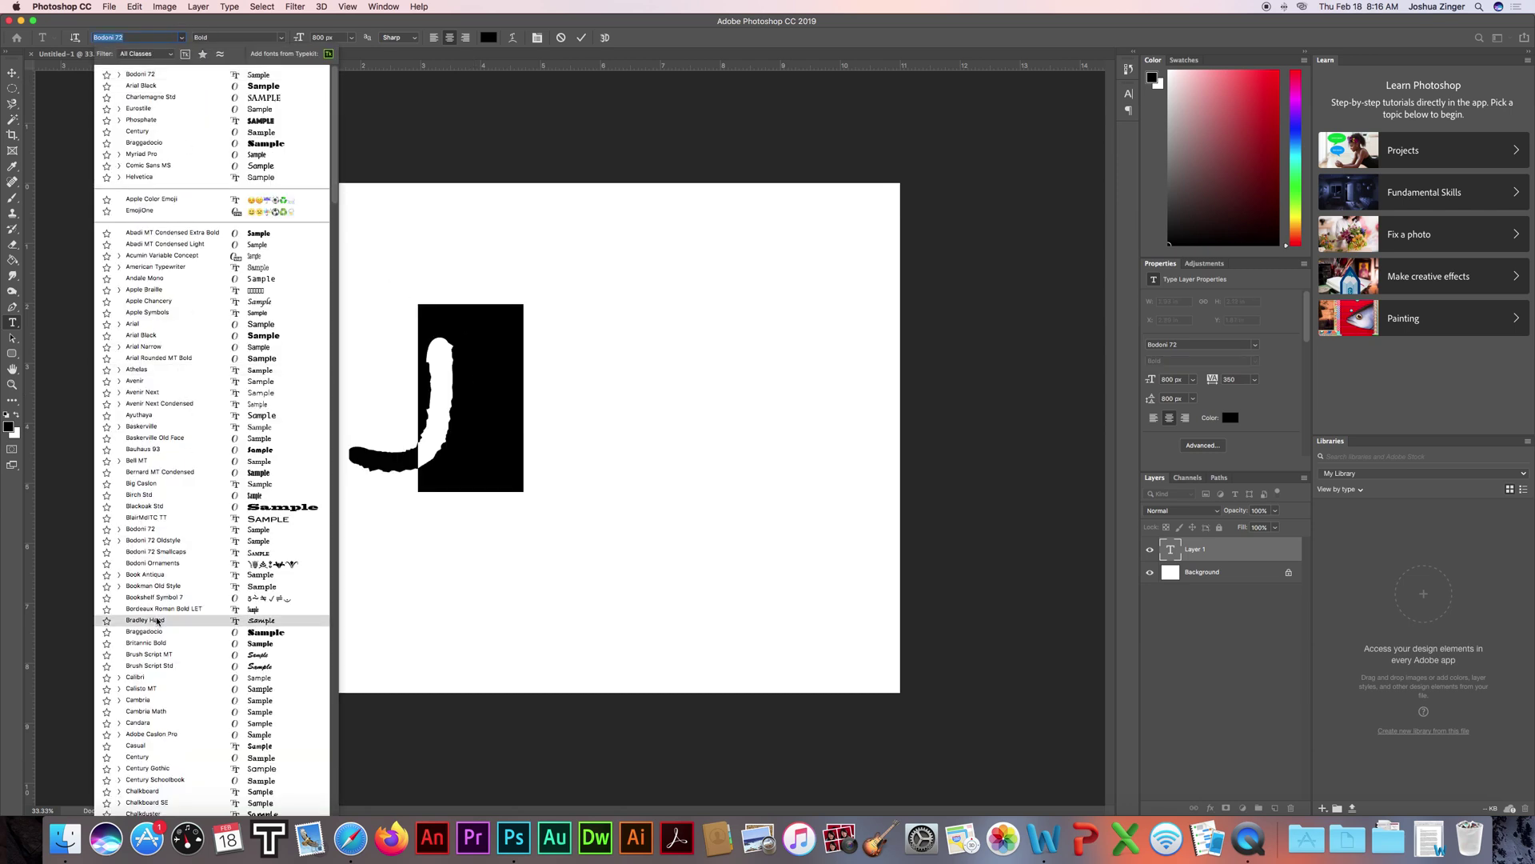
scroll(165, 624, "down", 10)
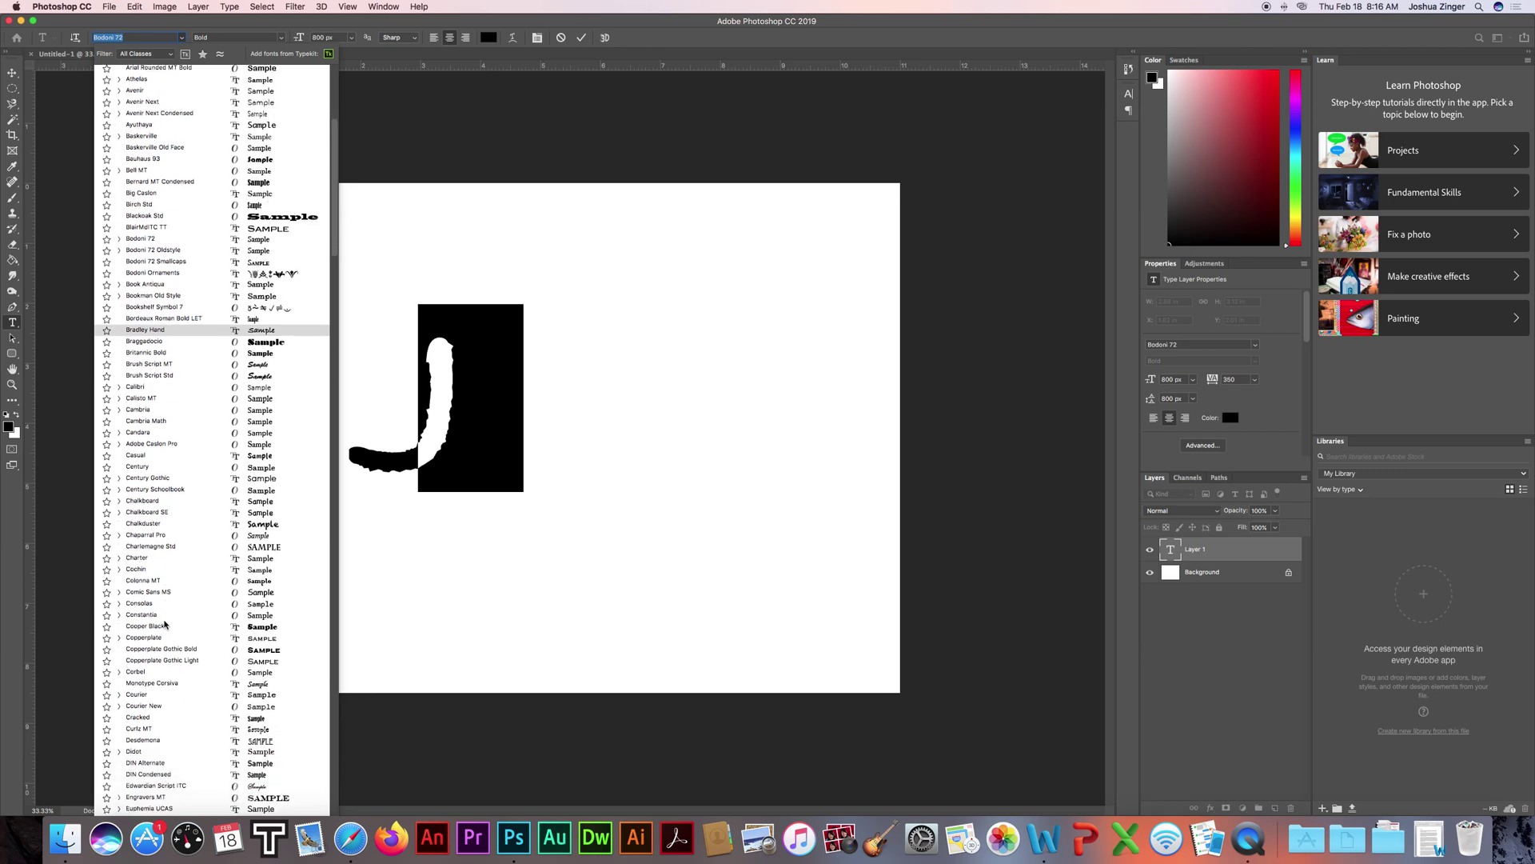
scroll(171, 628, "down", 7)
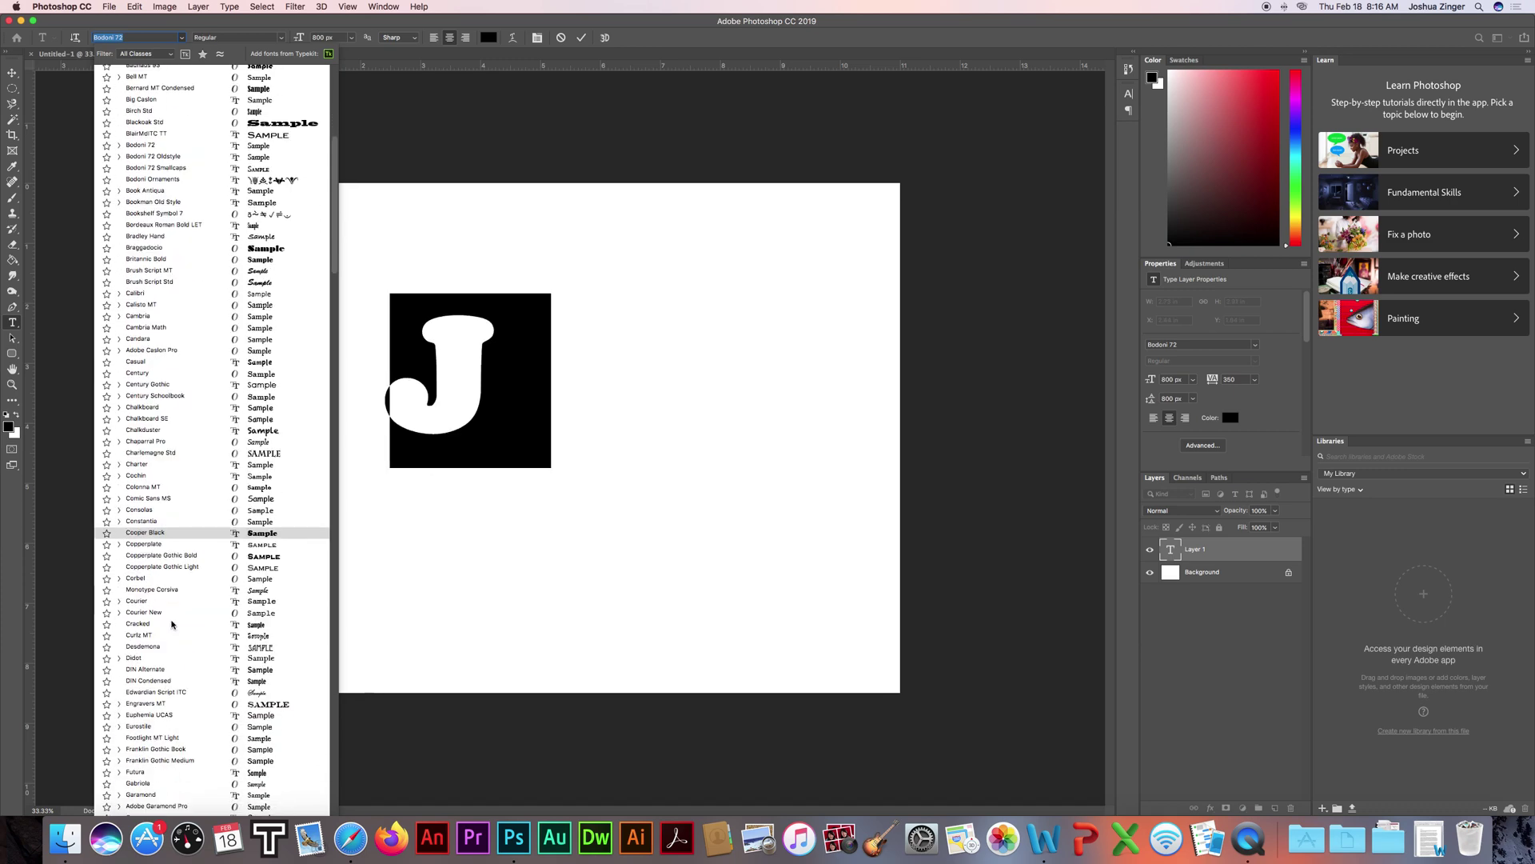
scroll(172, 623, "down", 12)
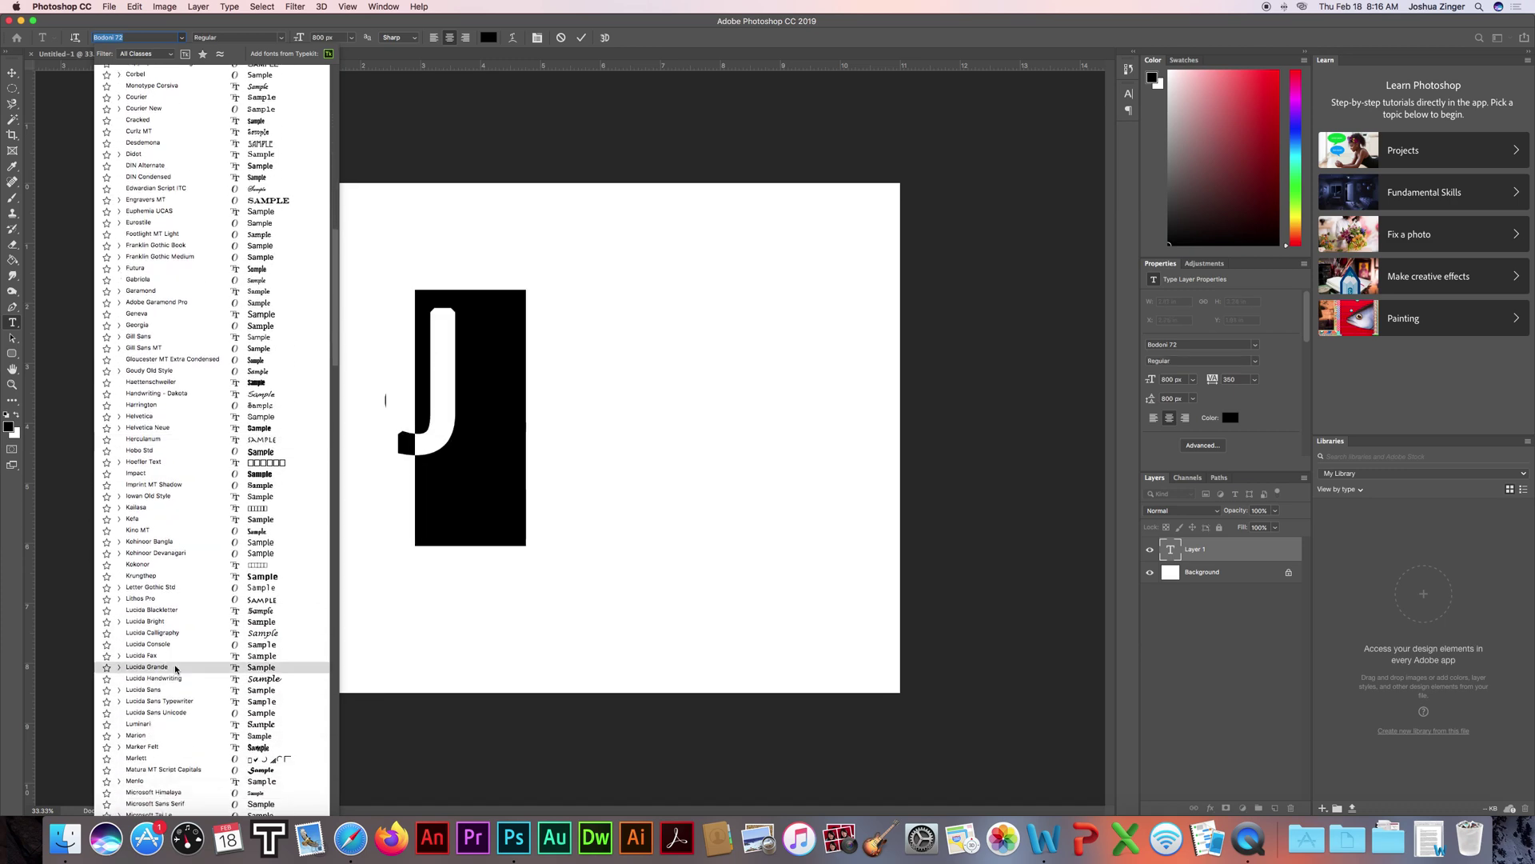
scroll(175, 669, "down", 9)
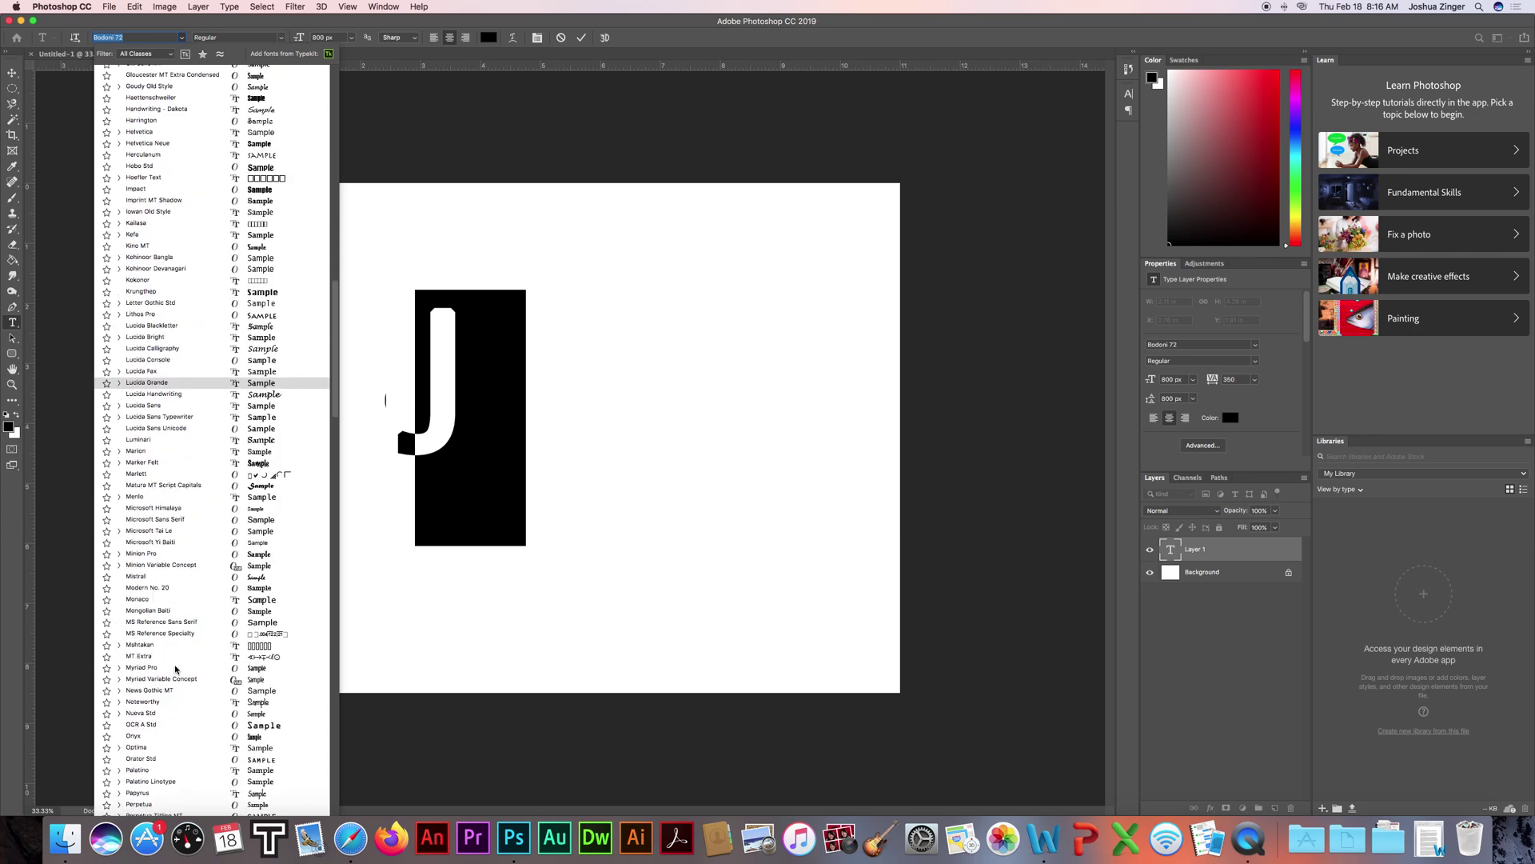
scroll(186, 672, "down", 5)
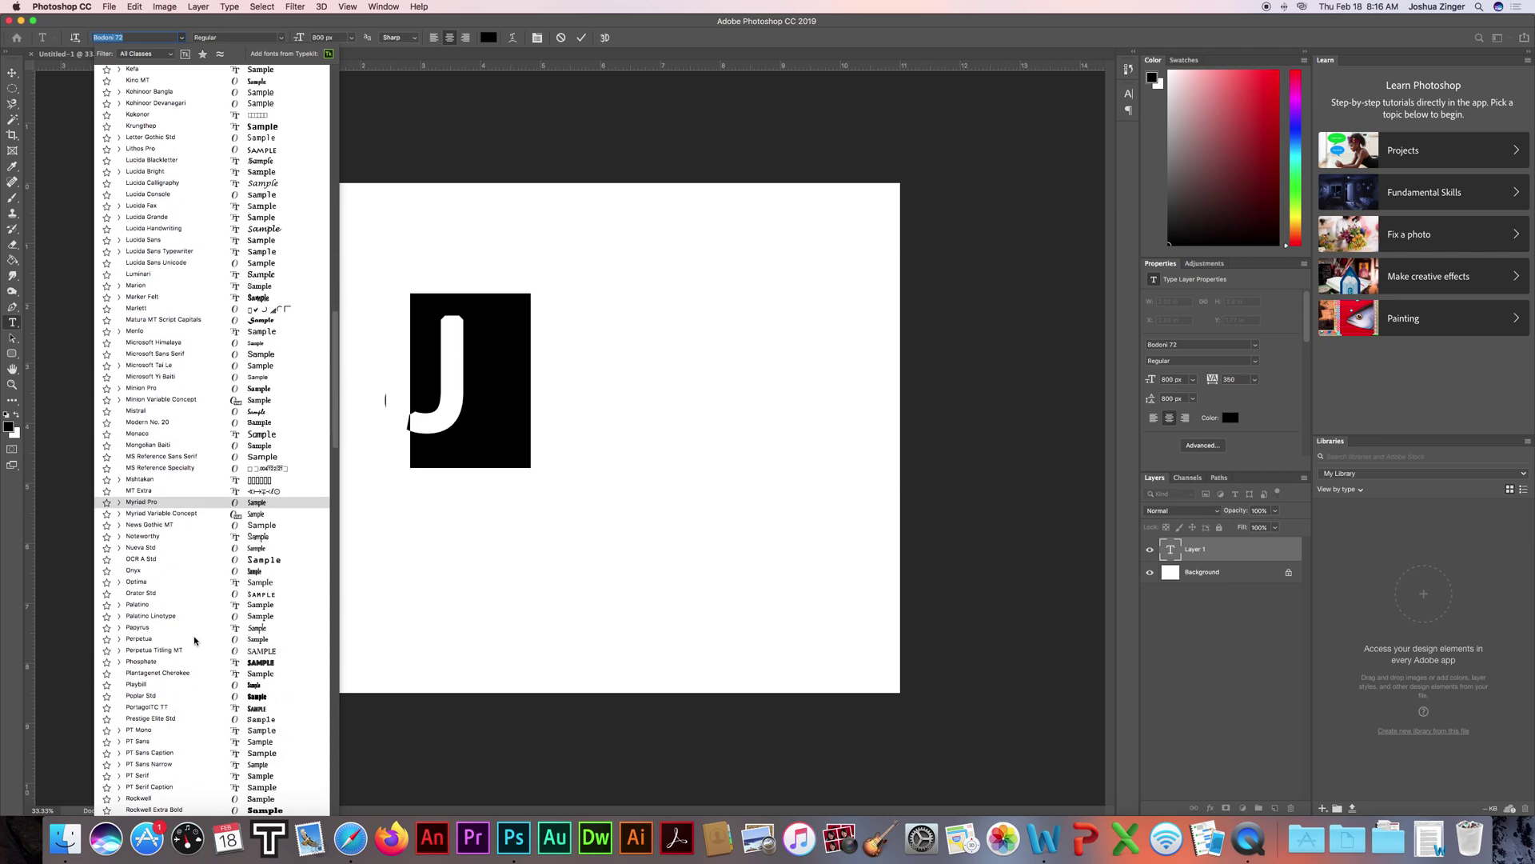
scroll(192, 653, "down", 6)
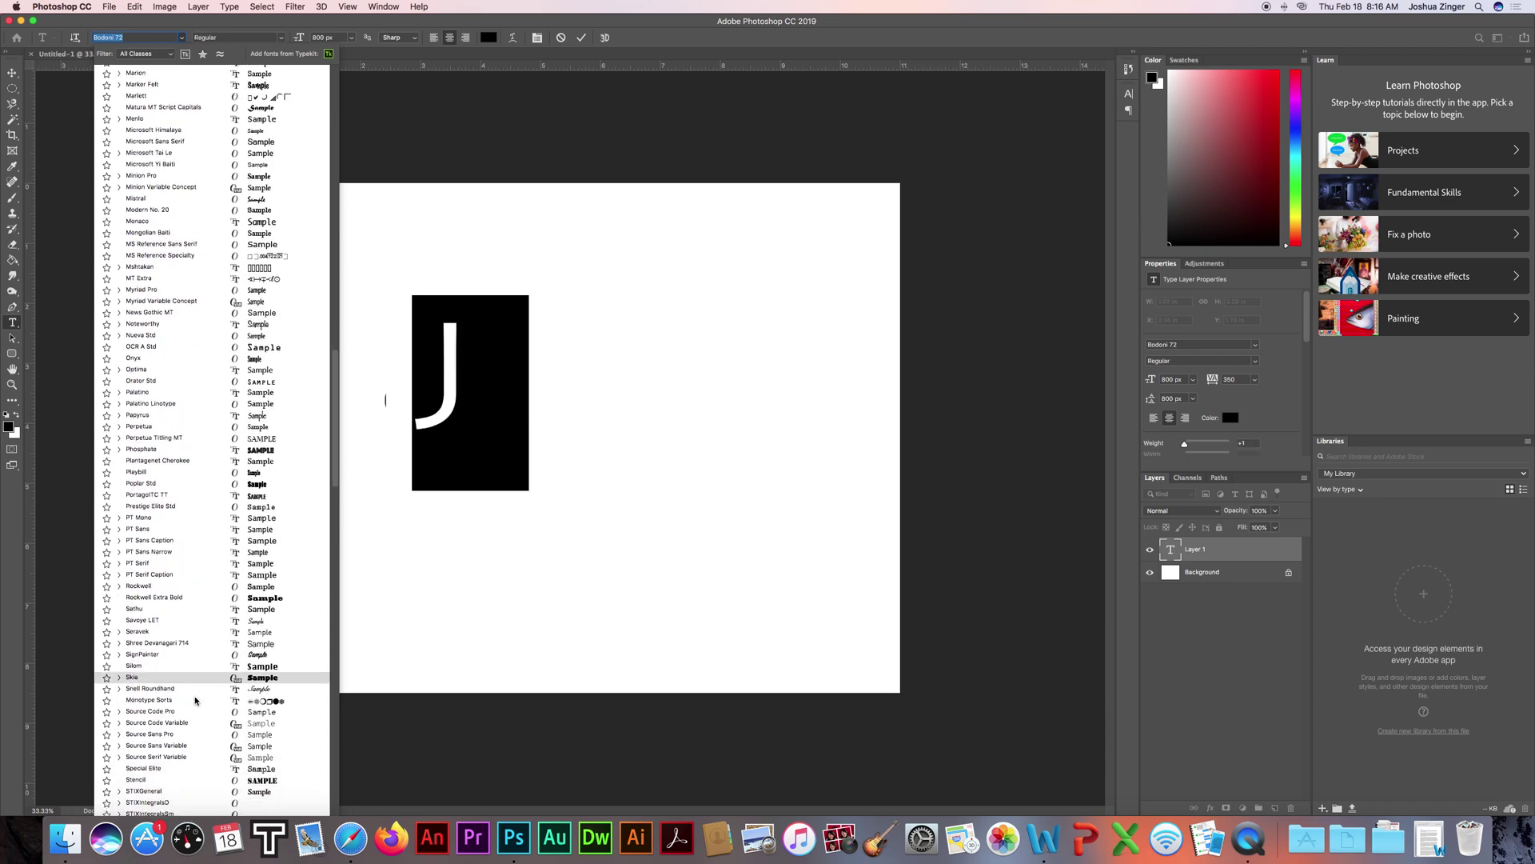
scroll(195, 701, "down", 3)
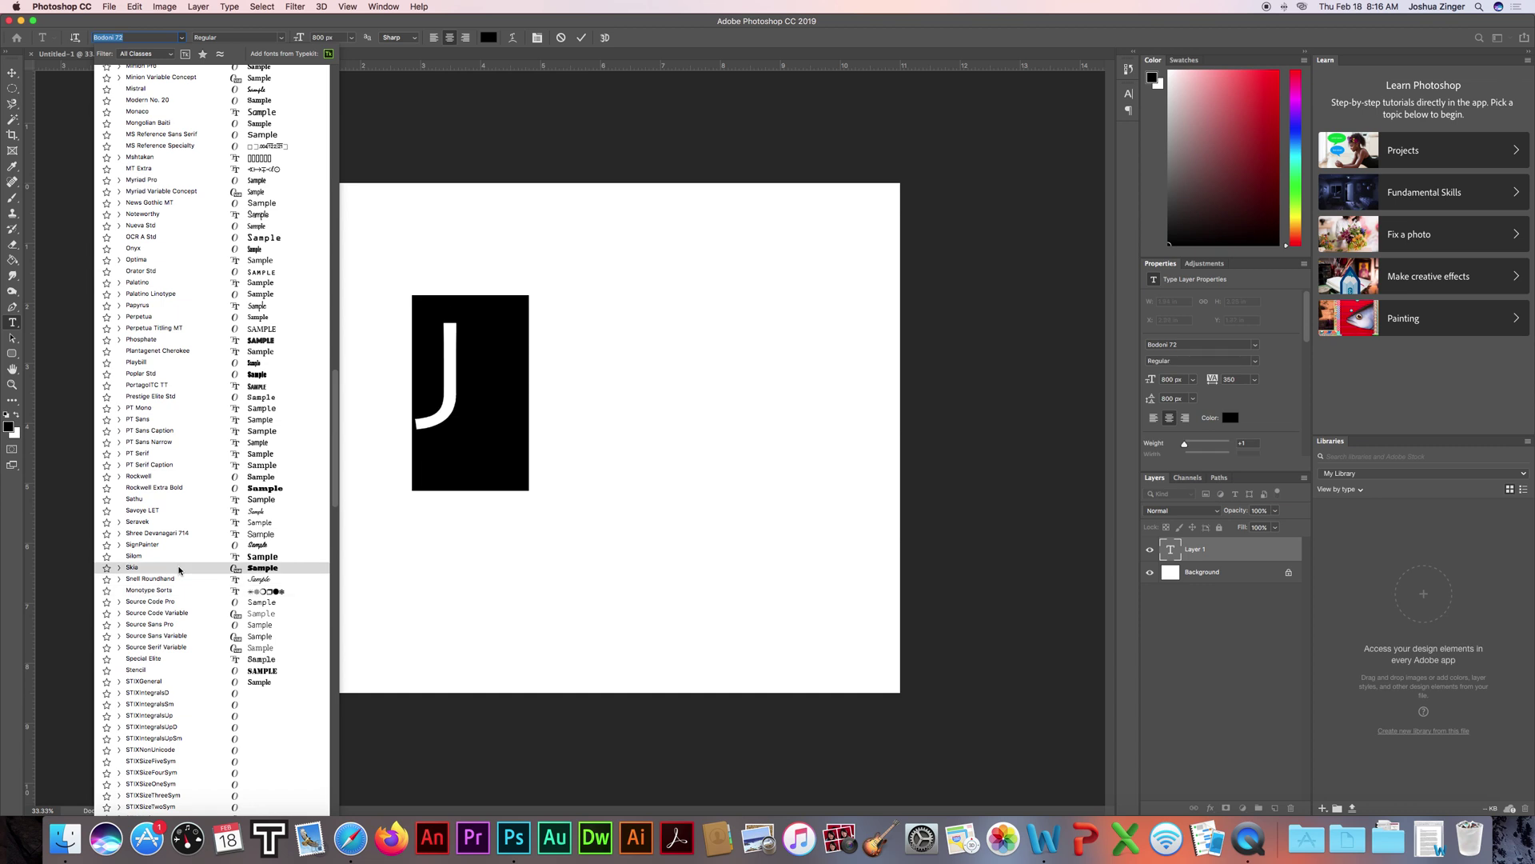
left_click(179, 570)
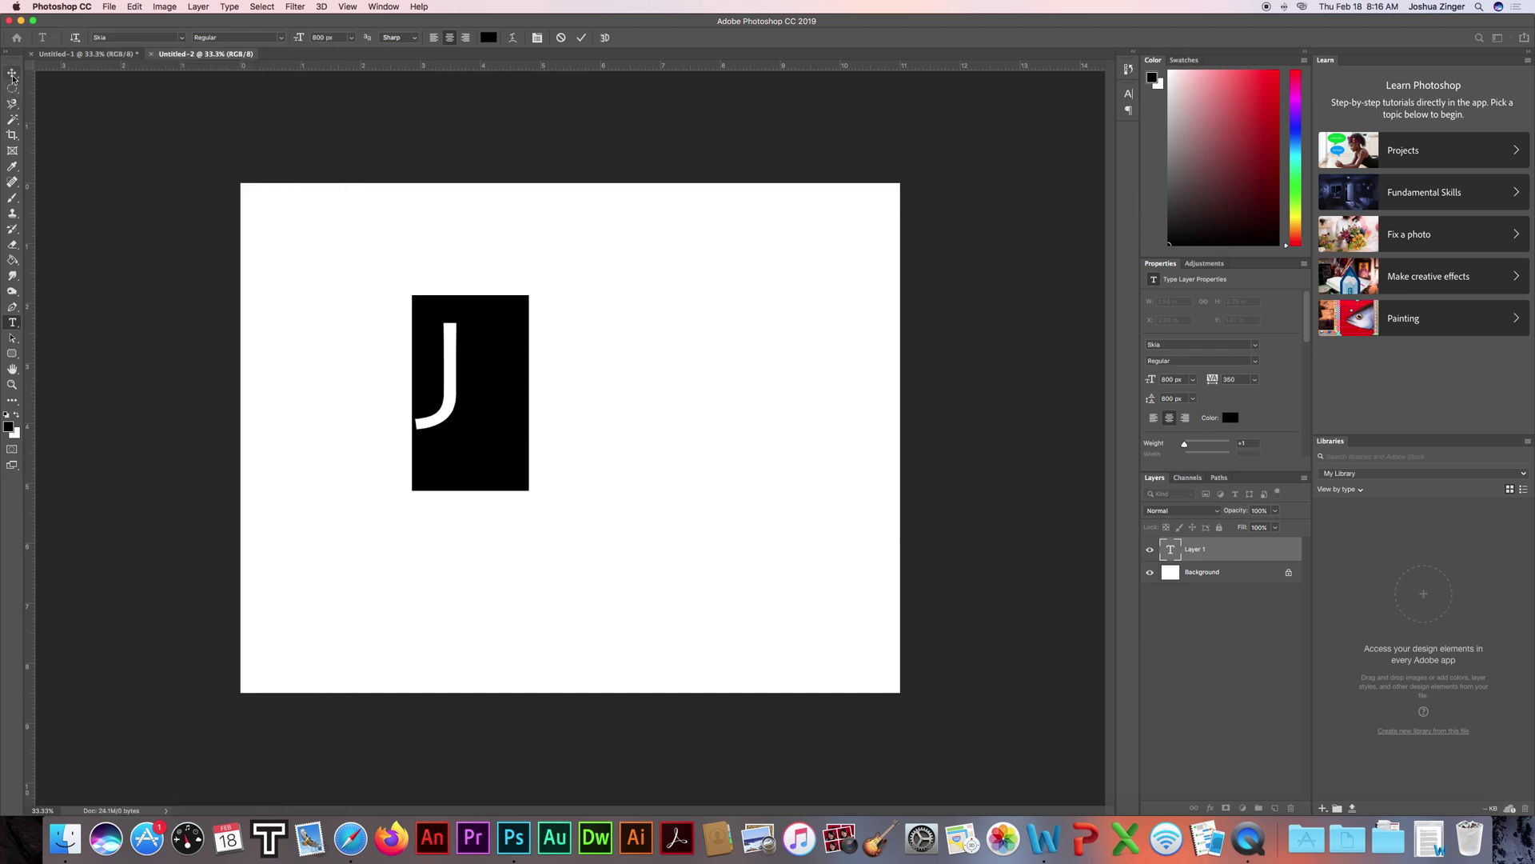
left_click(14, 74)
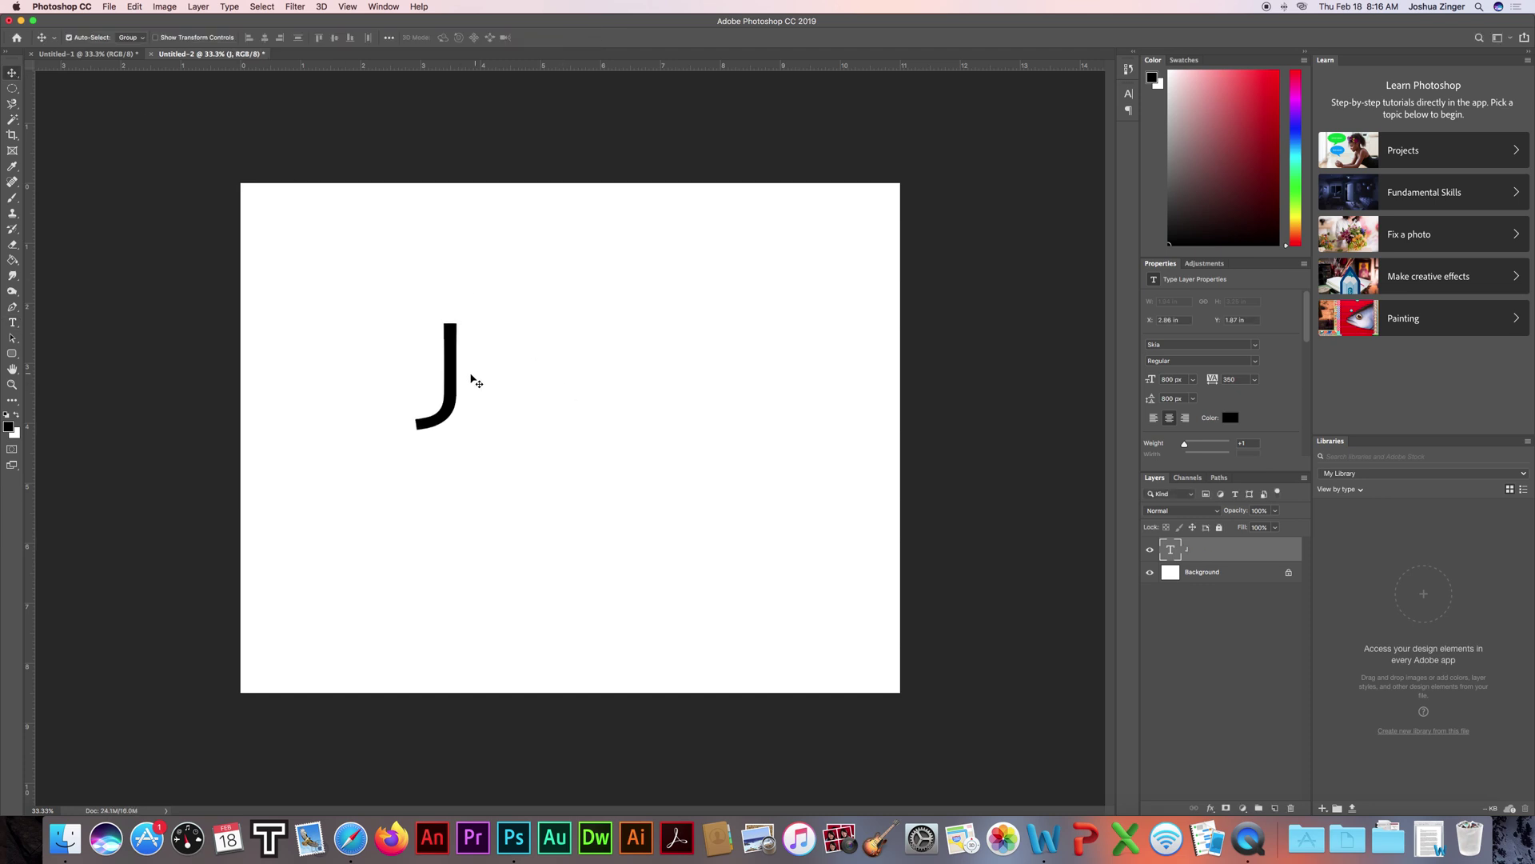
left_click_drag(454, 386, 499, 444)
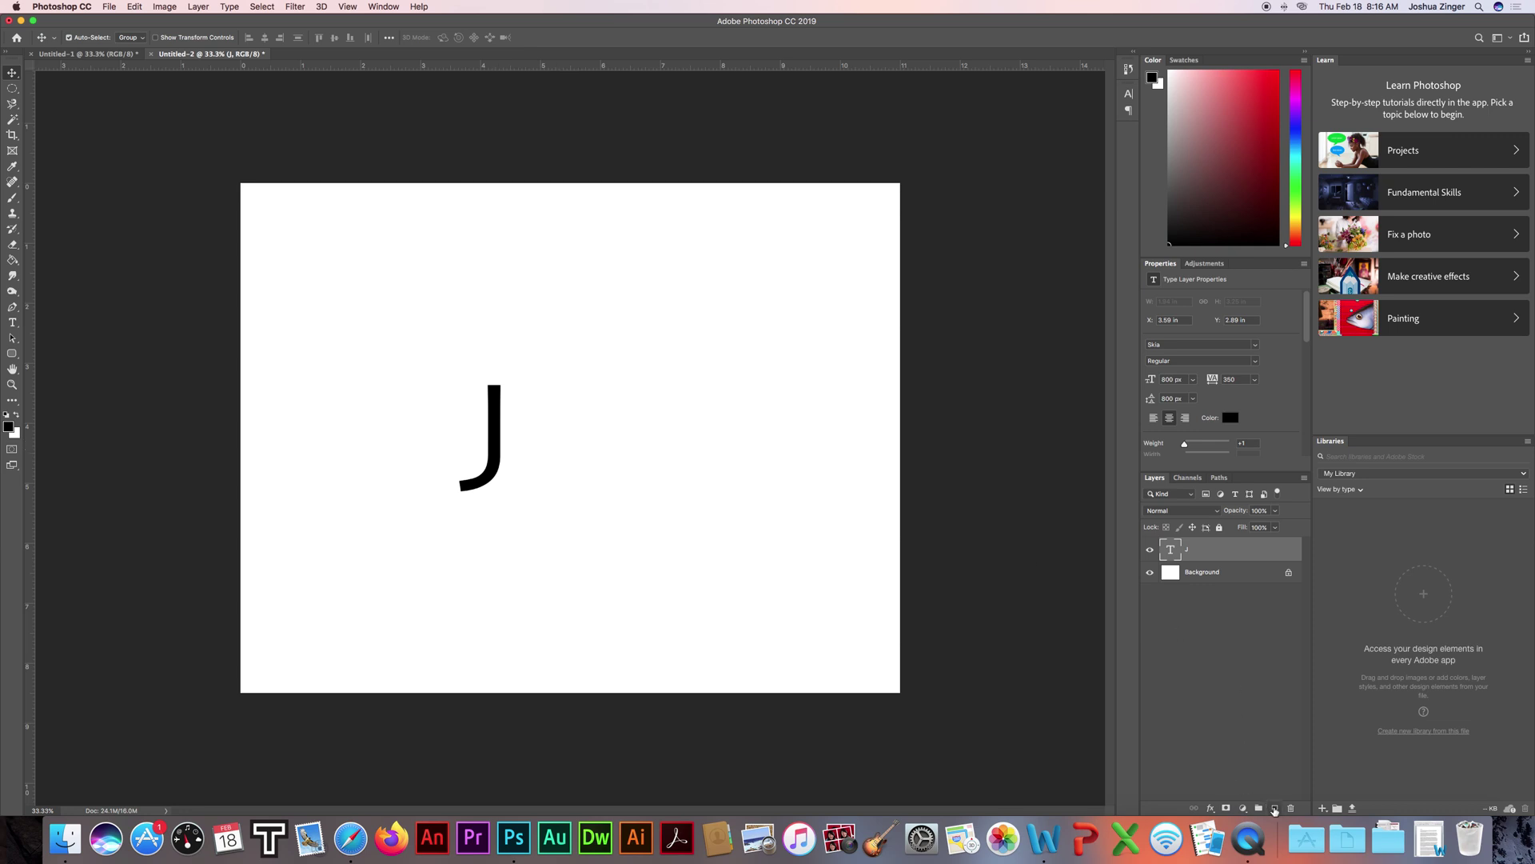
Add a new layer and place a capital "Z" as separate text to the right of the "J".
left_click(1275, 809)
key("t")
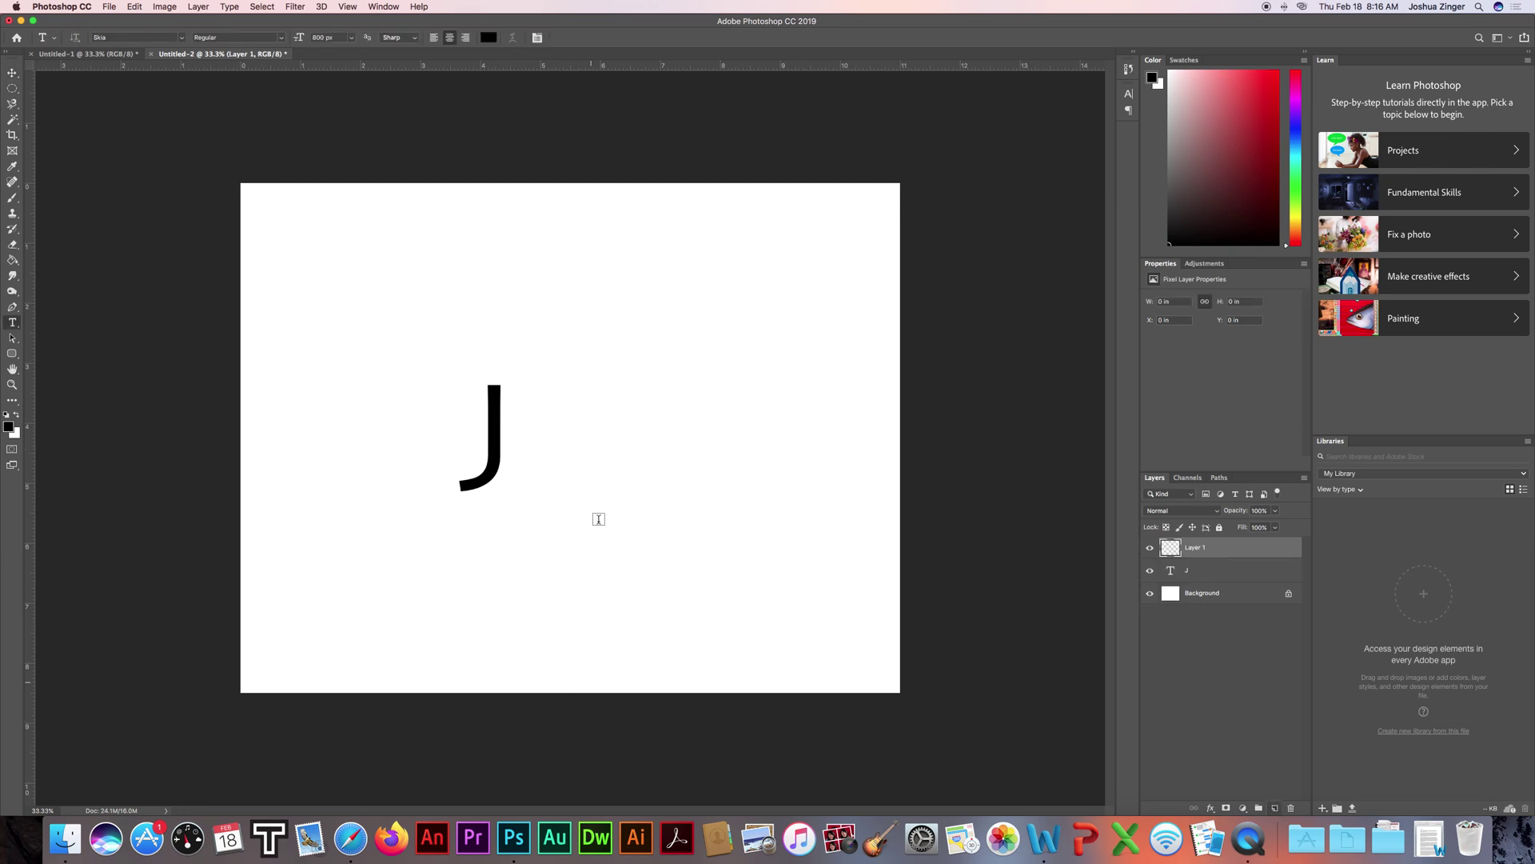
left_click(593, 452)
type("Z")
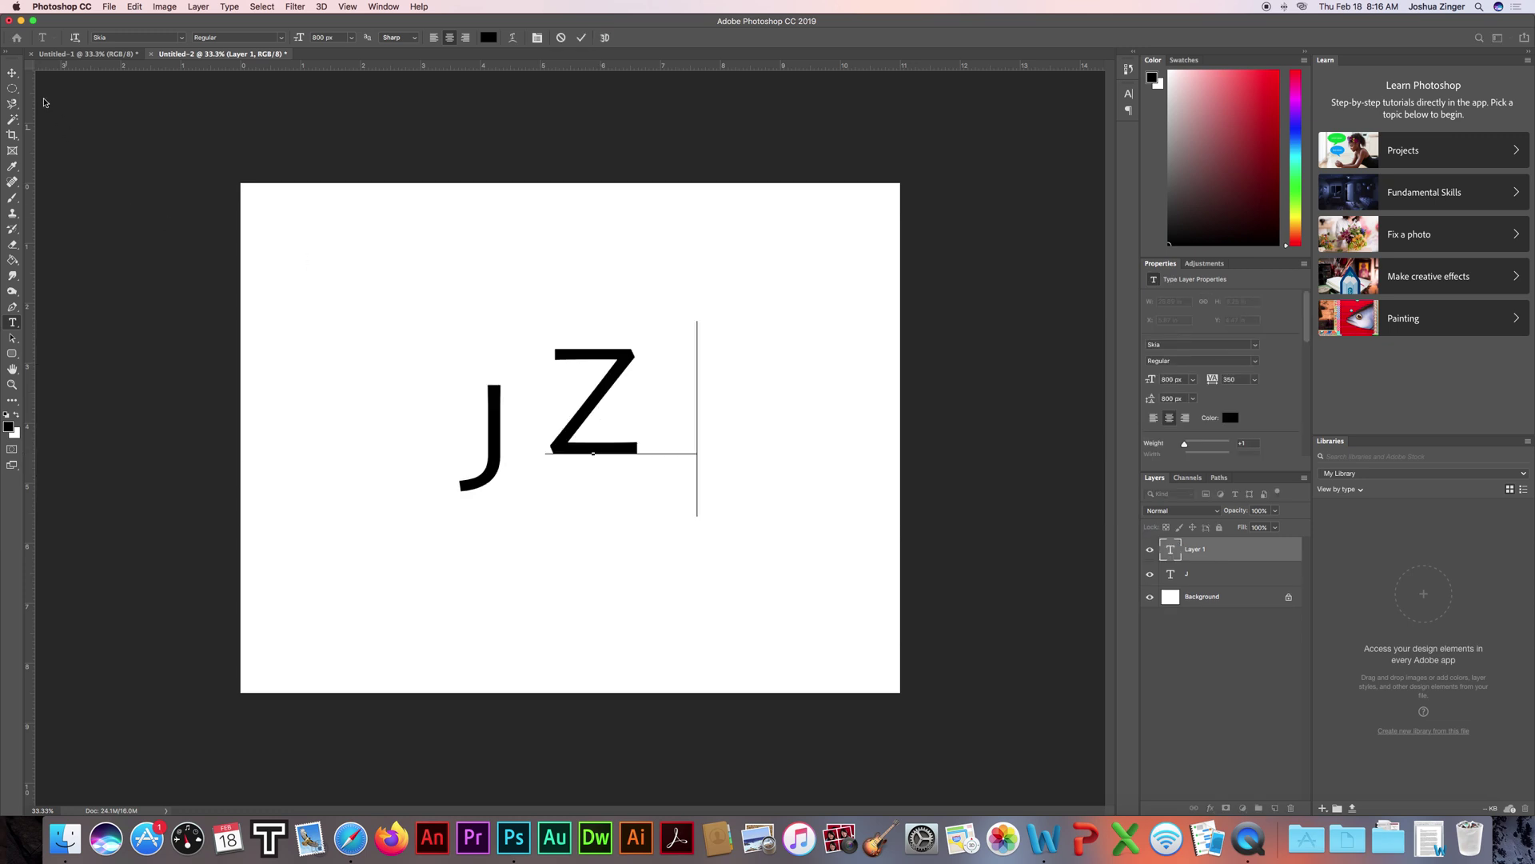
Move the "Z" down and left against the stem of the "J", with the tops of both letters aligned.
left_click(12, 73)
left_click_drag(596, 399, 540, 434)
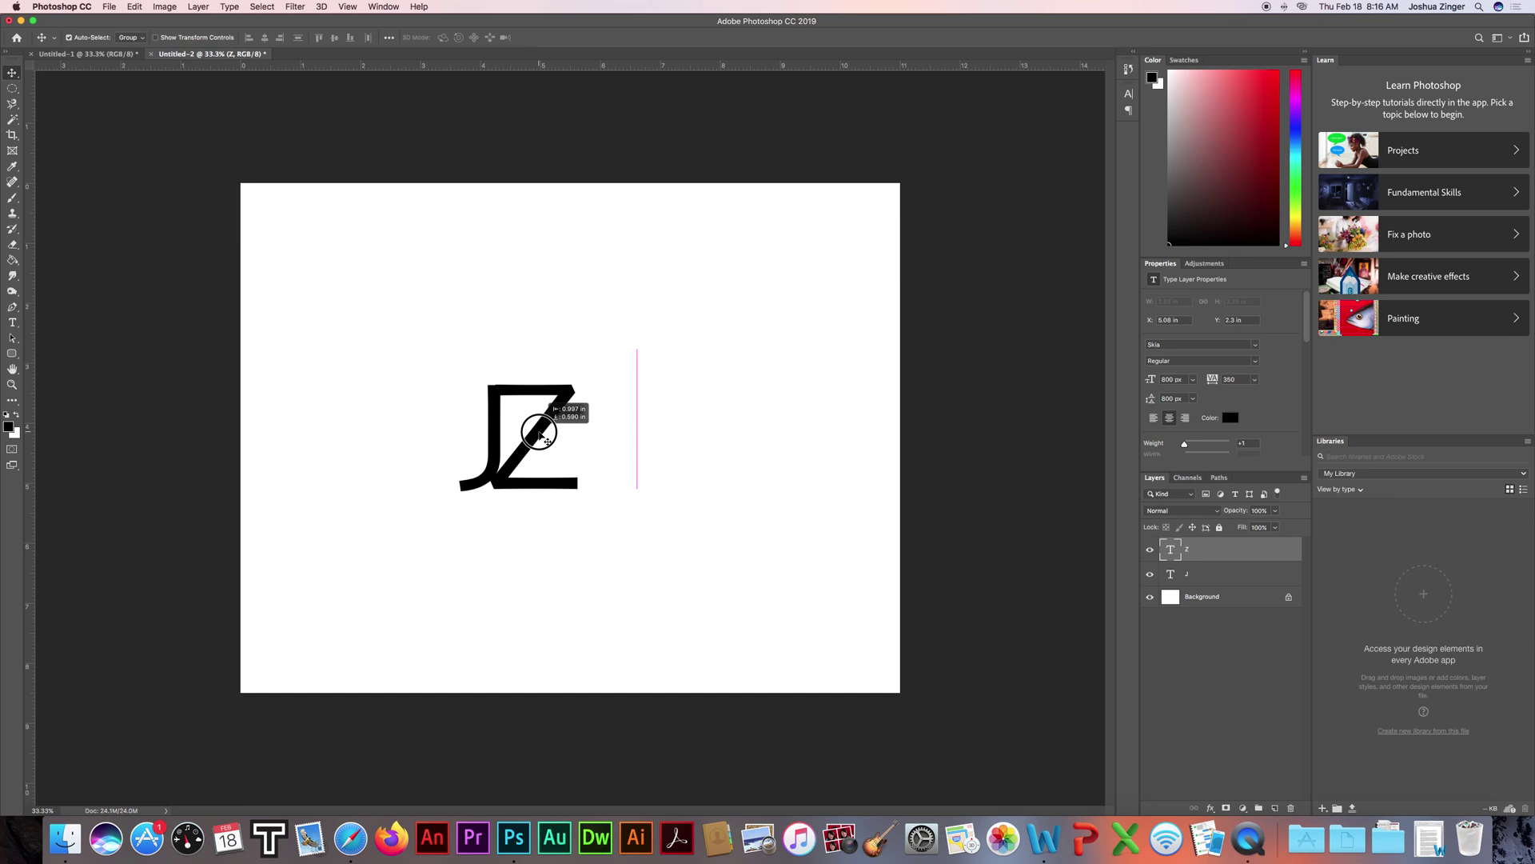
left_click_drag(540, 434, 539, 436)
Nudge the "Z" right in small increments until a narrow gap separates its upper bar from the stem of the "J".
key("Up")
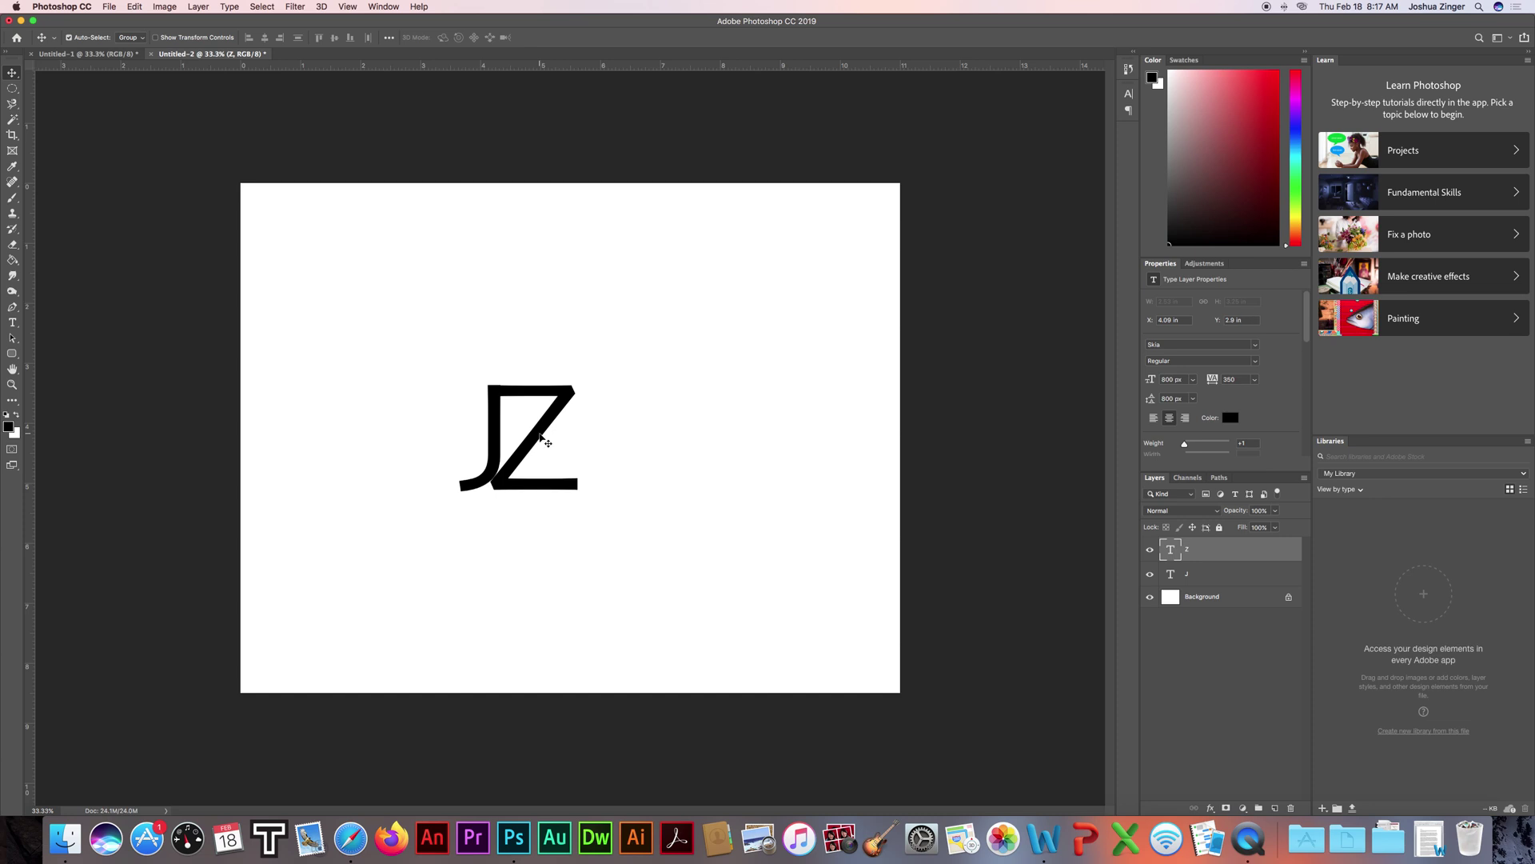
key("Up")
key("Down")
key("Right")
key("Right")
key("Right")
key("Right")
key("Right")
key("Right")
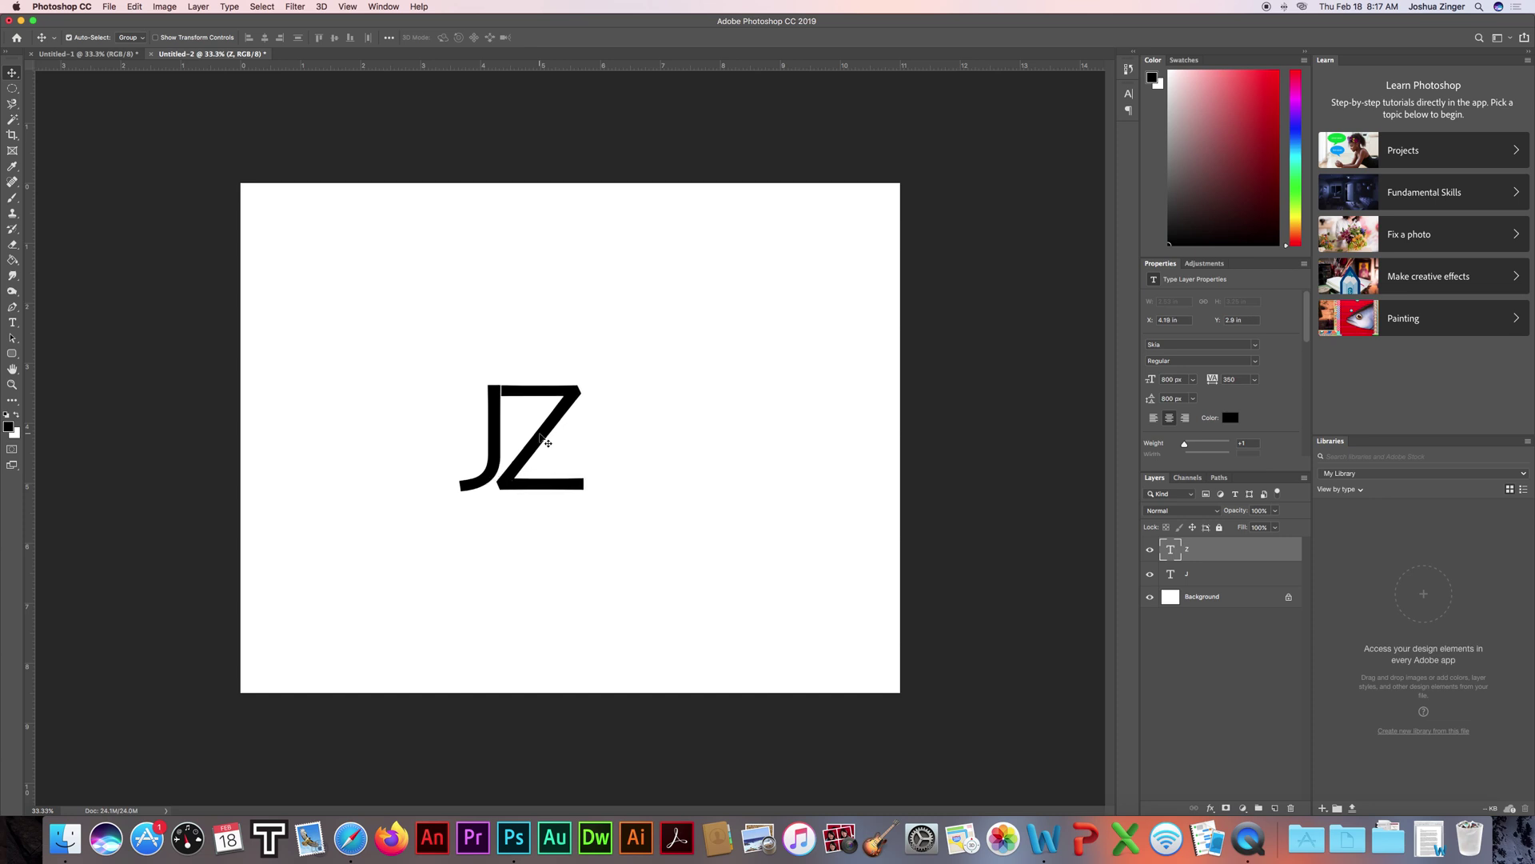
key("Left")
key("Left")
key("Right")
key("Right")
key("Right")
key("Left")
key("Left")
key("Left")
key("Right")
key("Right")
left_click(13, 385)
left_click(497, 388)
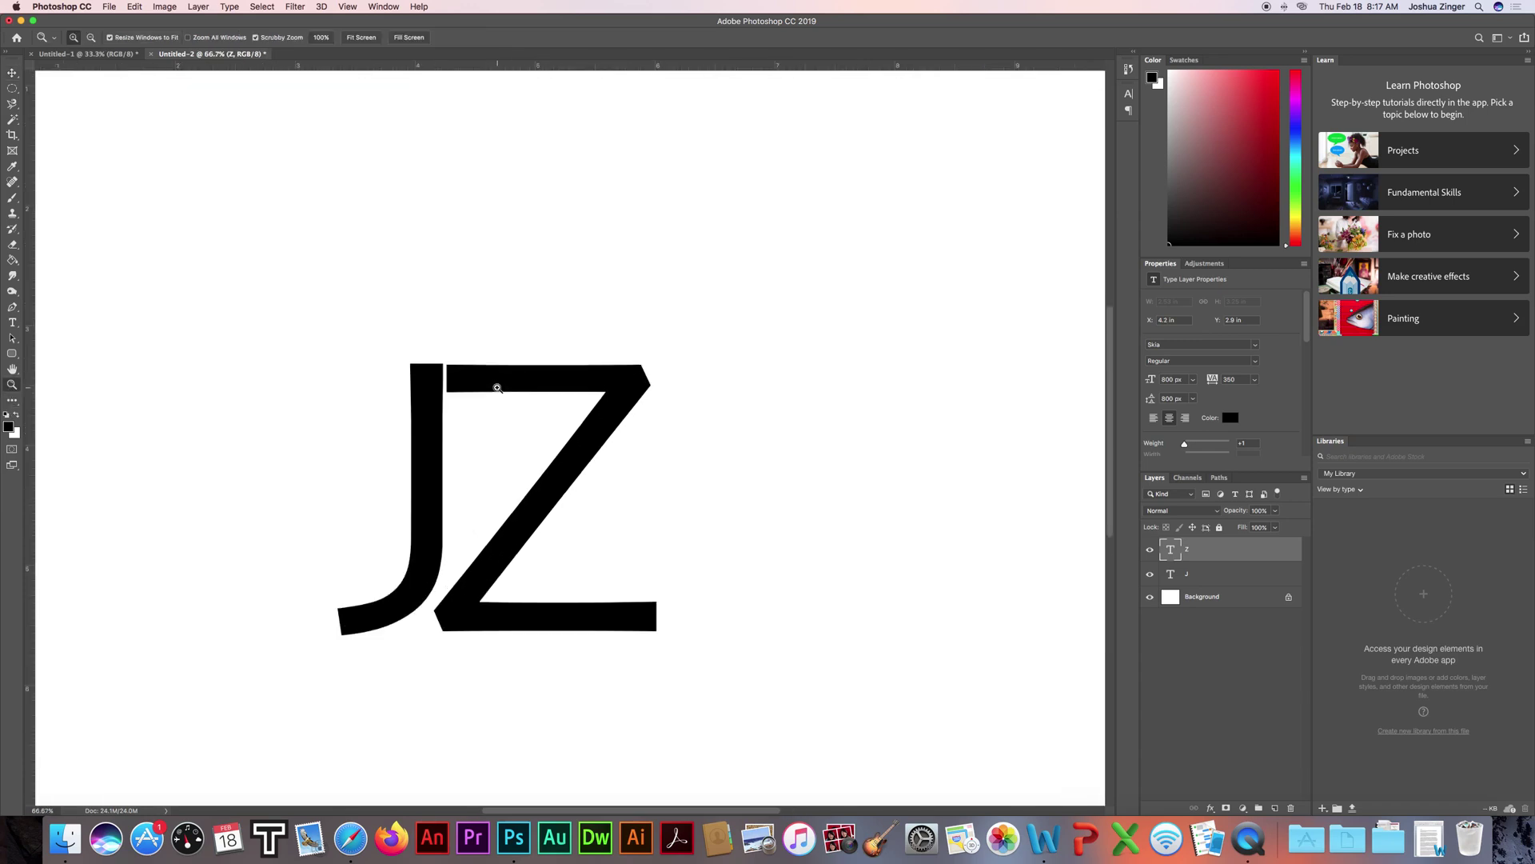
Nudge the "Z" up and left until its top edge lines up with the top of the "J" and the gap narrows.
left_click(497, 388)
left_click(370, 354)
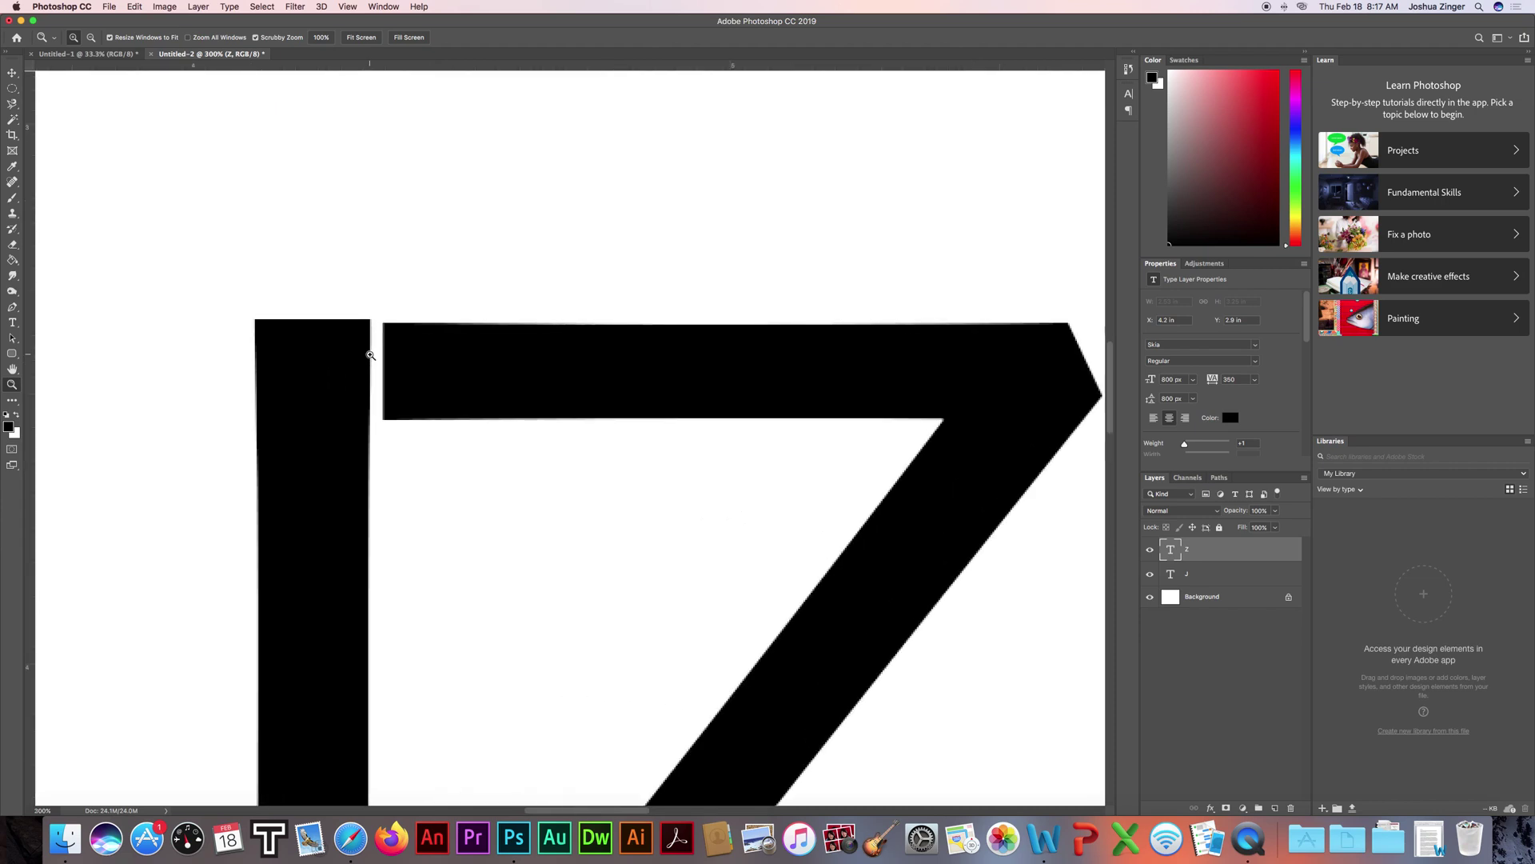
left_click(370, 354)
left_click(371, 355)
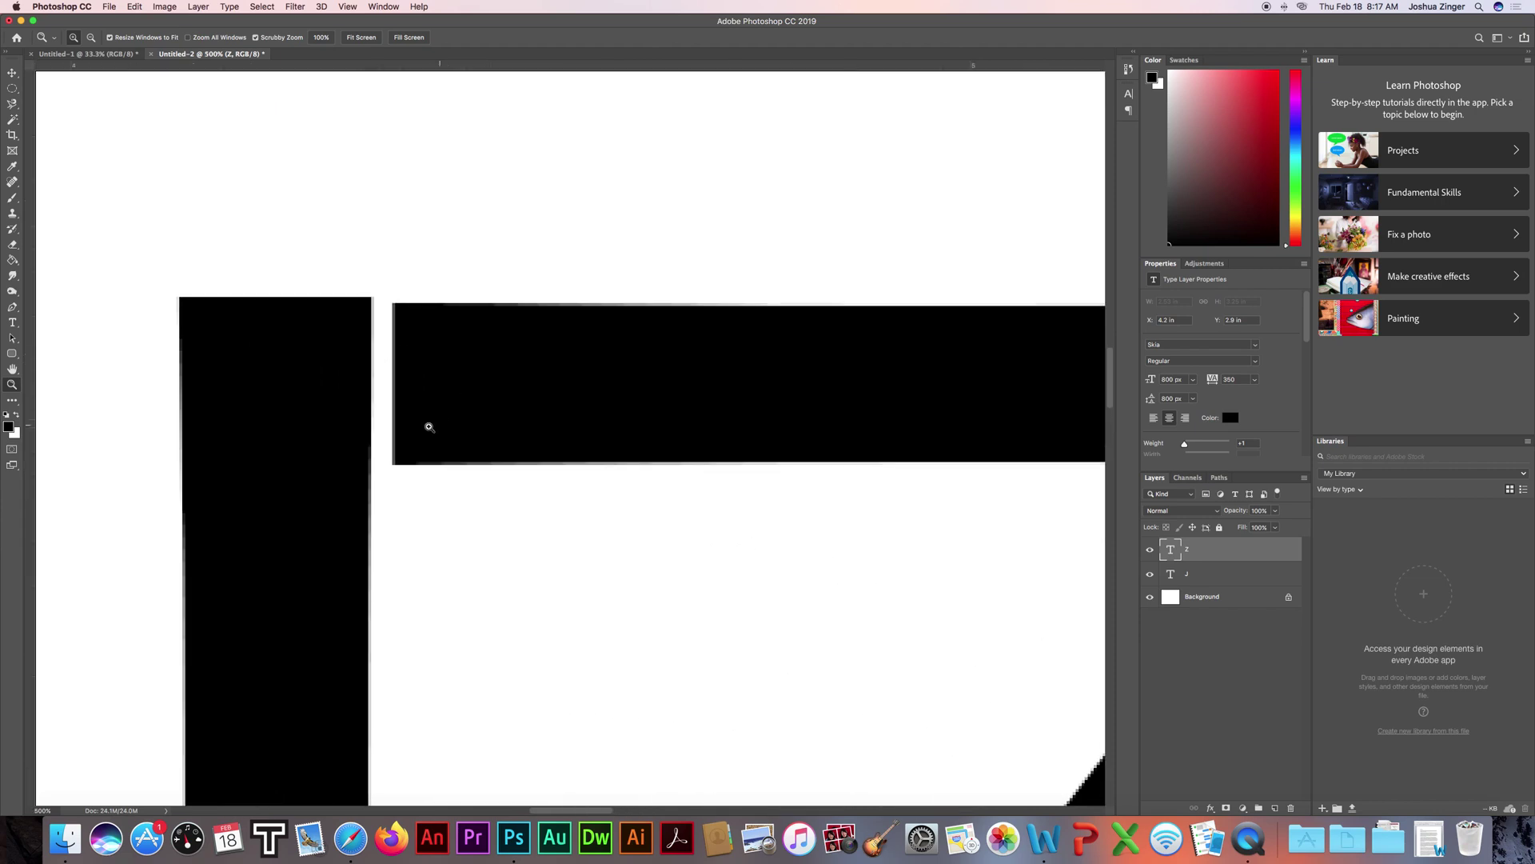
key("v")
key("Left")
key("Up")
key("Up")
key("Left")
key("Left")
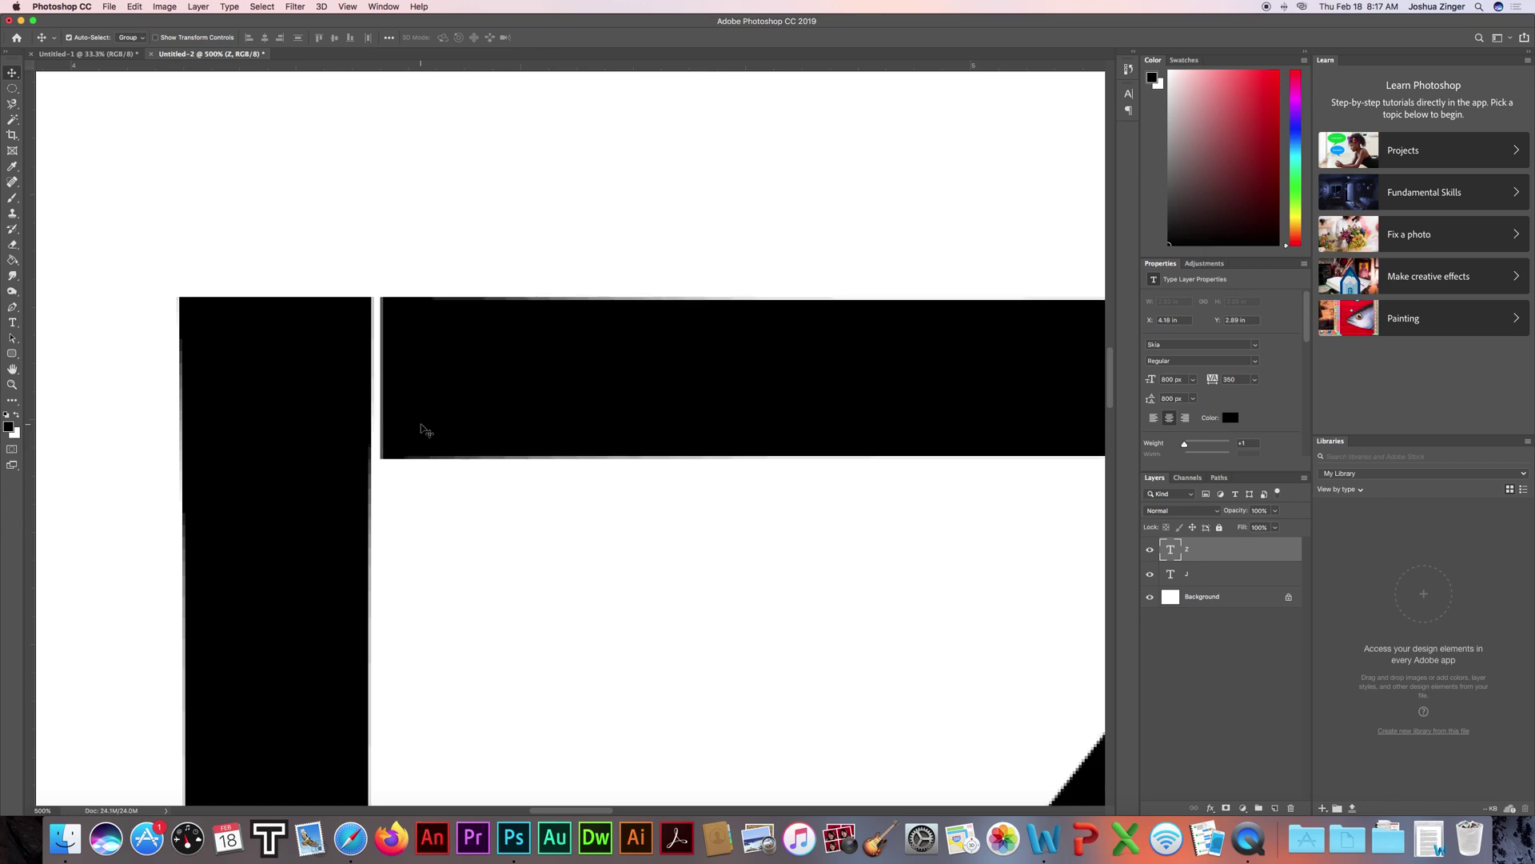
Nudge the "Z" left until its upper bar joins the stem of the "J" without a gap.
key("Left")
key("Left")
key("Left")
key("Left")
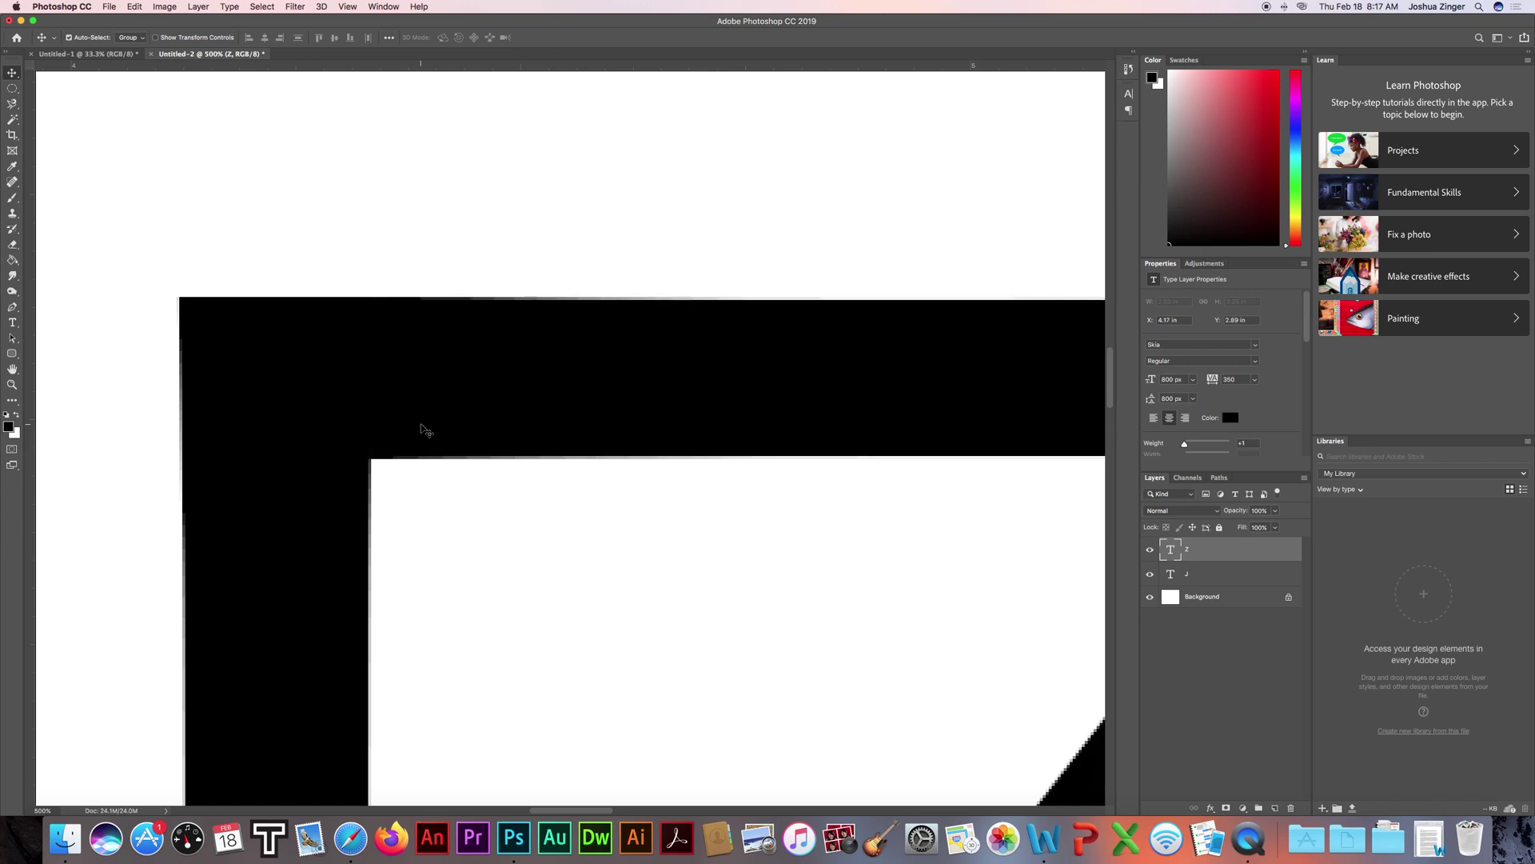
key("Right")
key("Right")
key("Left")
key("Left")
Add a new layer and place it below the "J" and "Z" text layers, directly above the Background.
key("z")
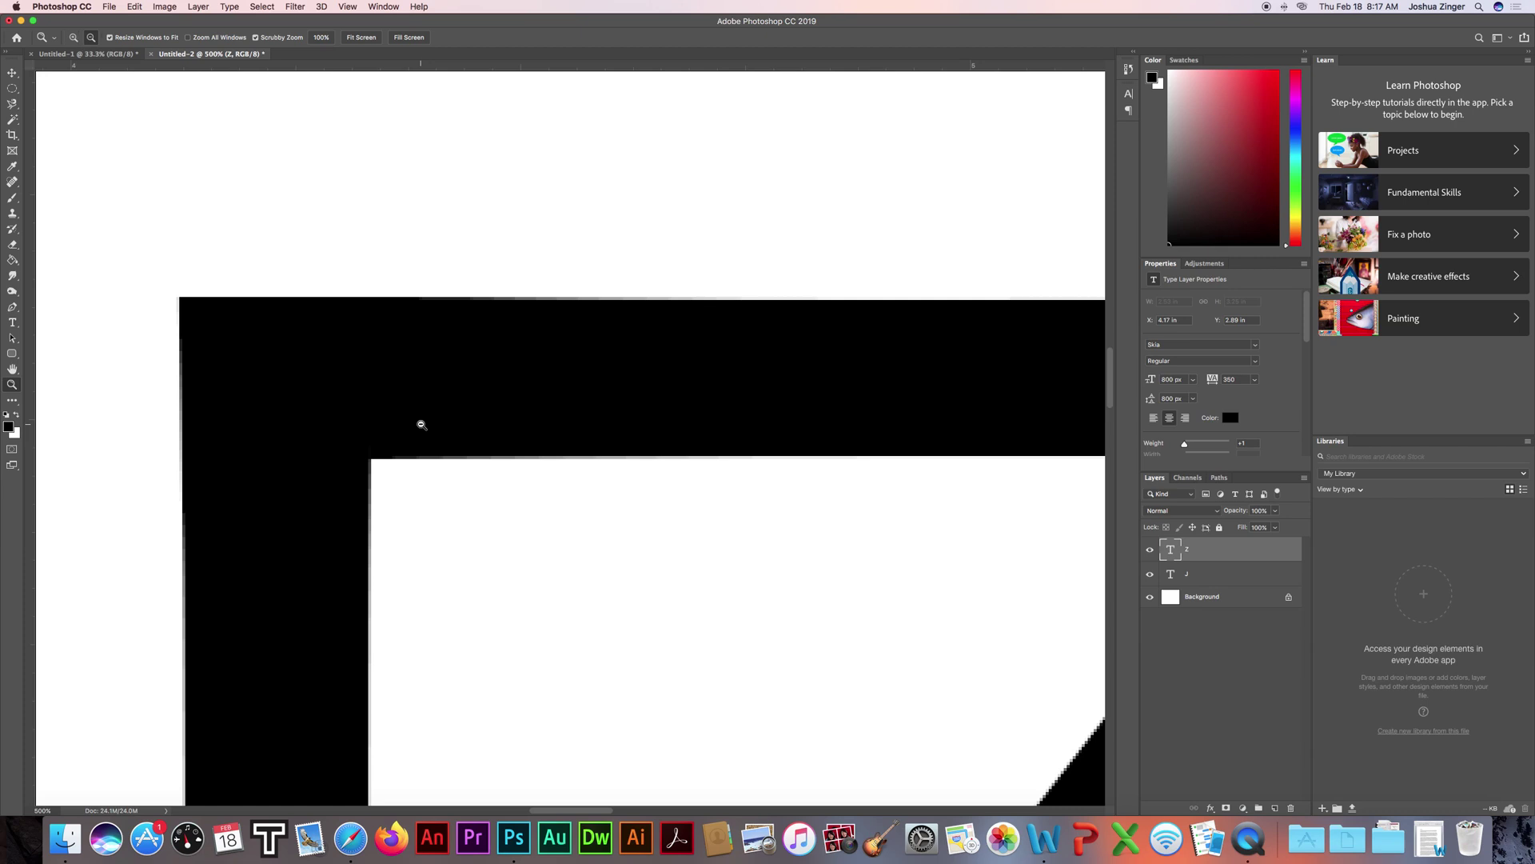
left_click(421, 425, "alt")
left_click(421, 424, "alt")
left_click(422, 425, "alt")
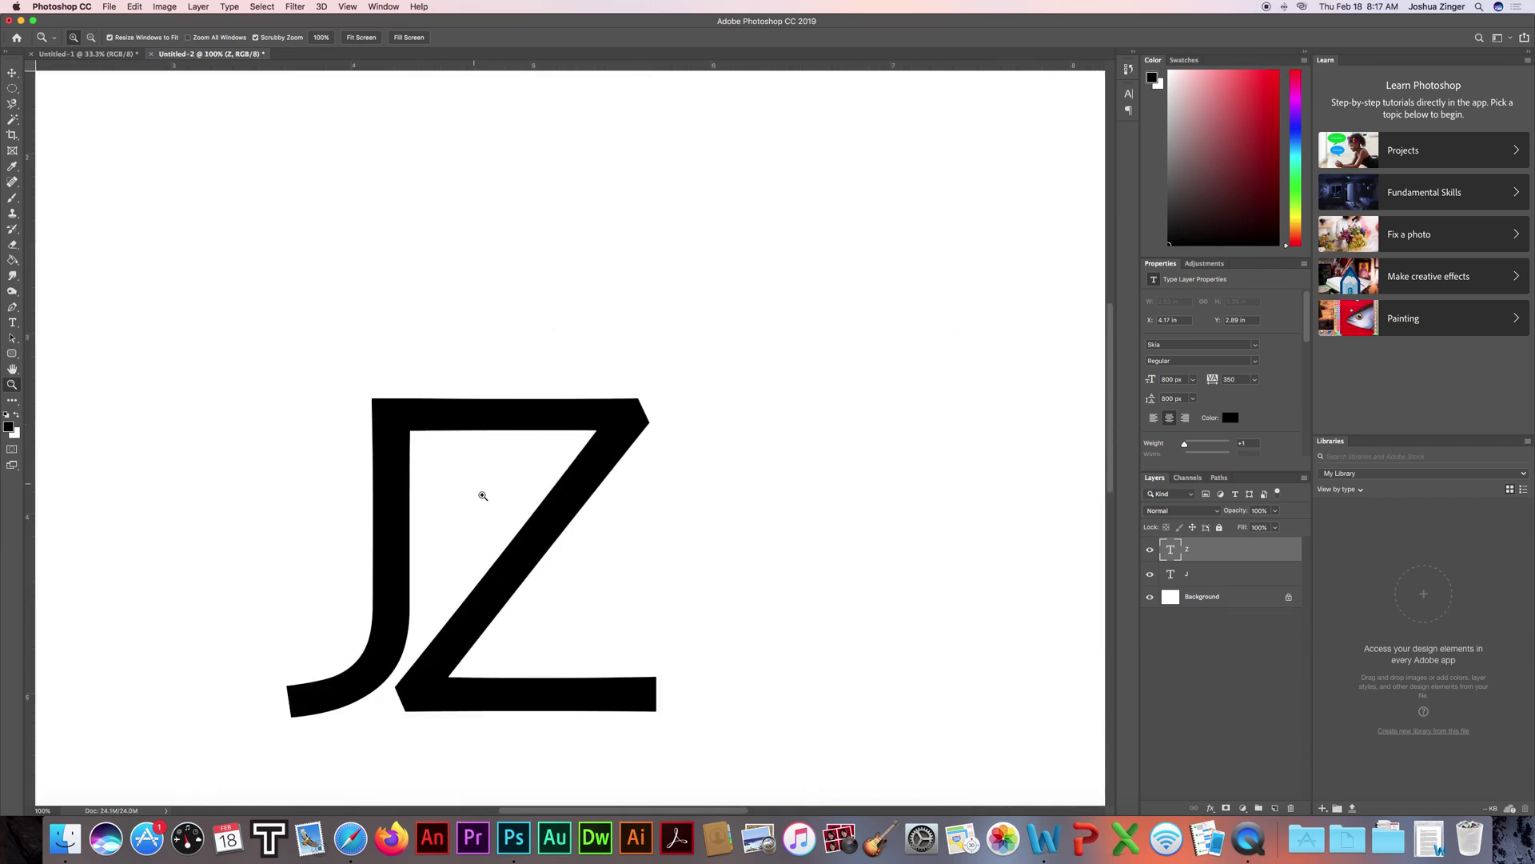
scroll(482, 499, "down", 5)
left_click(361, 37)
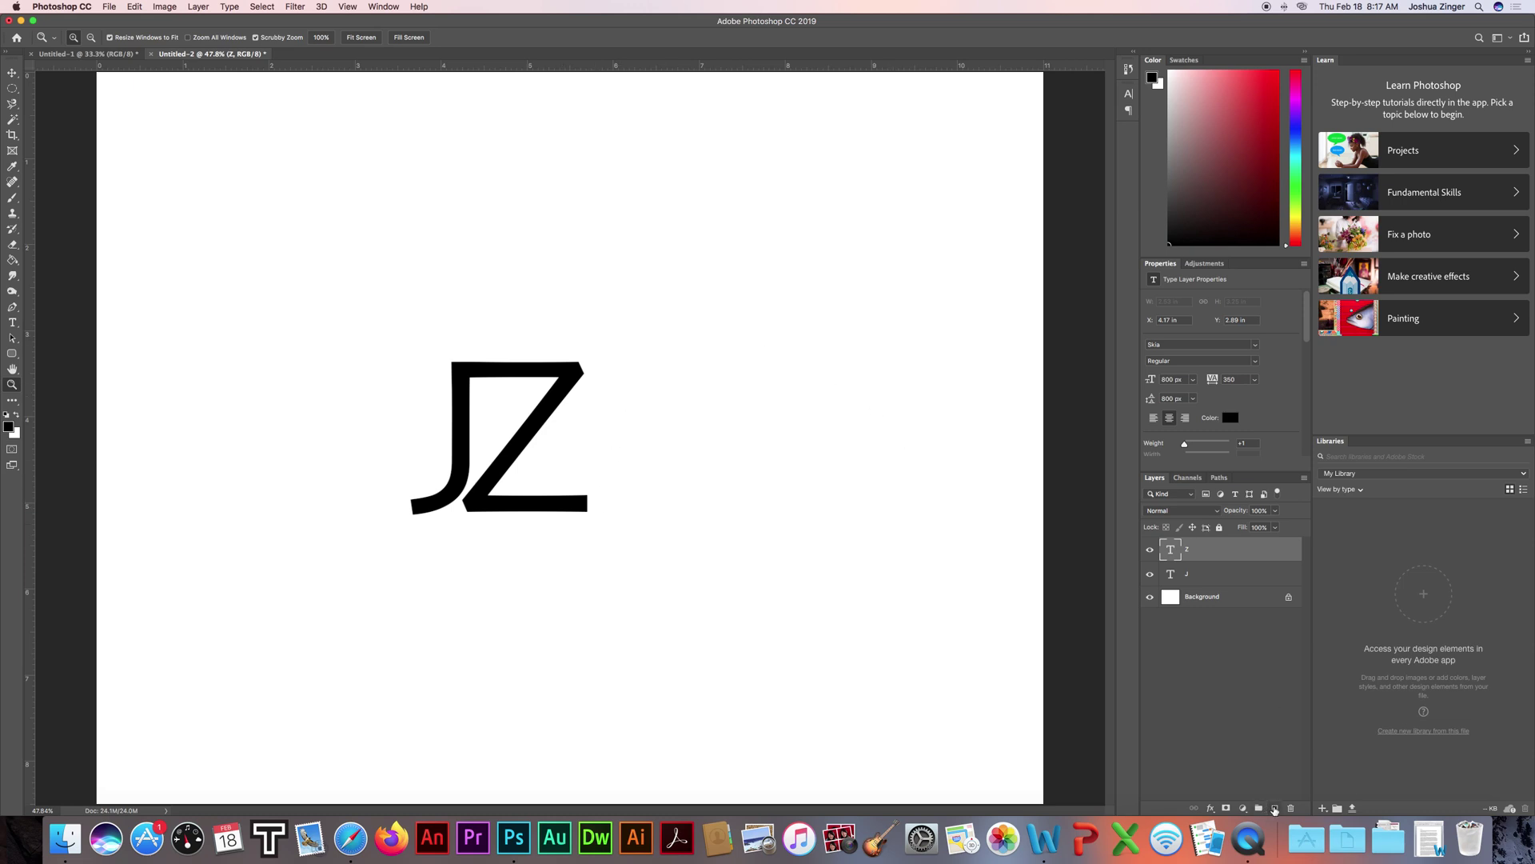
left_click(1275, 810)
left_click_drag(1251, 552, 1244, 607)
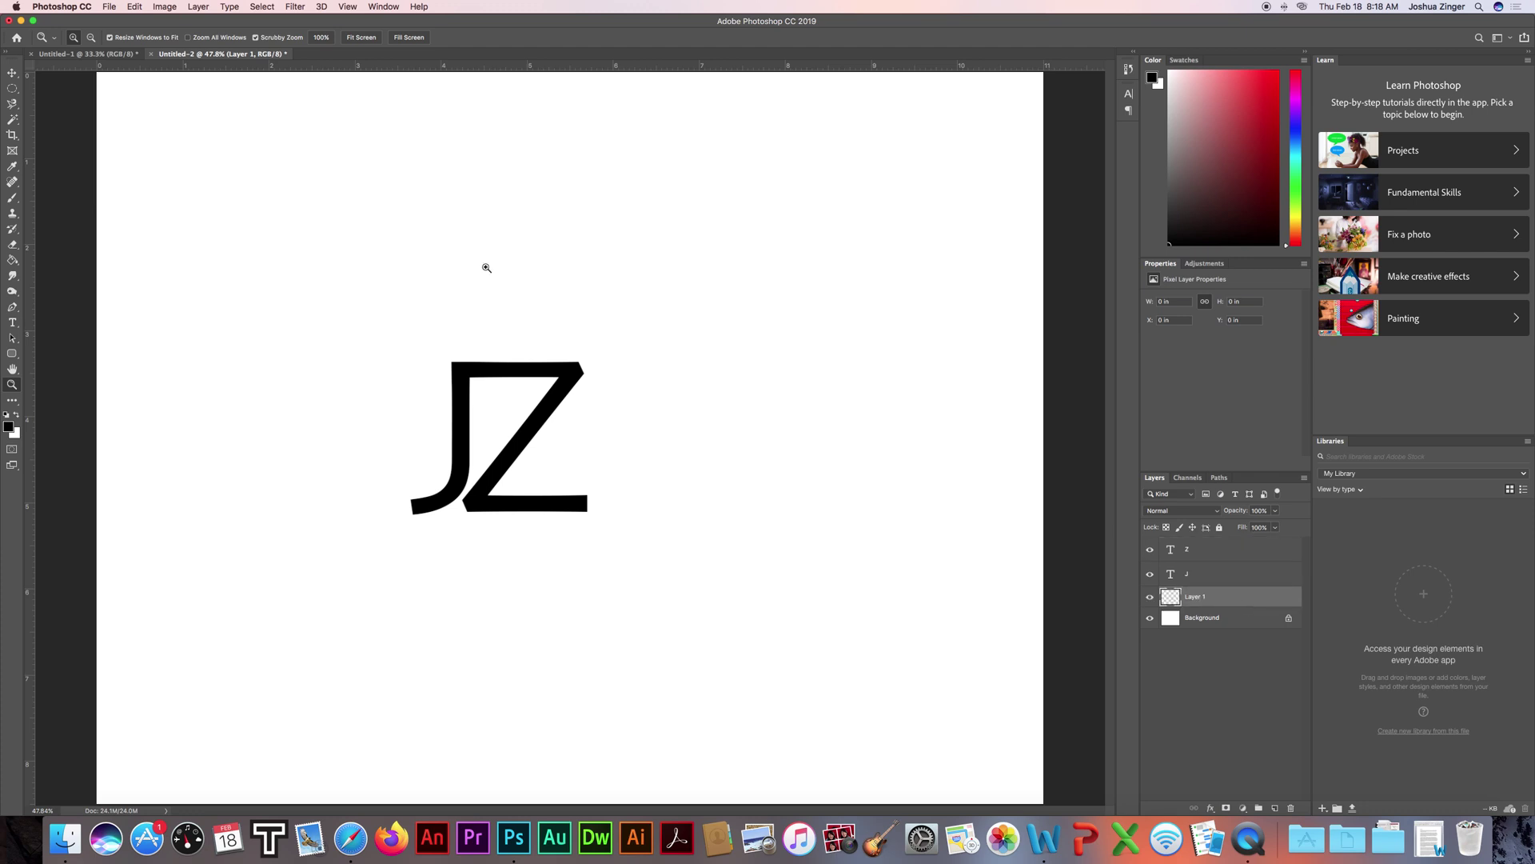
Draw a five-pointed star about 1240 px wide with the Polygon tool's Star option, above and left of the letters.
left_click(12, 352)
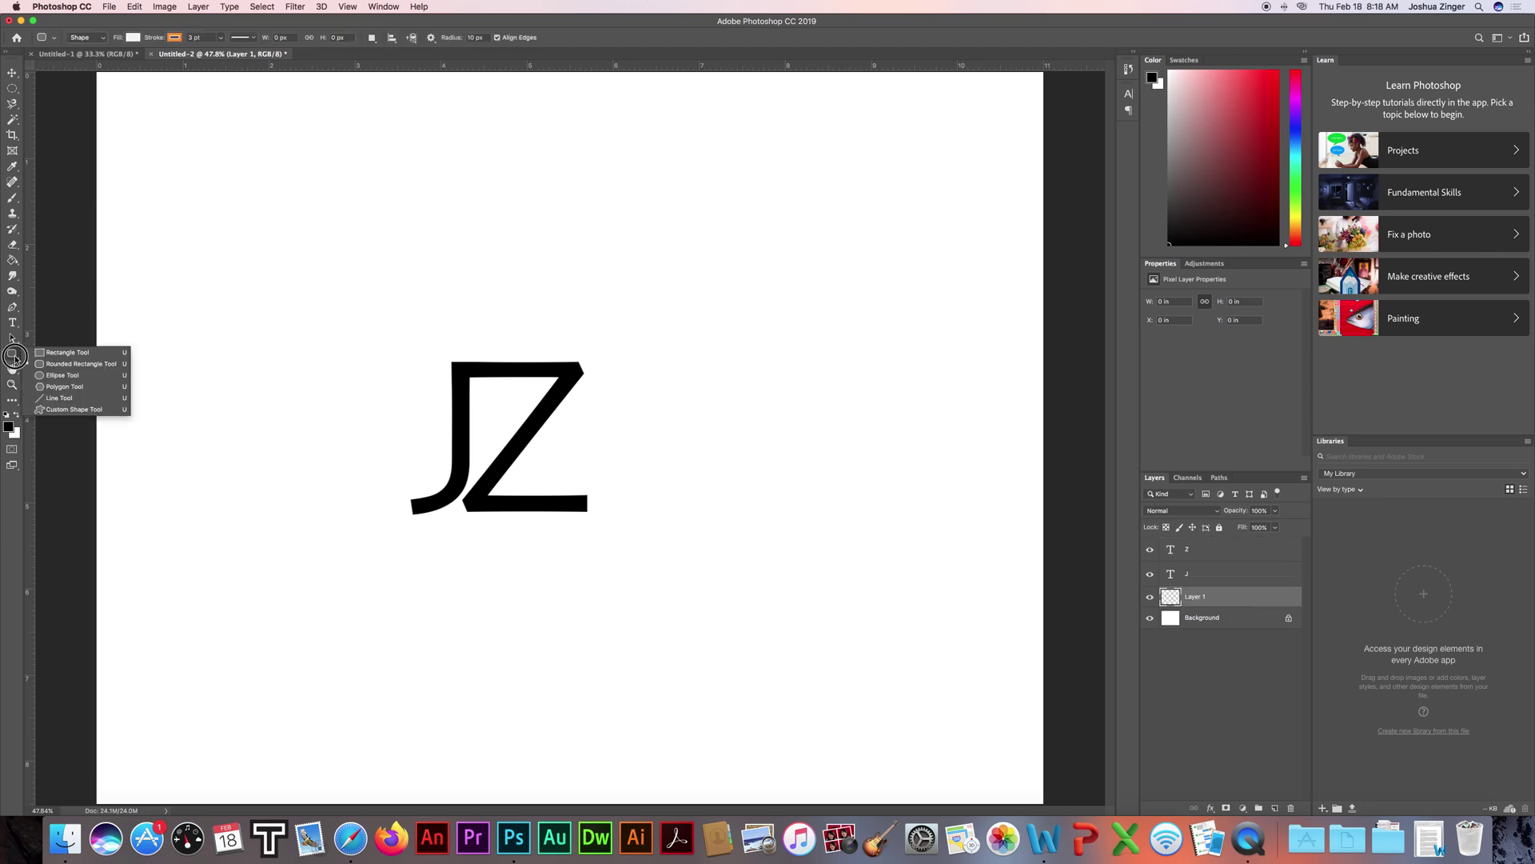
left_click(67, 387)
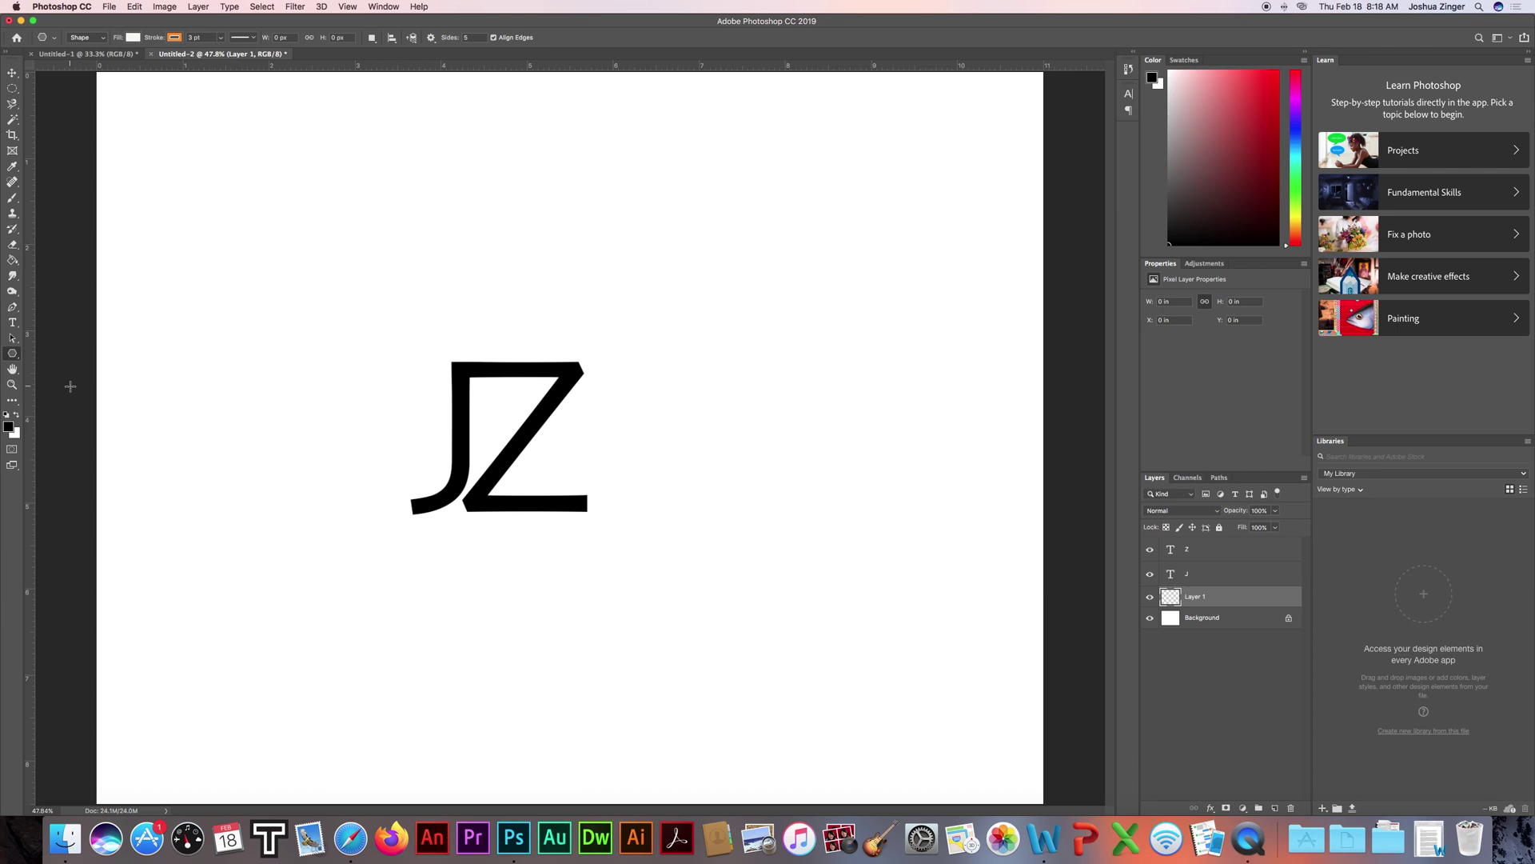
left_click(431, 39)
left_click(383, 125)
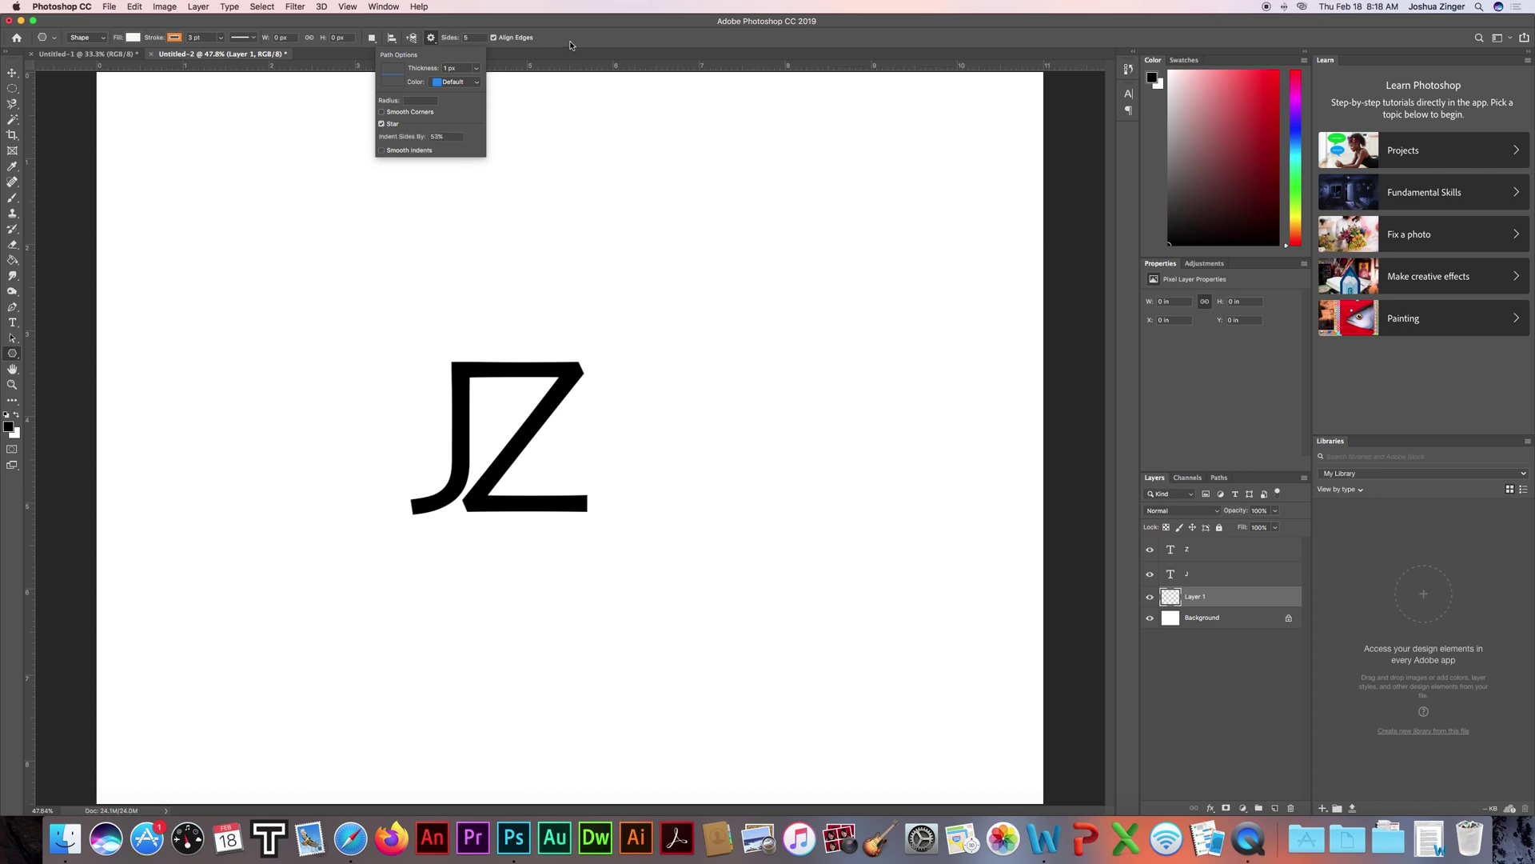
left_click(475, 191)
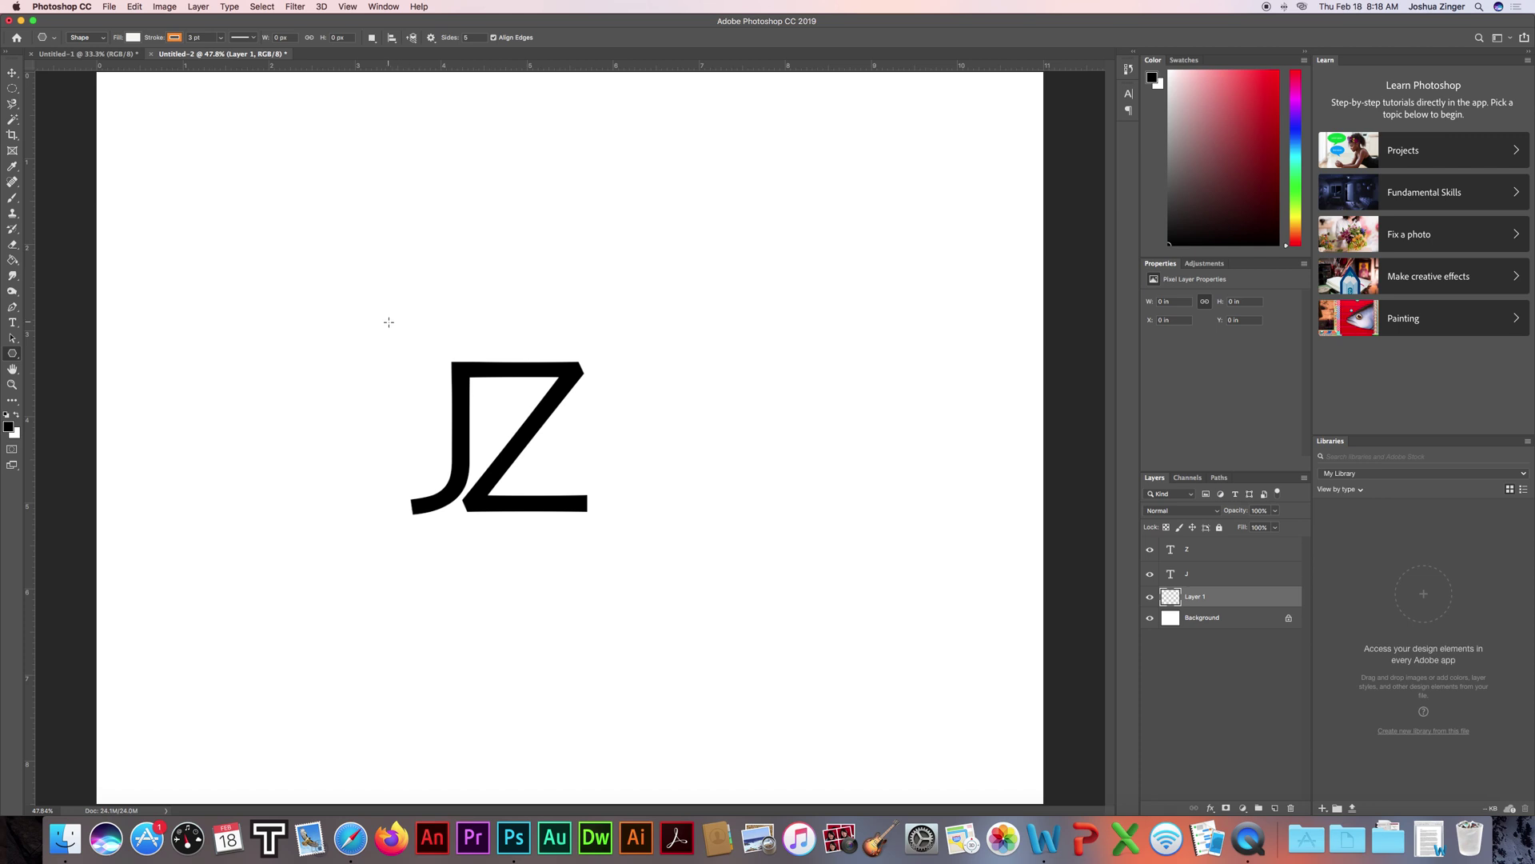
left_click_drag(388, 321, 459, 509)
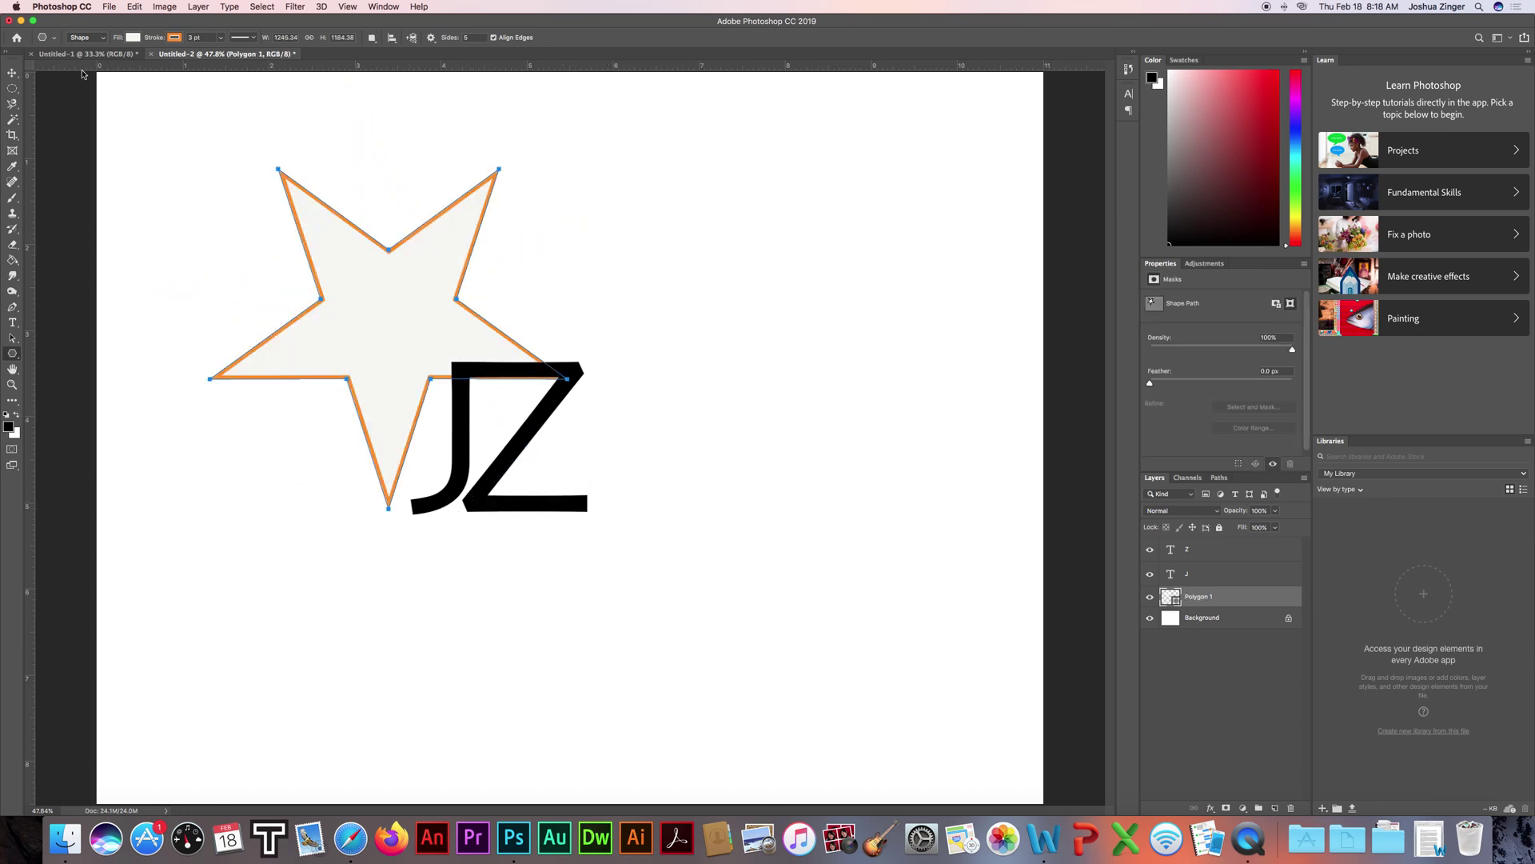
Move the star down and right behind the "JZ" letters, then nudge it up slightly.
left_click(12, 73)
left_click_drag(353, 322, 464, 459)
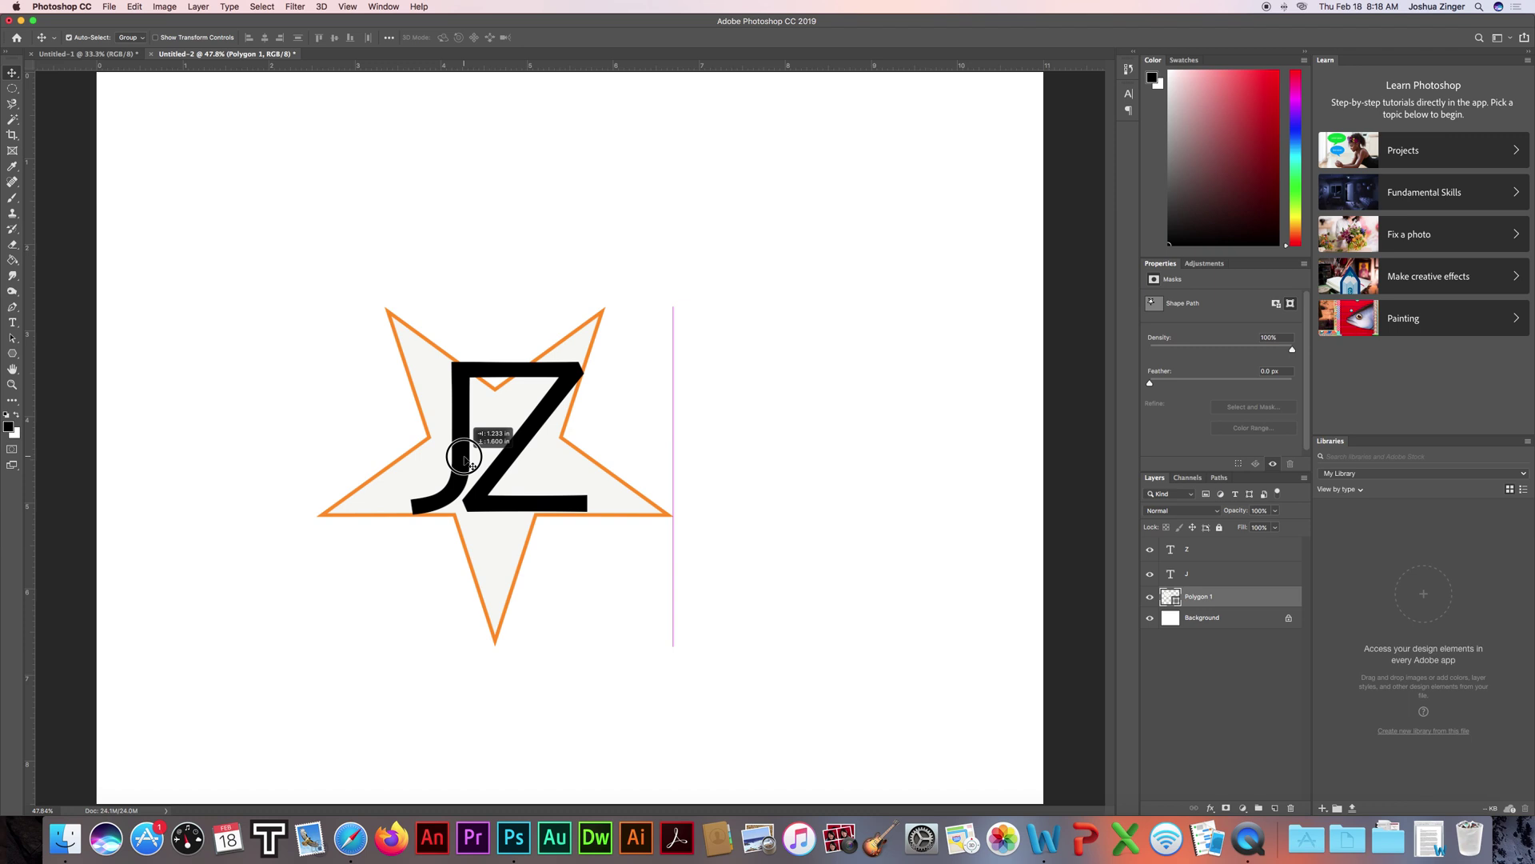
left_click_drag(465, 459, 465, 460)
key("Up")
key("Up")
key("Up")
key("Up")
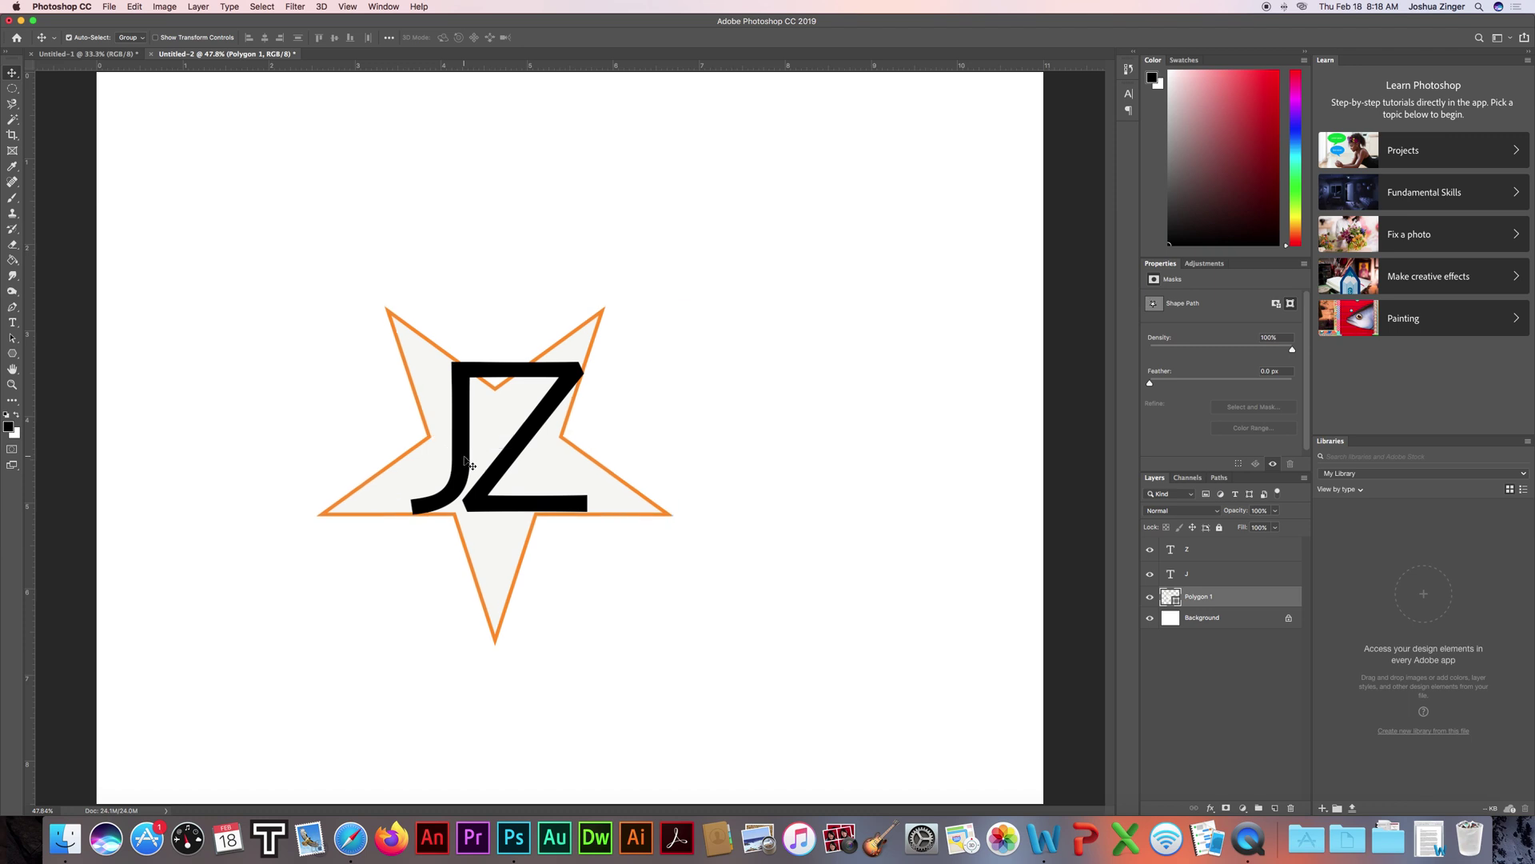
key("Up")
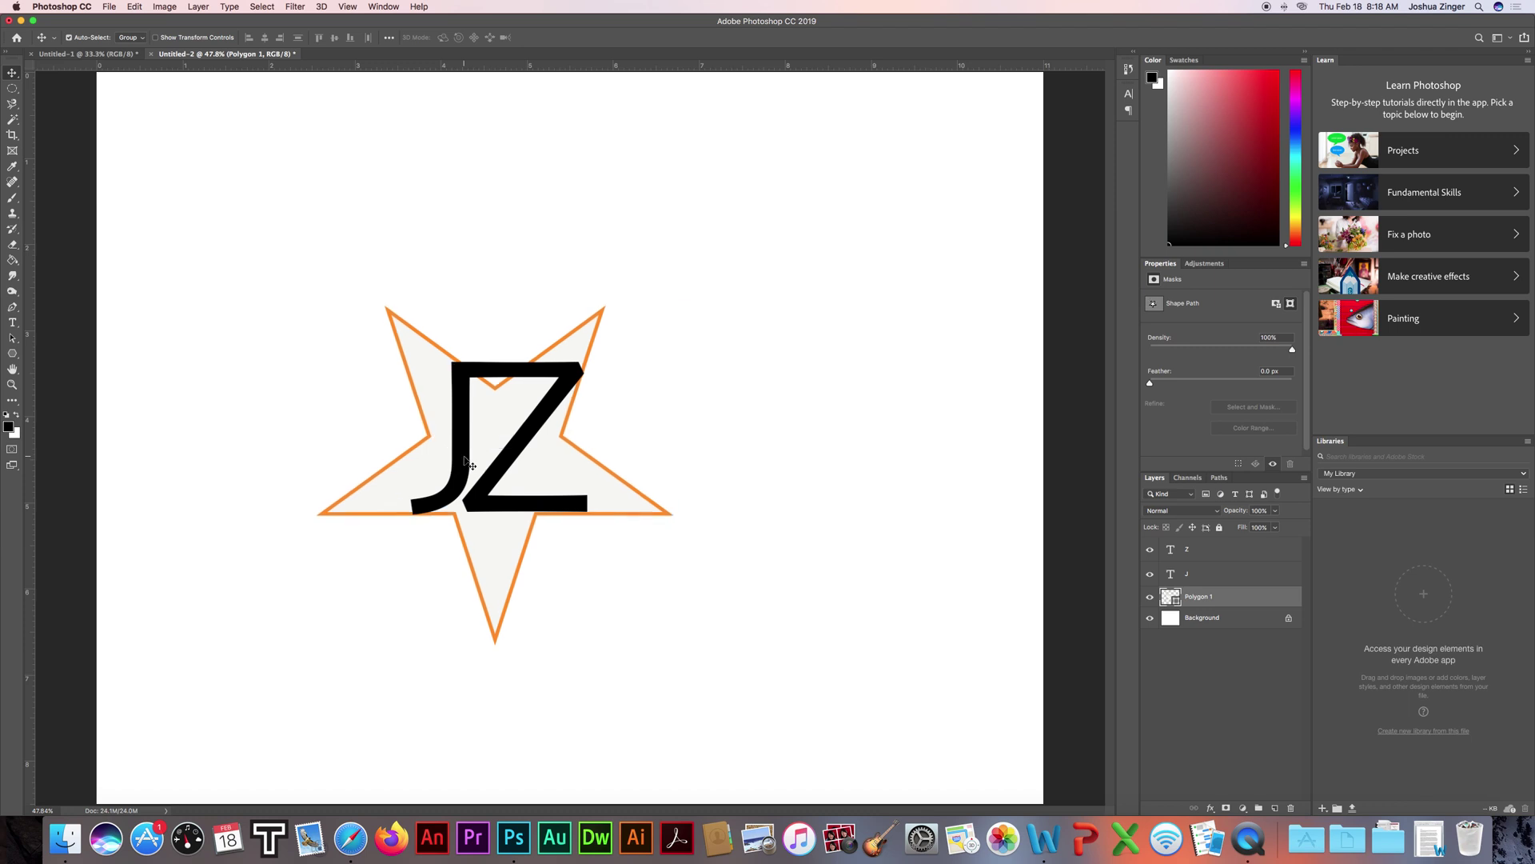
Nudge the star right in small increments to centre it horizontally behind the "JZ" monogram.
key("Right")
key("Right")
key("Right")
key("Right")
key("Right")
key("Right")
key("Right")
key("Right")
key("Right")
key("Right")
key("Right")
key("Right")
key("Right")
key("Right")
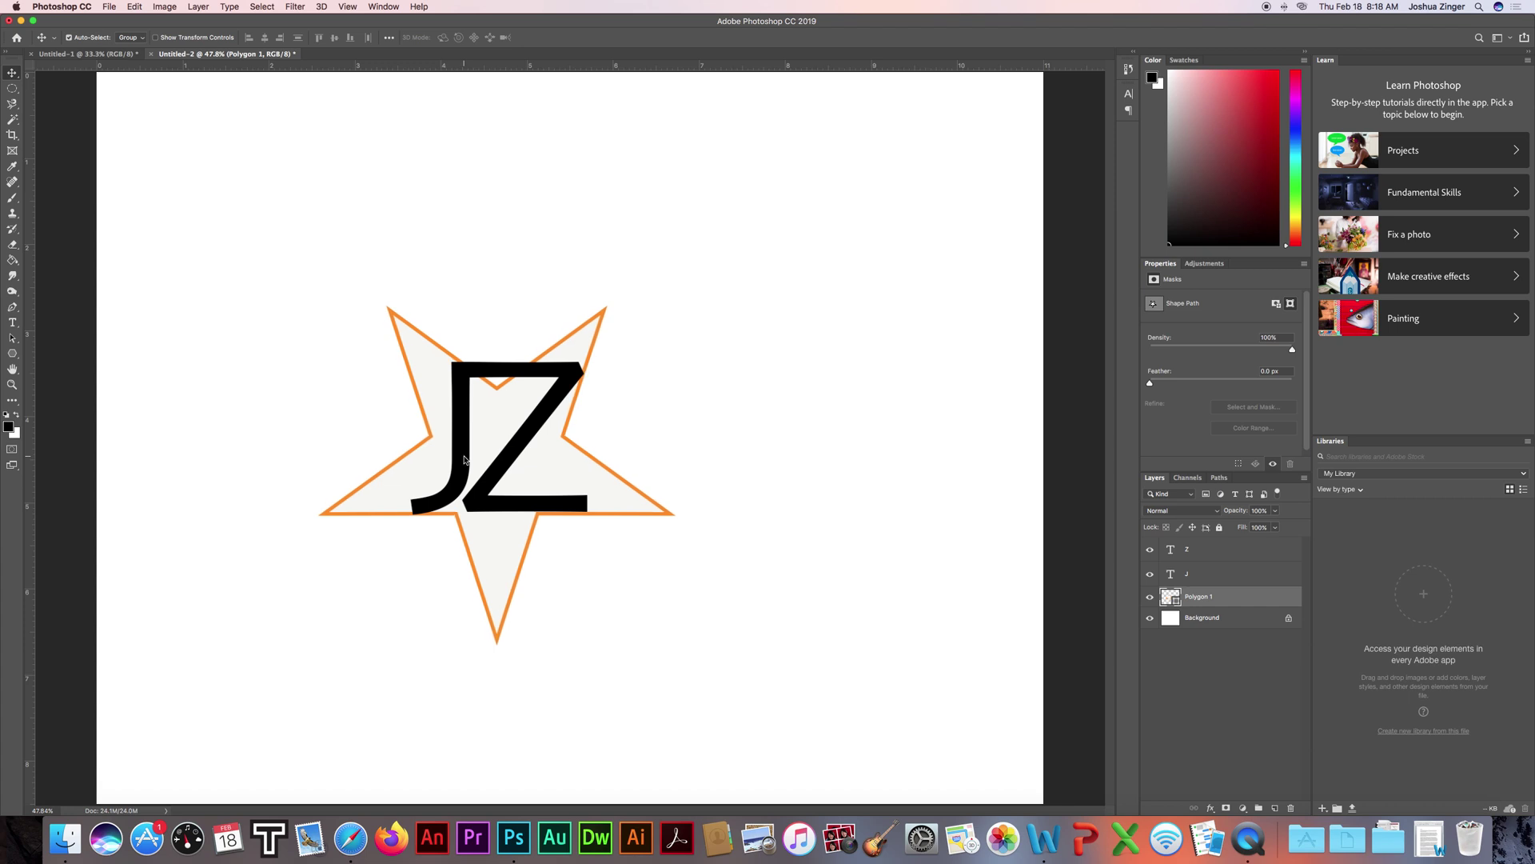
key("Right")
key("Right")
key("Right")
key("Right")
key("Right")
key("Right")
key("Right")
key("Right")
key("Right")
key("Right")
key("Right")
key("Right")
key("Right")
key("Right")
key("Right")
key("Right")
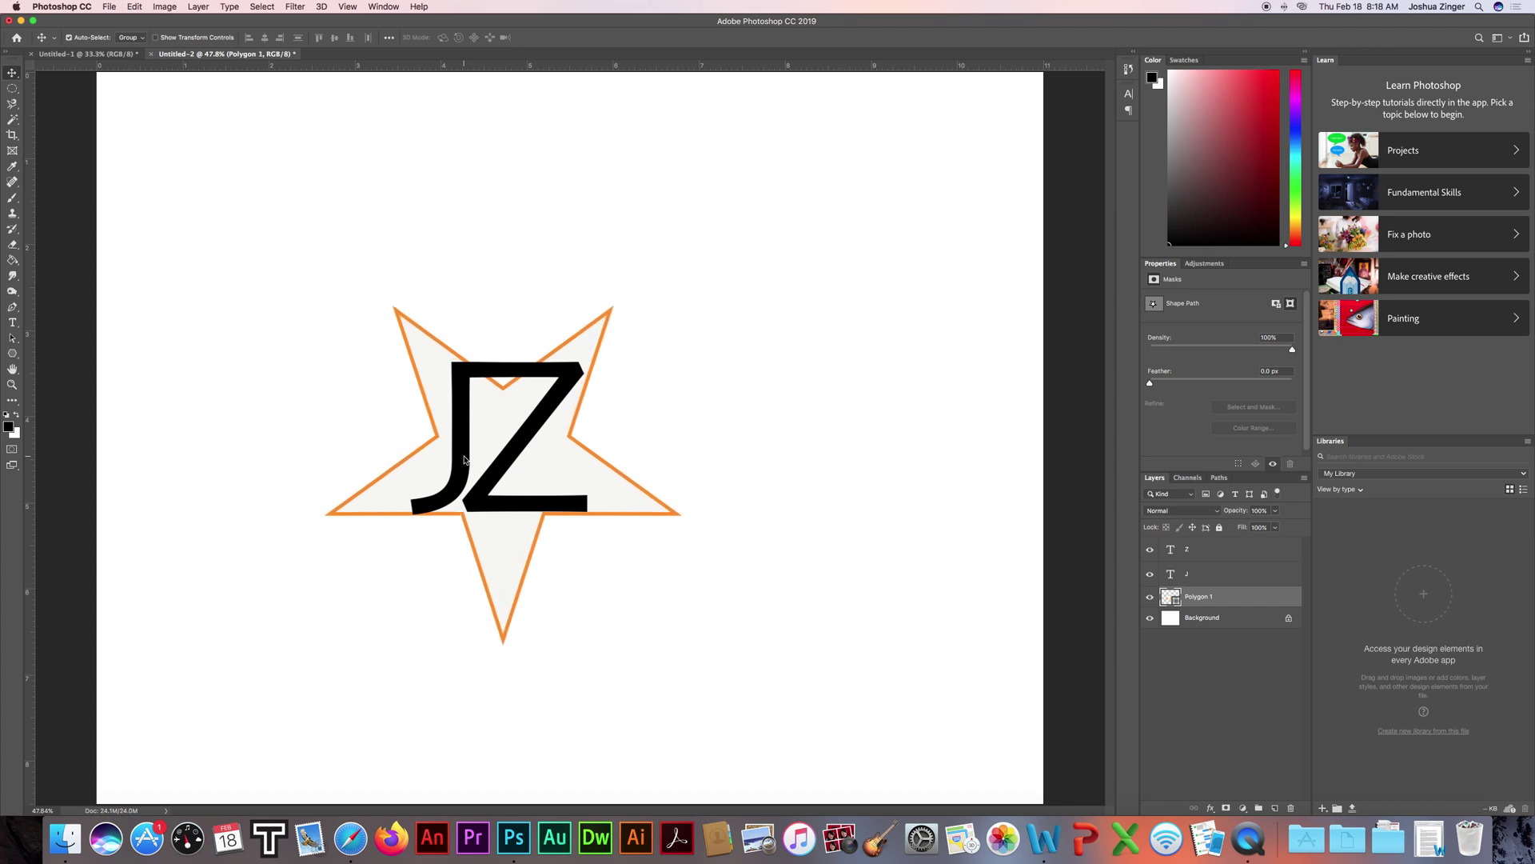
key("Right")
key("Right")
key("Left")
key("Left")
key("Left")
key("Left")
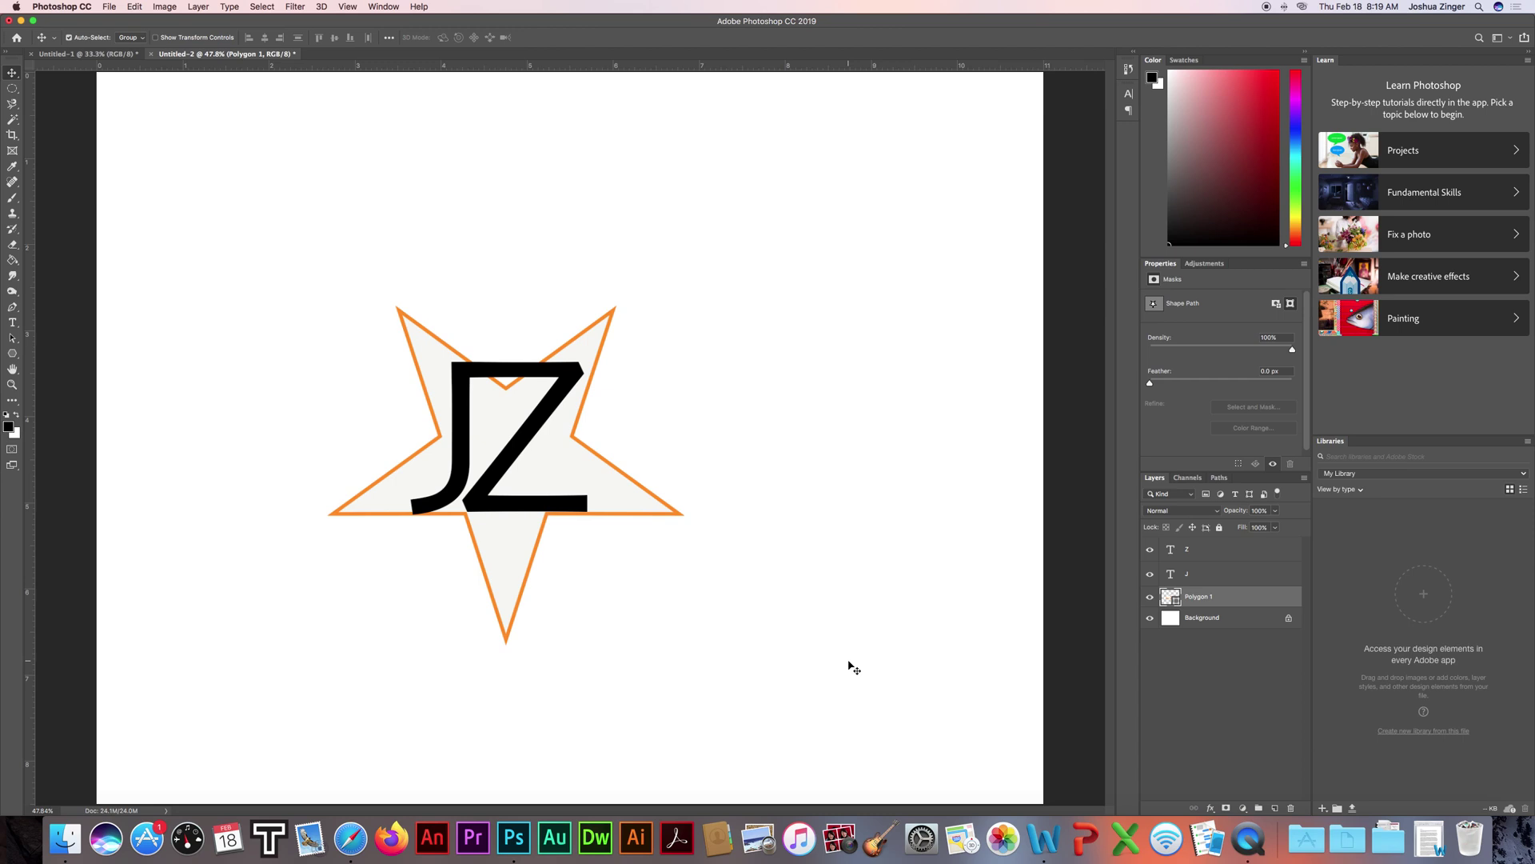
left_click(1252, 841)
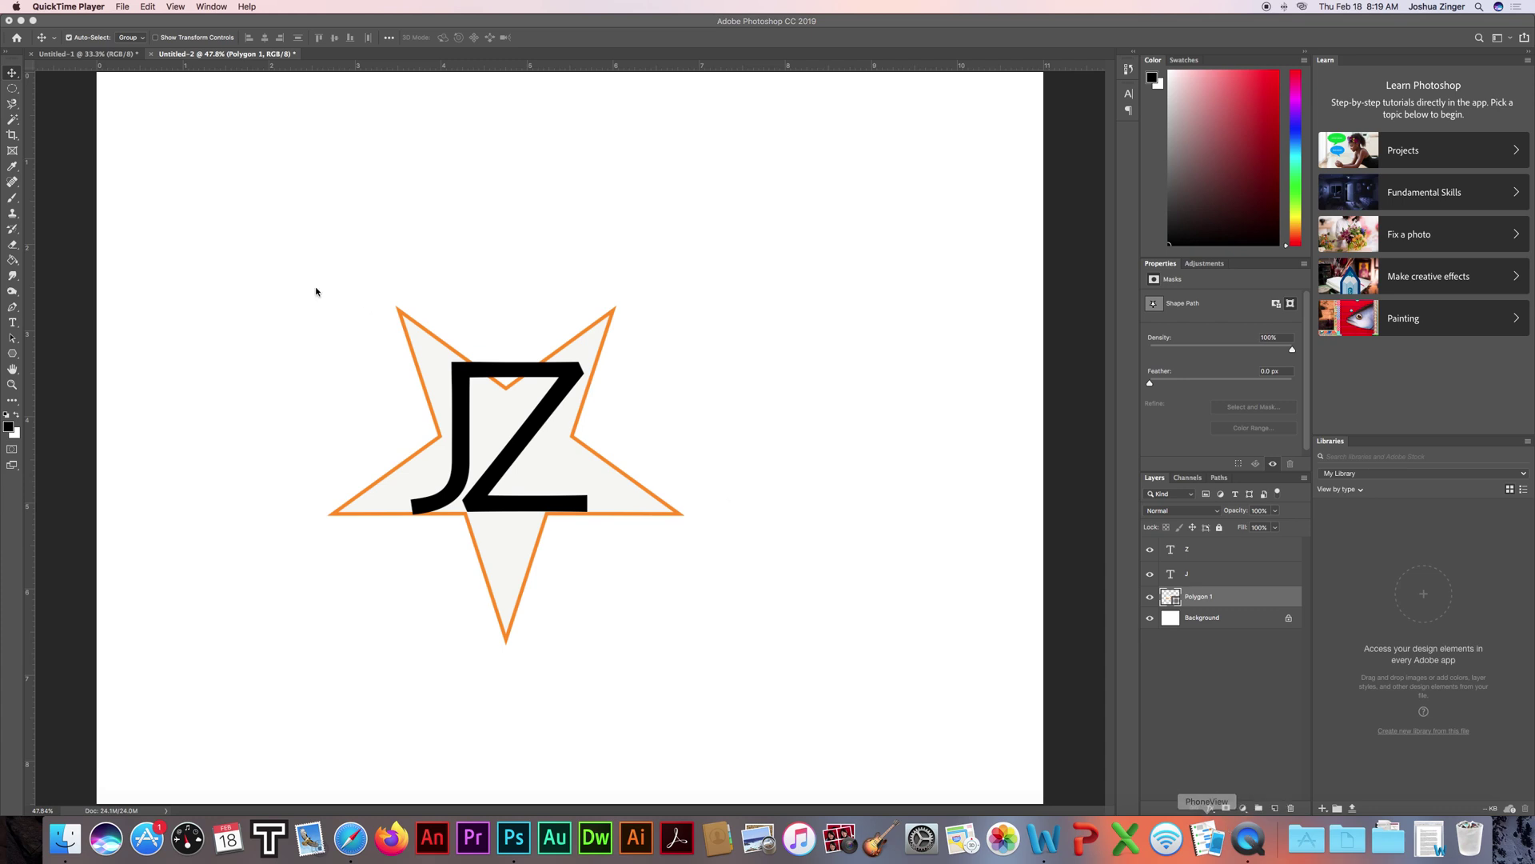
left_click(123, 8)
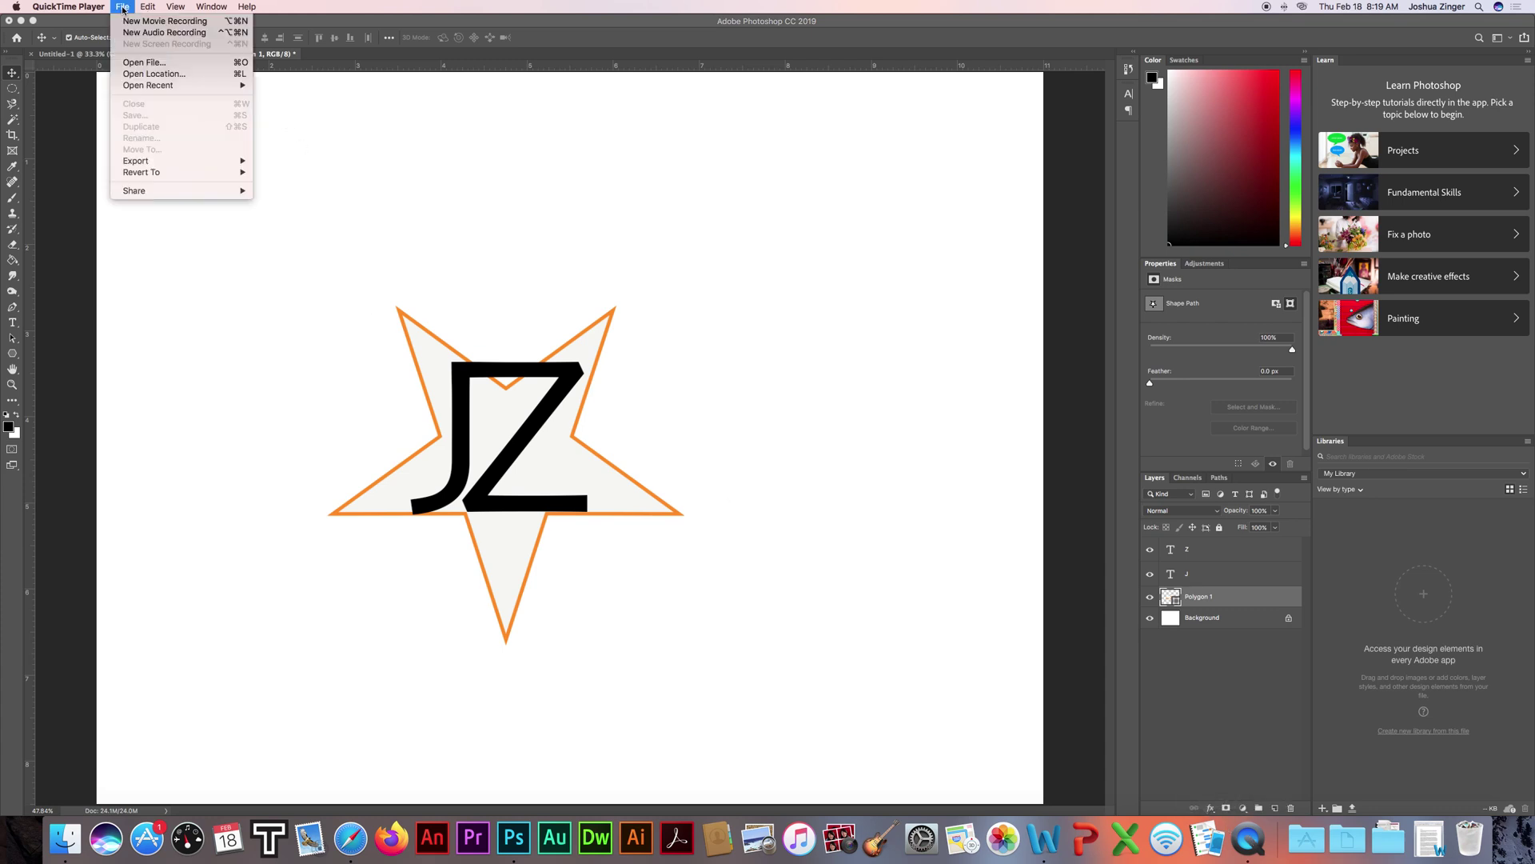
mouse_move(89, 9)
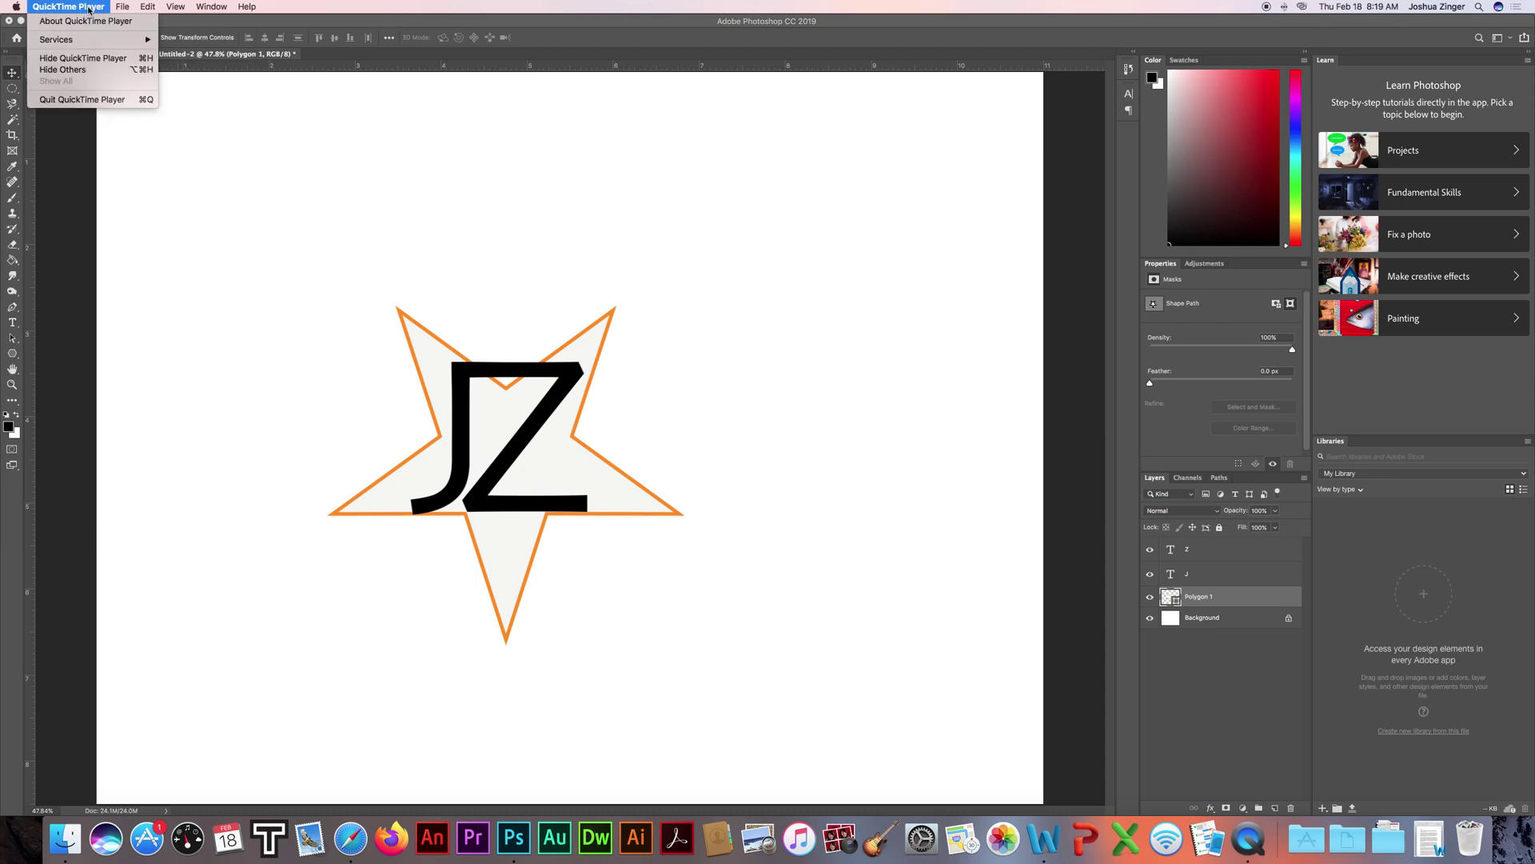
mouse_move(148, 10)
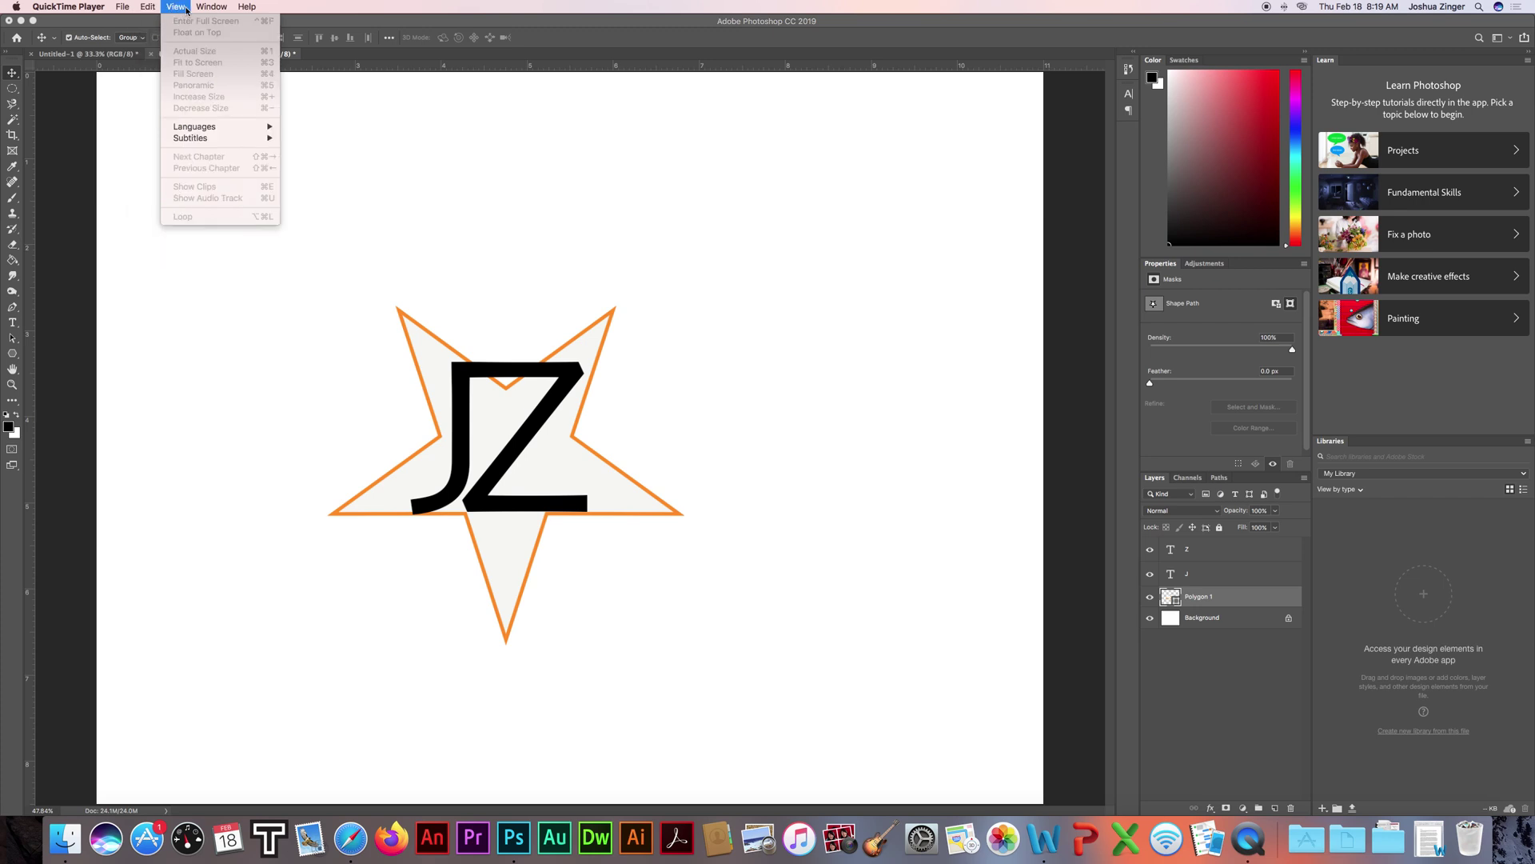
mouse_move(213, 11)
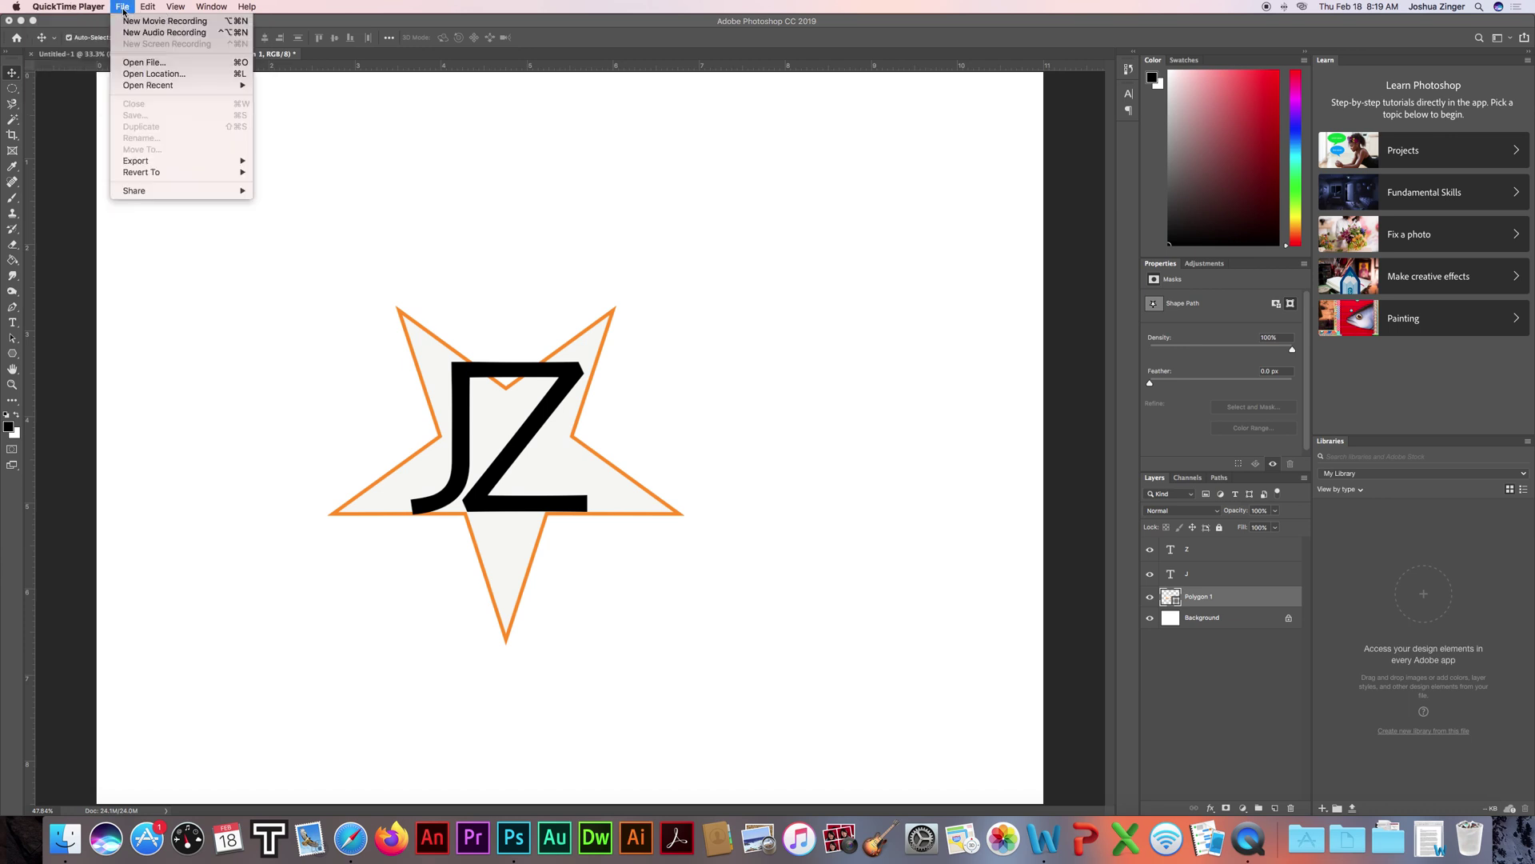
left_click(256, 412)
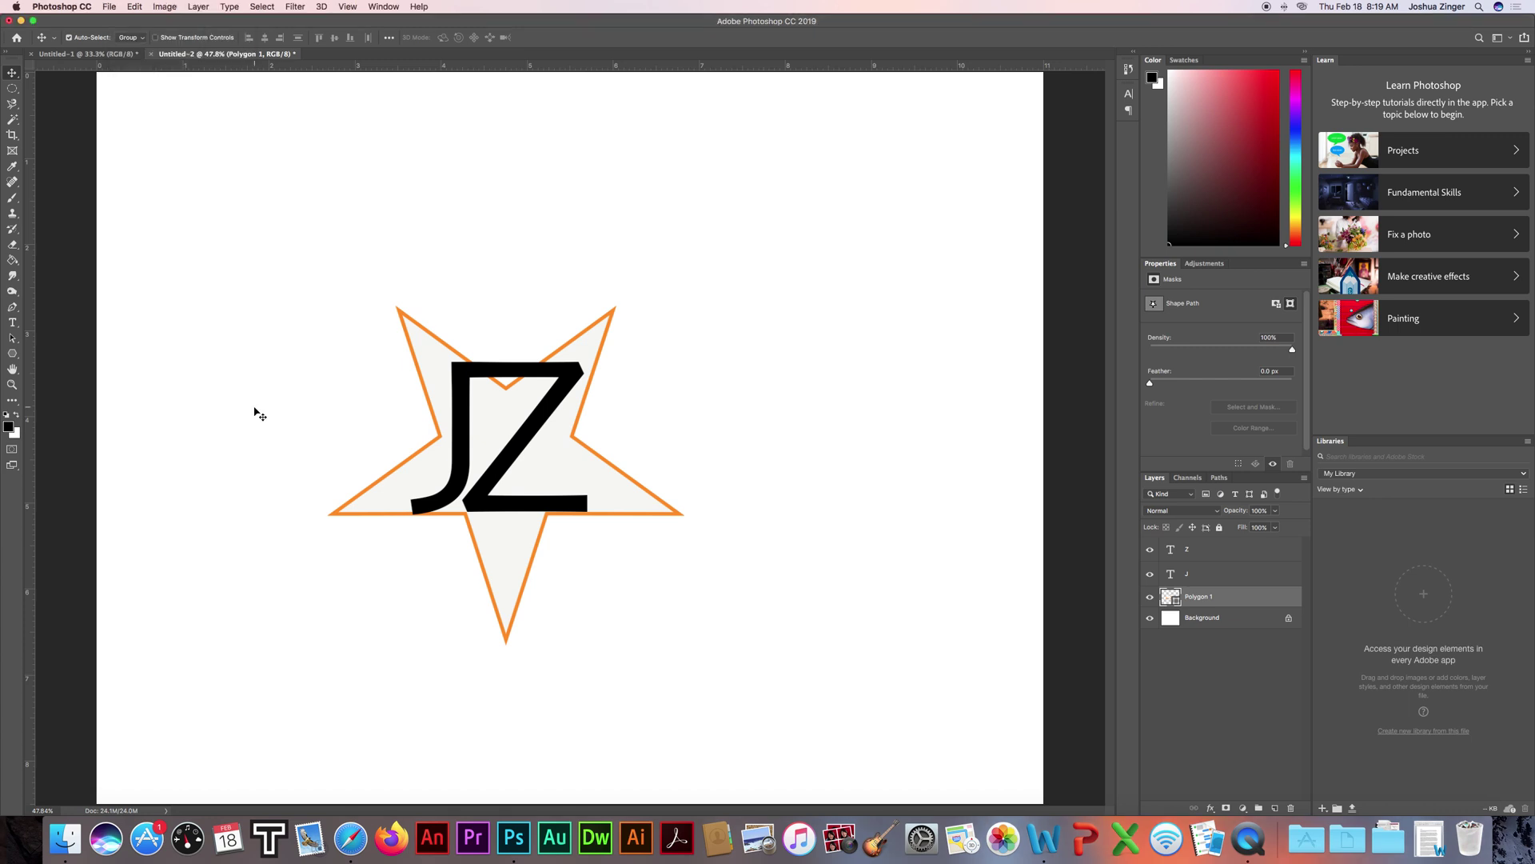
right_click(1252, 842)
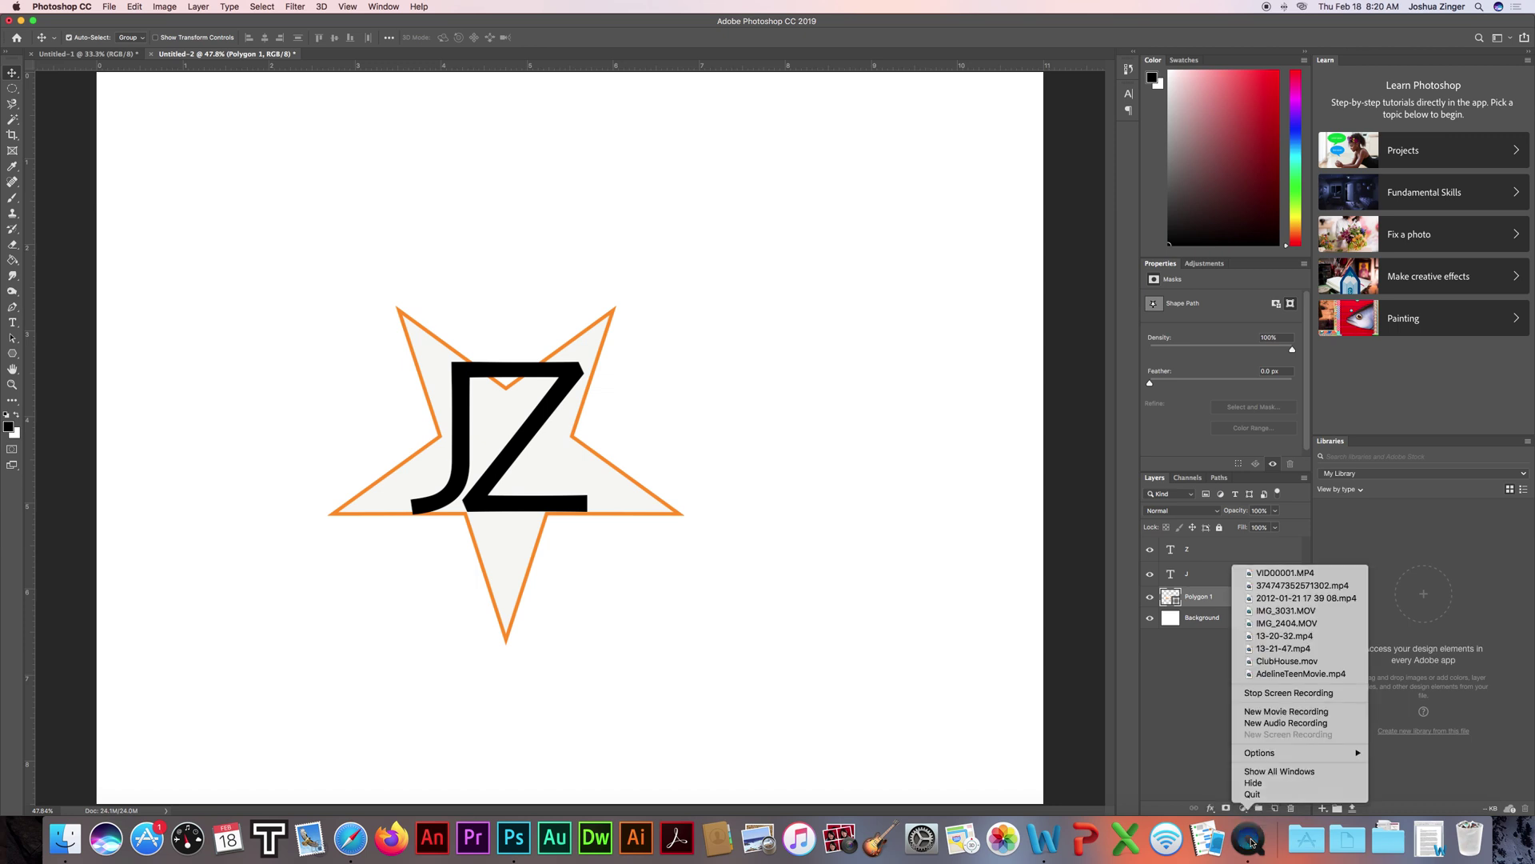